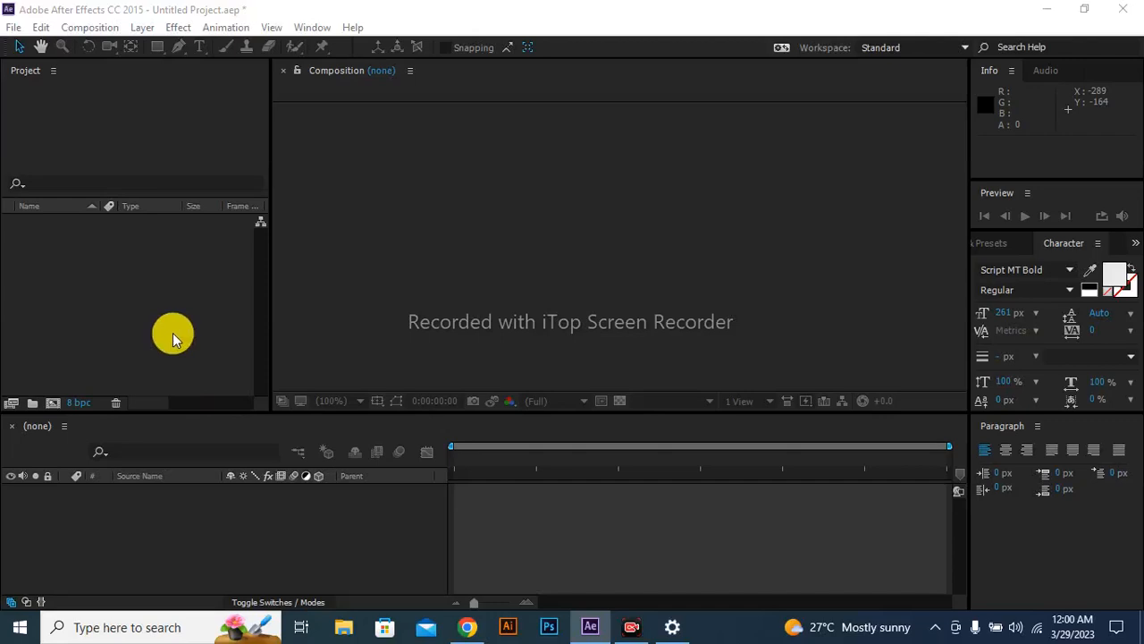
Create a new composition with the HDTV 1080 29.97 preset, a 30-second duration and a black background.
right_click(155, 267)
click(178, 278)
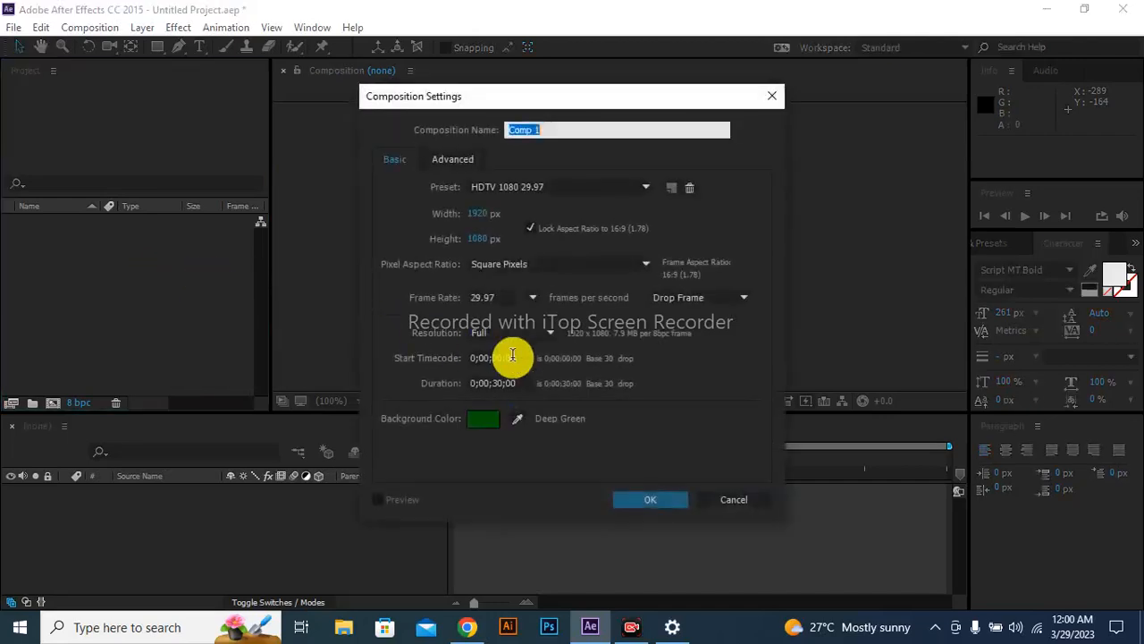
click(494, 420)
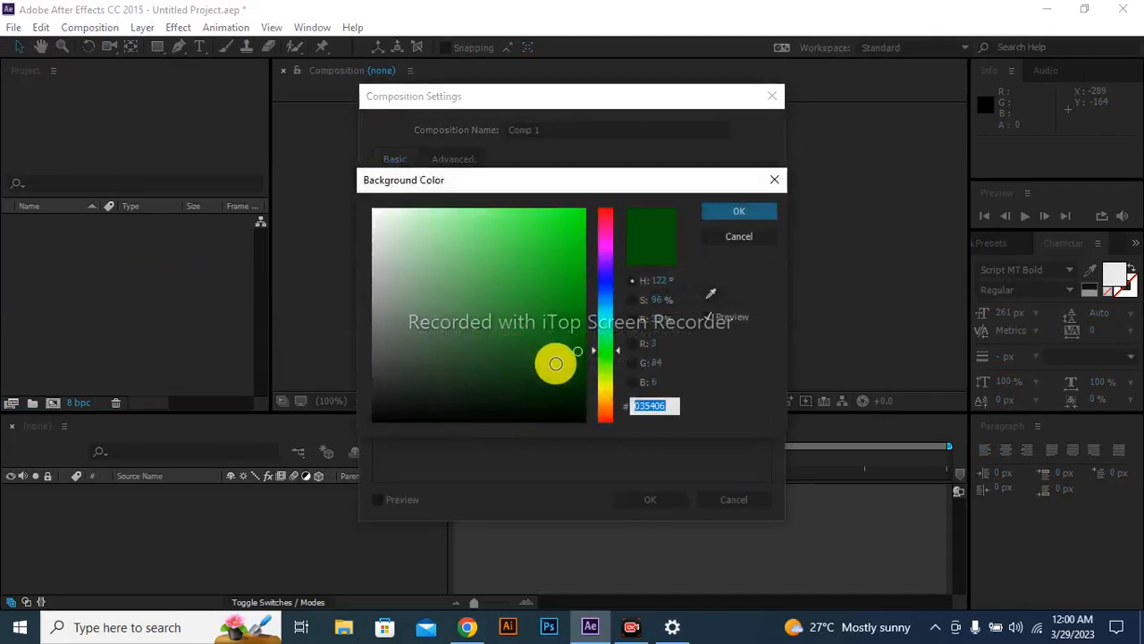
drag(564, 360, 636, 463)
key(Return)
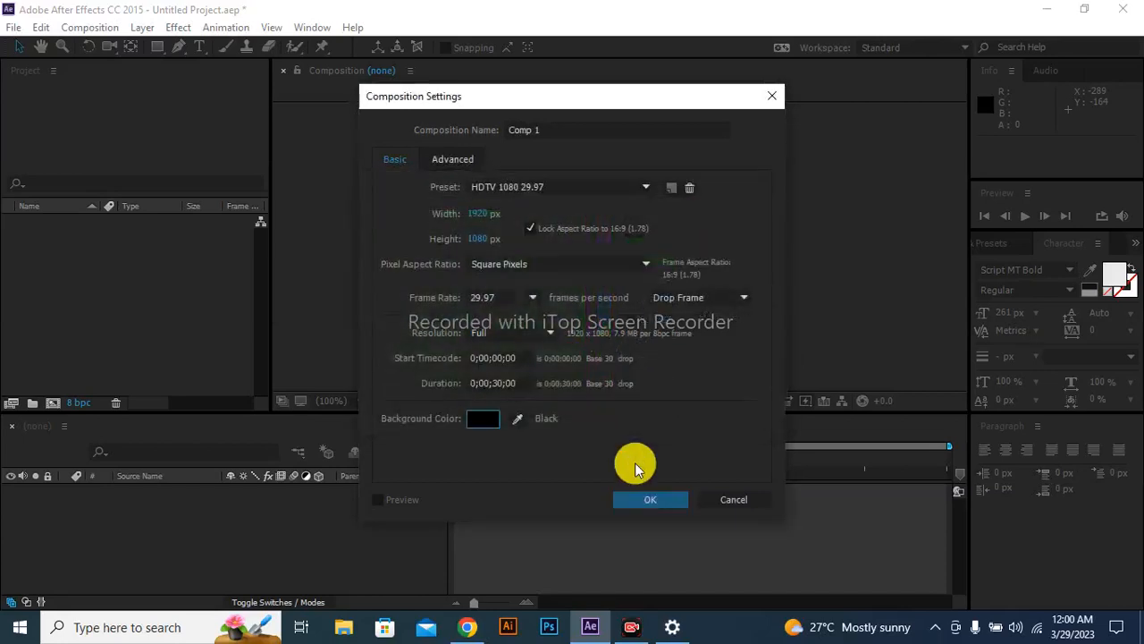
key(Return)
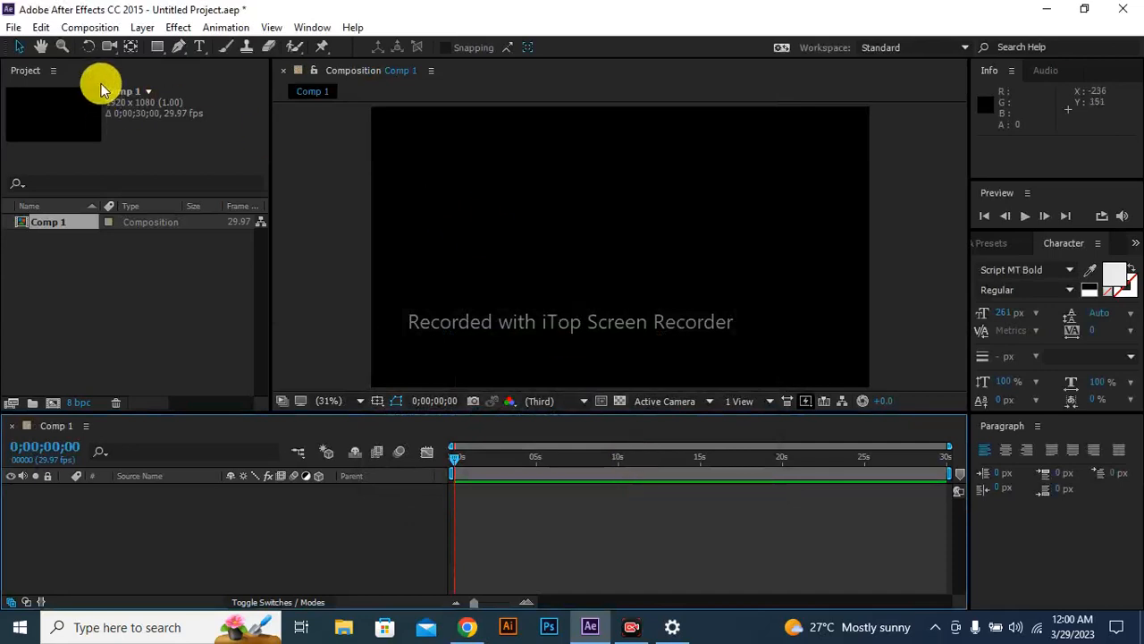
Add a text layer containing a capital "C" in the upper-left part of the composition.
click(199, 52)
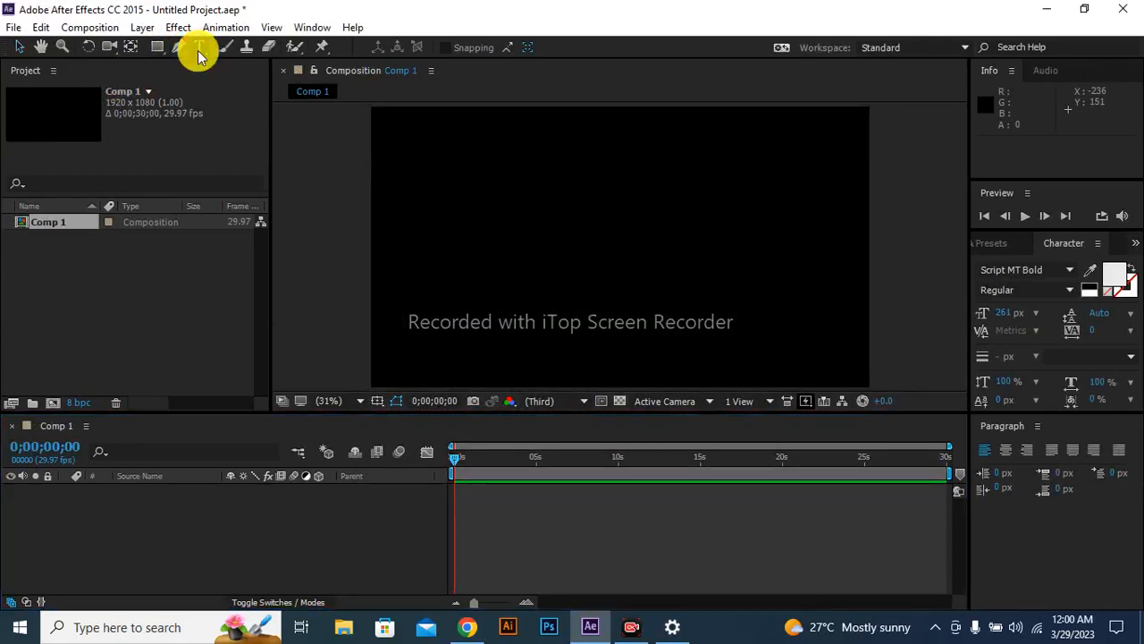
click(476, 224)
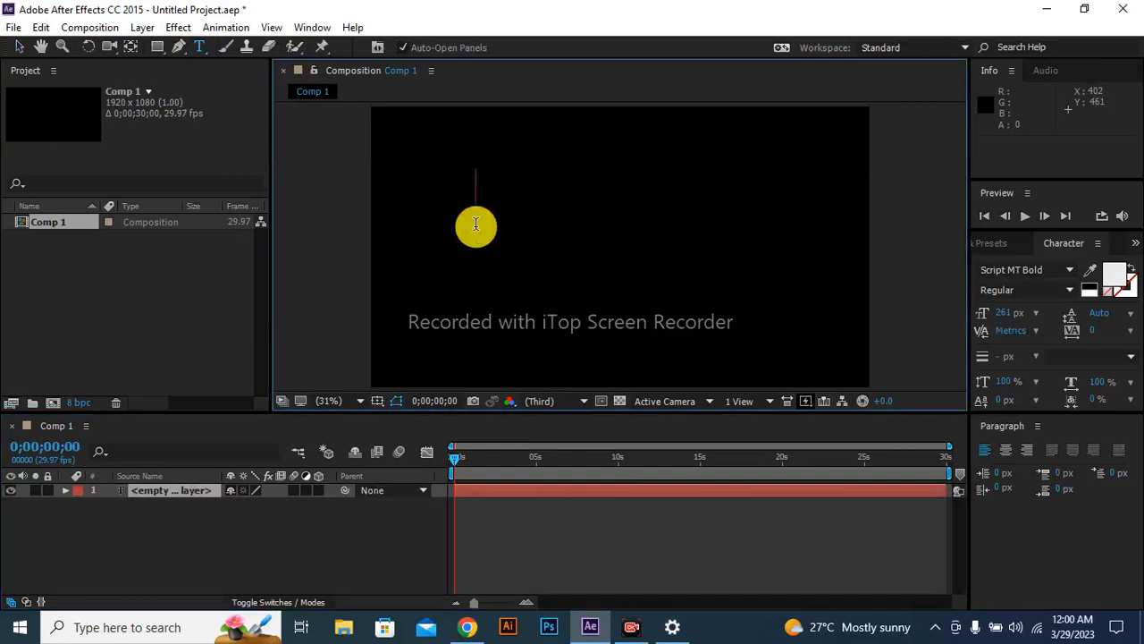
text(c)
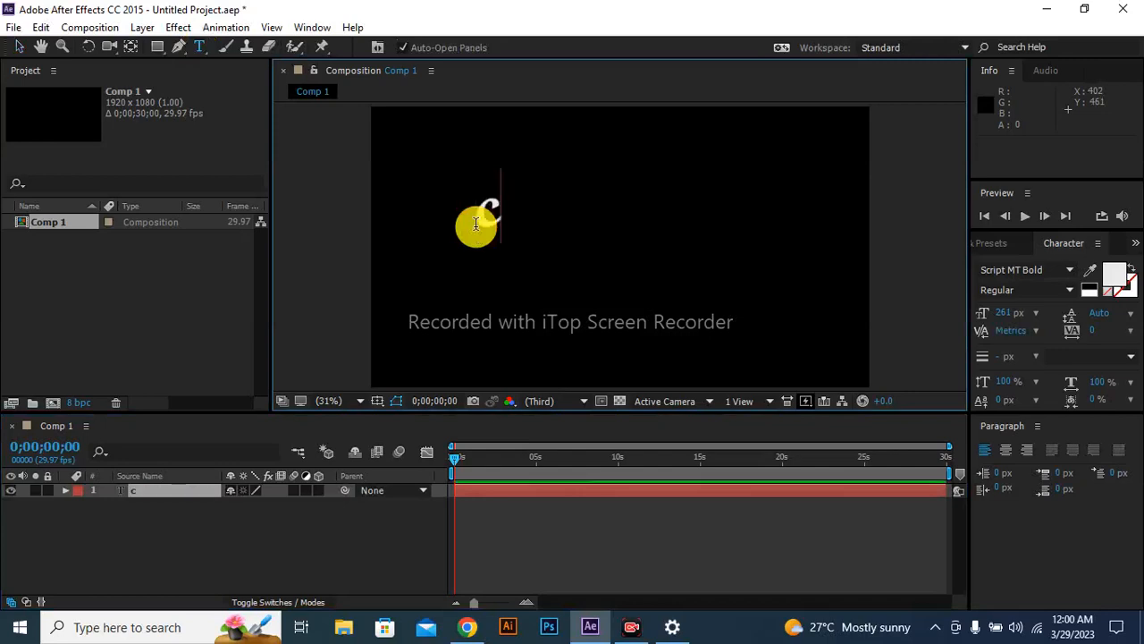
key(BackSpace)
text(c)
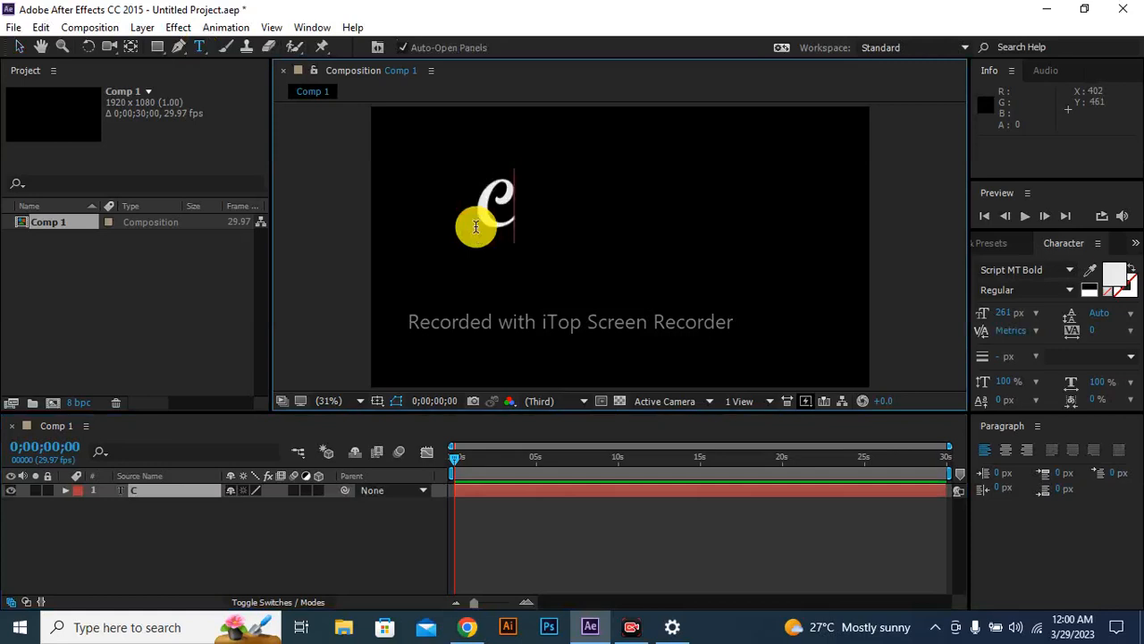
Move the anchor point of the C layer from its lower-left corner to the centre of the letter.
click(18, 46)
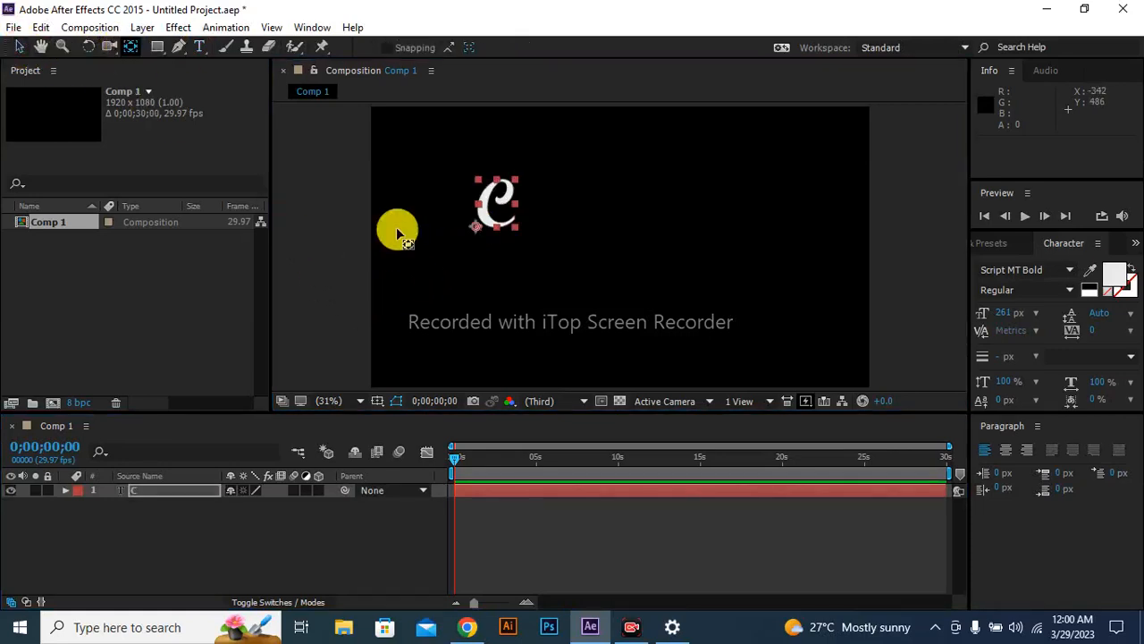
click(468, 230)
click(493, 217)
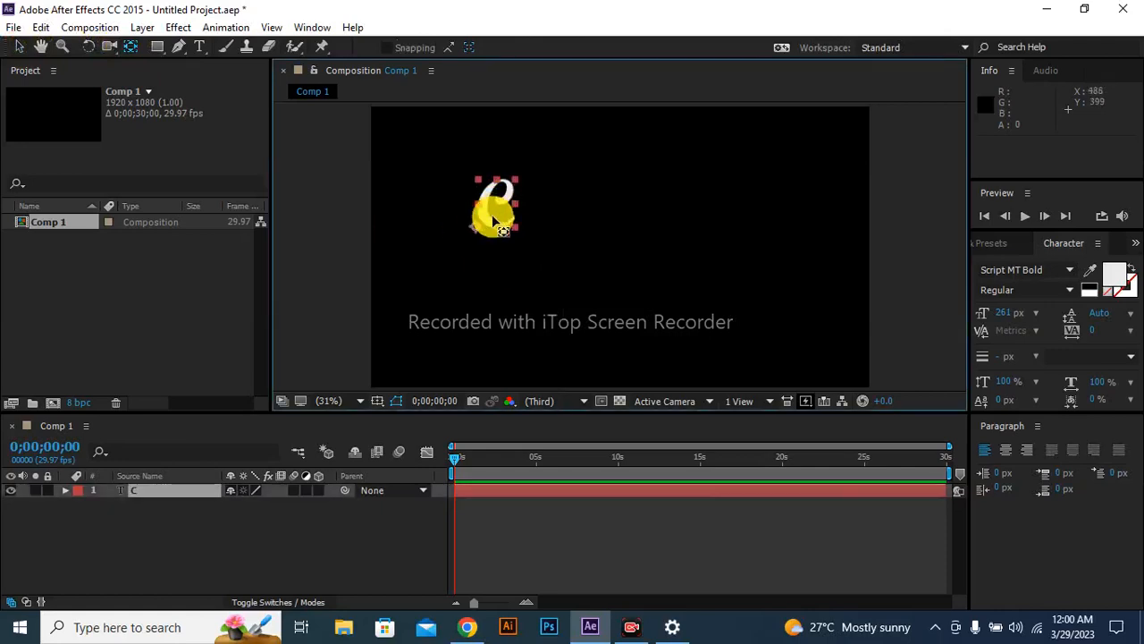
click(468, 231)
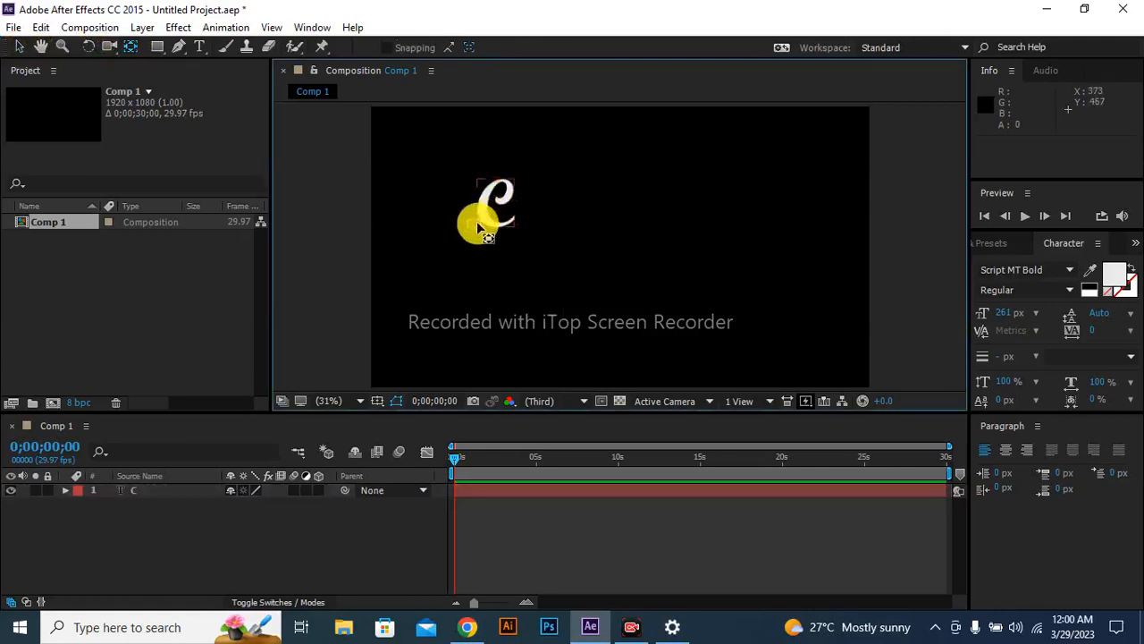
click(495, 212)
drag(494, 212, 497, 211)
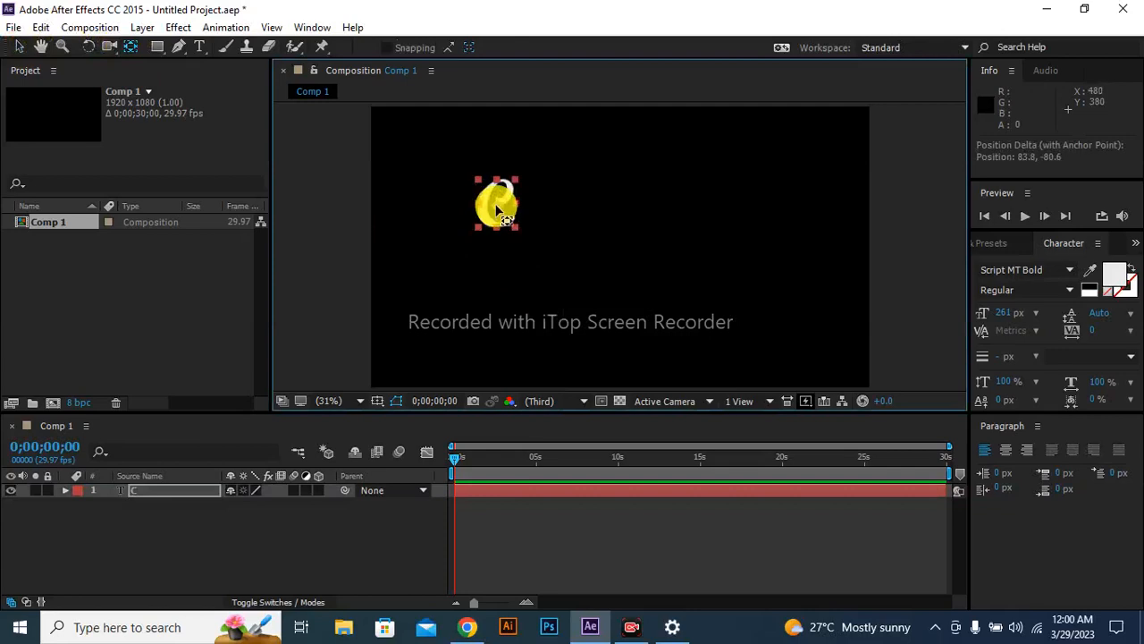
click(18, 46)
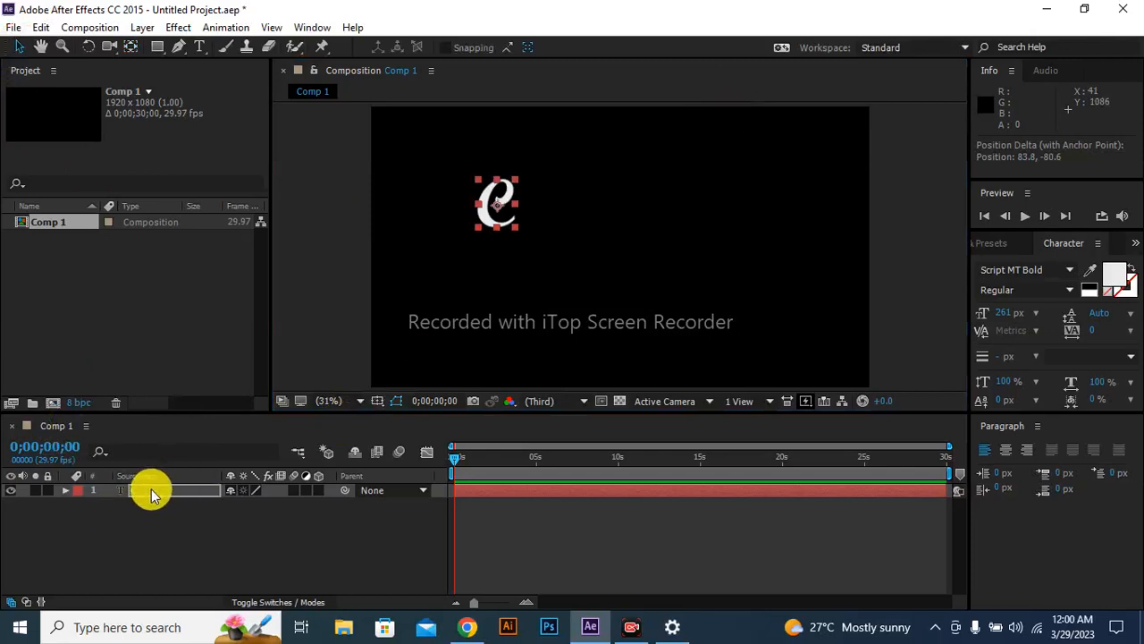
Duplicate the C layer and shift the copy right, beside the original, to an X position of about 646.
key(ctrl+d)
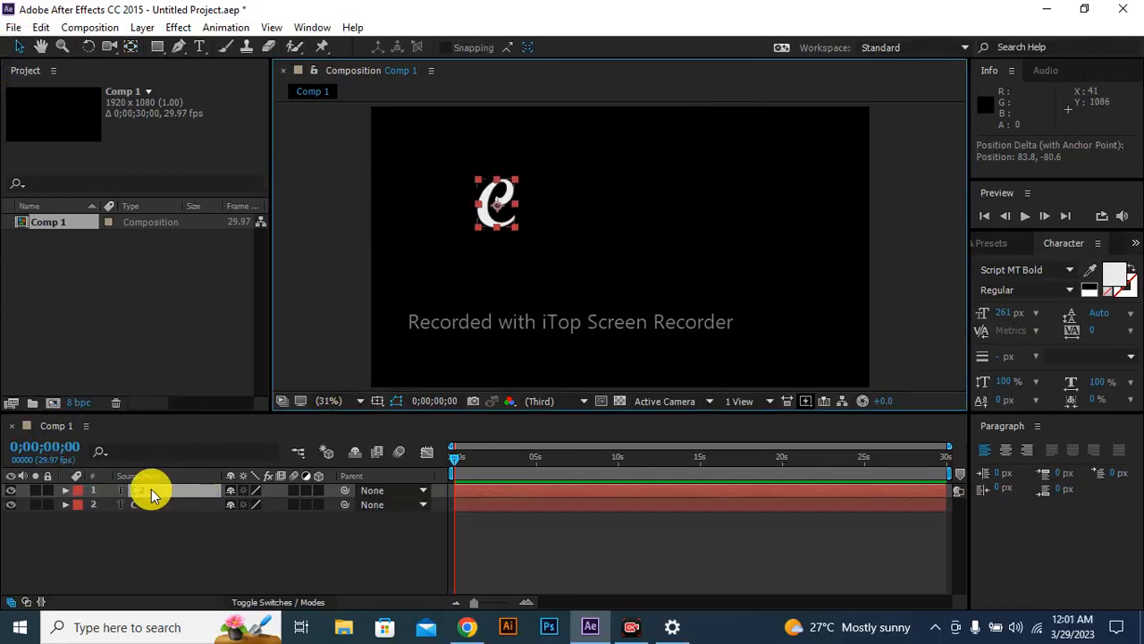
key(Right)
key(Right)
key(Right)
key(Right)
key(Right)
key(Right)
key(Right)
key(Right)
key(Right)
key(Right)
key(Right)
key(Right)
key(Right)
key(Right)
key(Right)
key(Right)
key(Right)
key(Right)
key(Right)
key(Right)
key(Right)
key(Right)
key(Right)
key(Right)
key(Right)
key(Right)
key(Right)
key(Right)
key(Right)
key(Right)
key(Right)
key(Right)
key(Right)
key(Right)
key(Right)
key(Right)
key(Right)
key(Right)
key(Right)
key(Right)
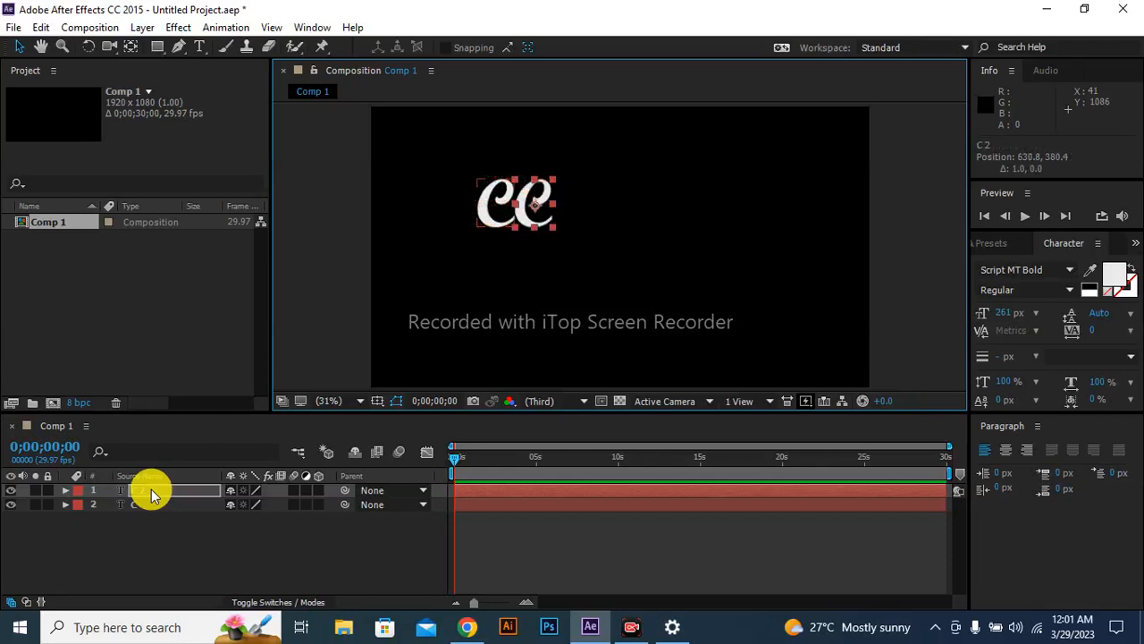
key(Right)
key(Right)
key(Right)
key(Right)
key(Right)
key(Right)
key(Right)
key(Right)
key(Right)
key(Right)
key(Right)
key(Right)
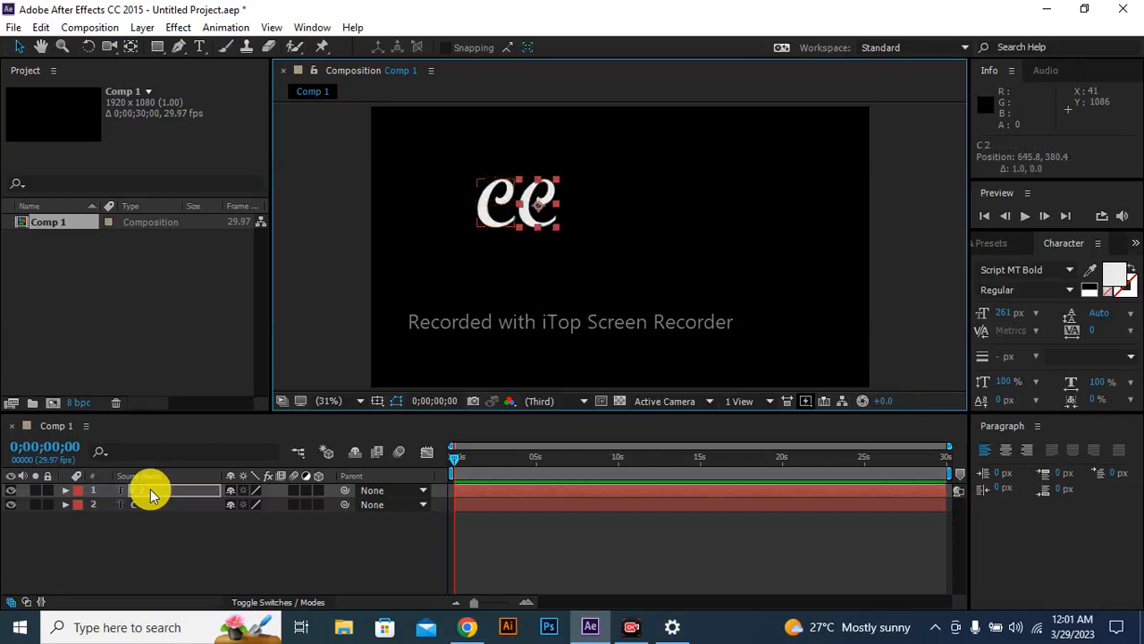
Replace the text of the duplicated C layer with a lowercase "l".
click(199, 47)
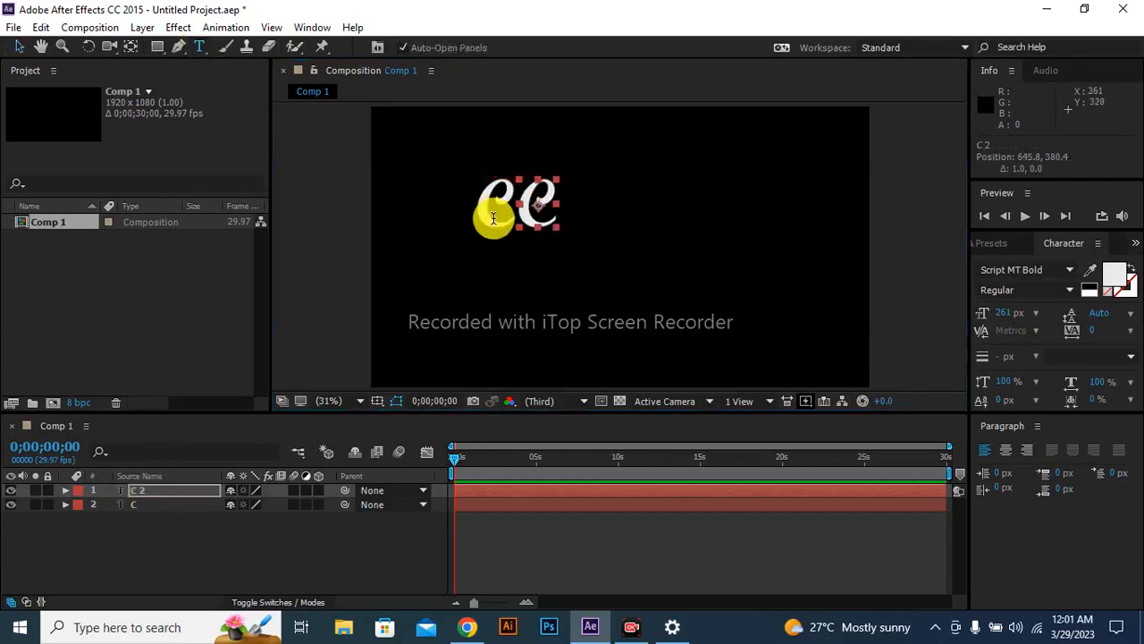
click(533, 212)
drag(563, 207, 516, 206)
click(511, 207)
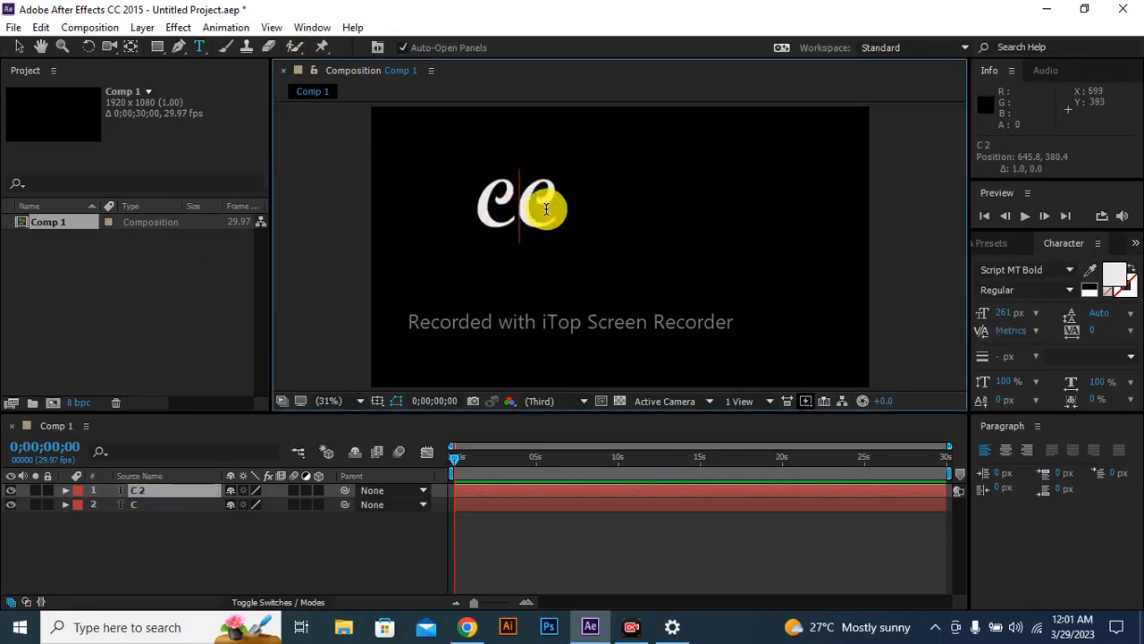
double_click(556, 206)
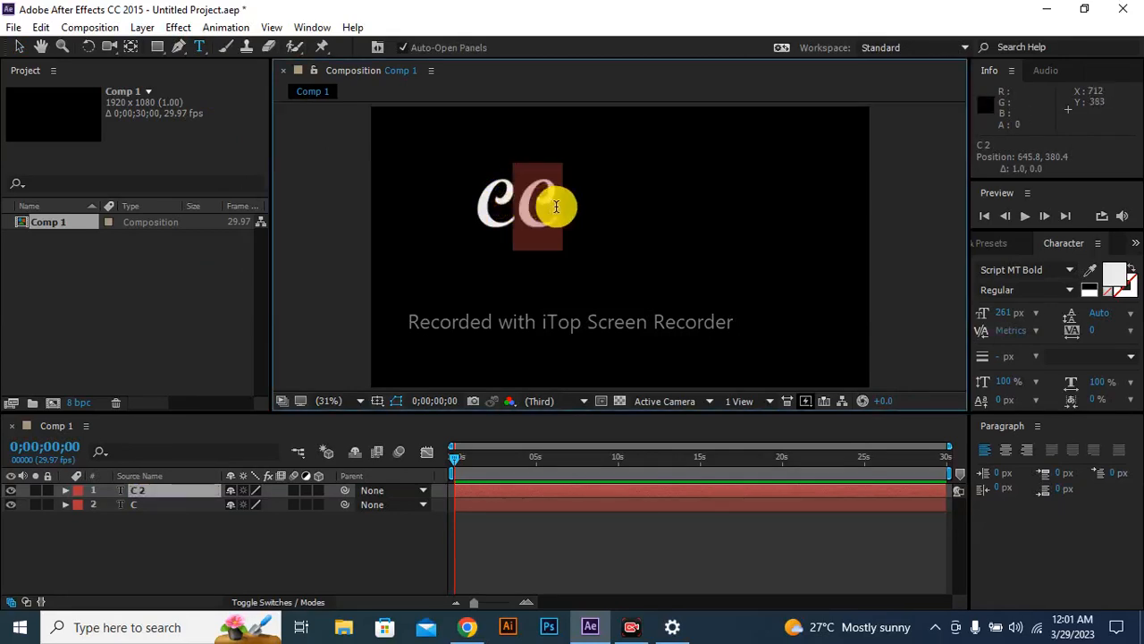
text(l)
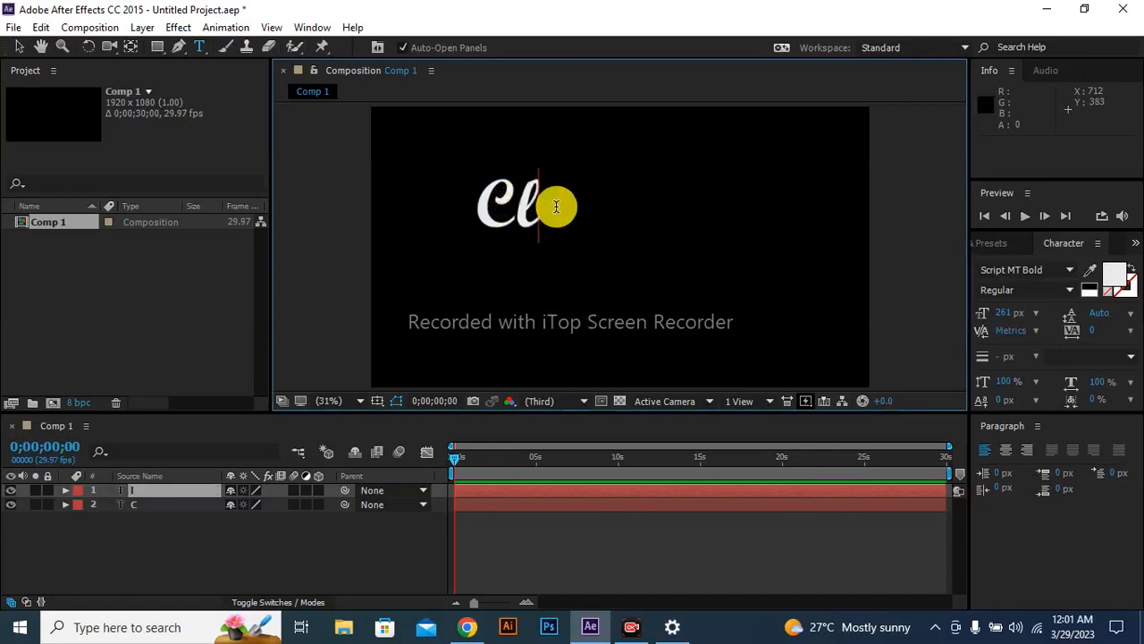
Duplicate the "l" layer and shift the copy right to an X position of about 760.
click(160, 491)
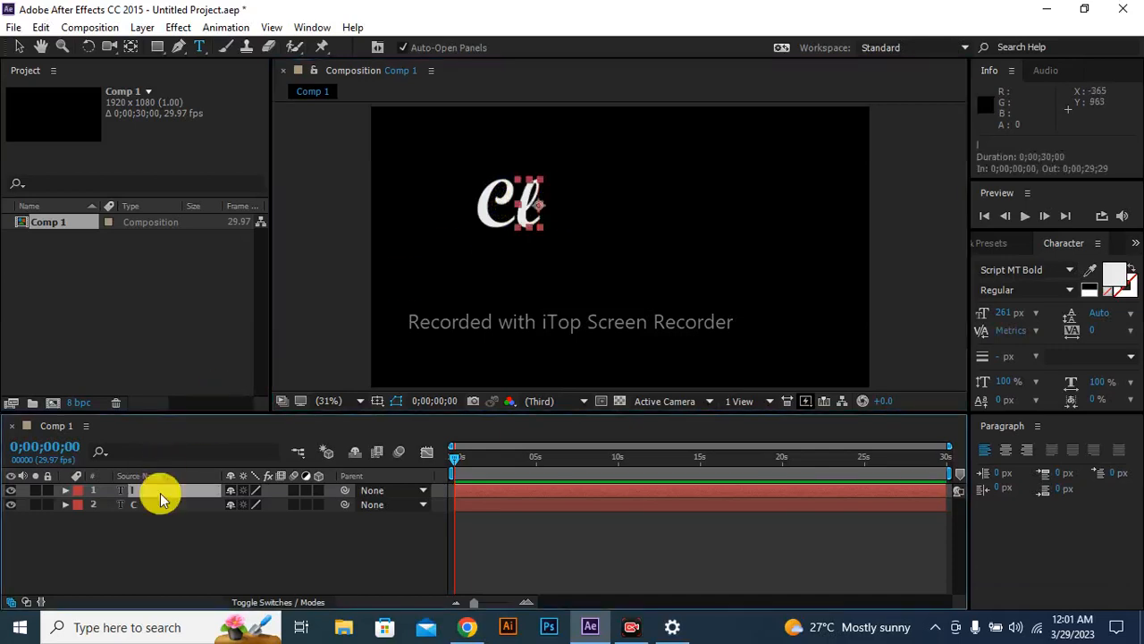
key(ctrl+d)
key(Return)
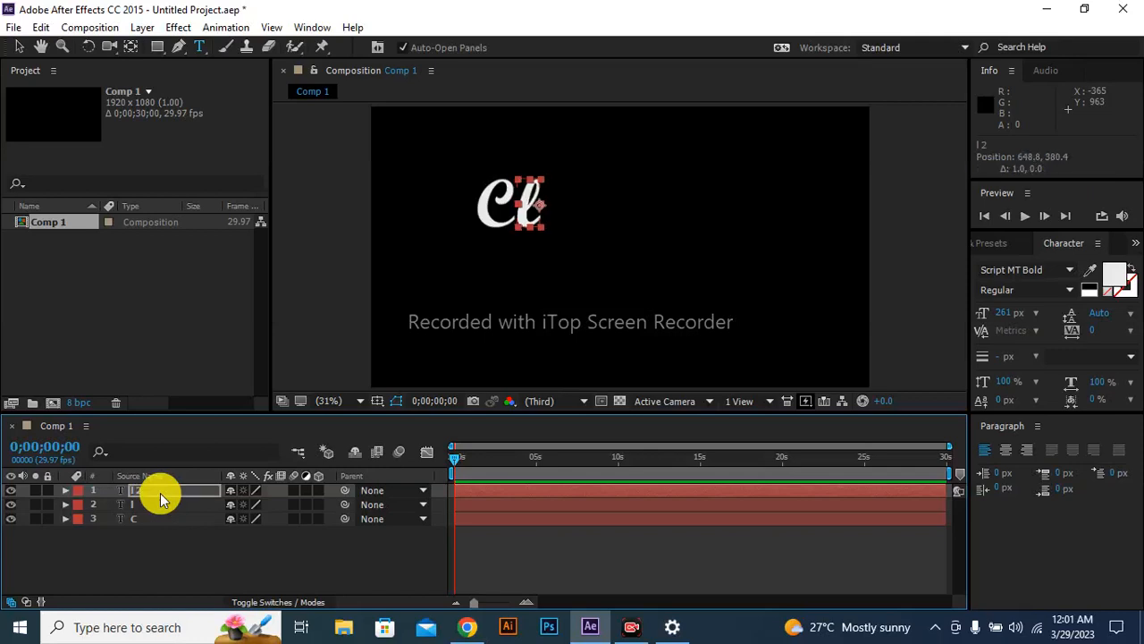
key(Right)
key(Right)
key(Right)
key(Right)
key(Right)
key(Right)
key(Right)
key(Right)
key(Right)
key(Right)
key(Right)
key(Right)
key(Right)
key(Right)
key(Right)
key(Right)
key(Right)
key(Right)
key(Right)
key(Right)
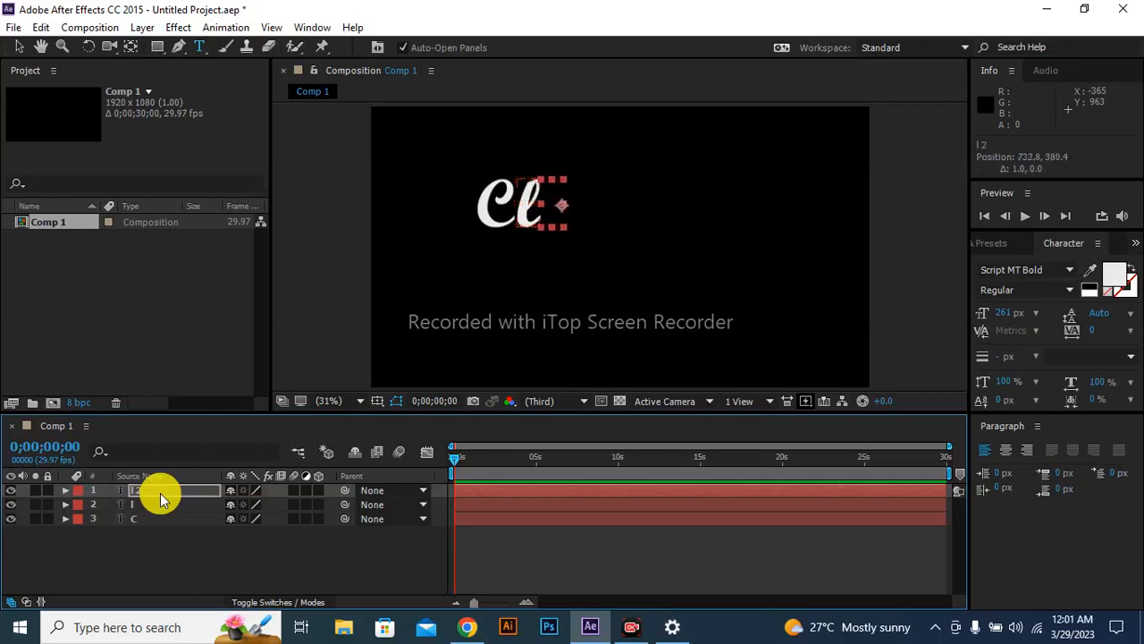
key(Left)
key(Left)
key(Left)
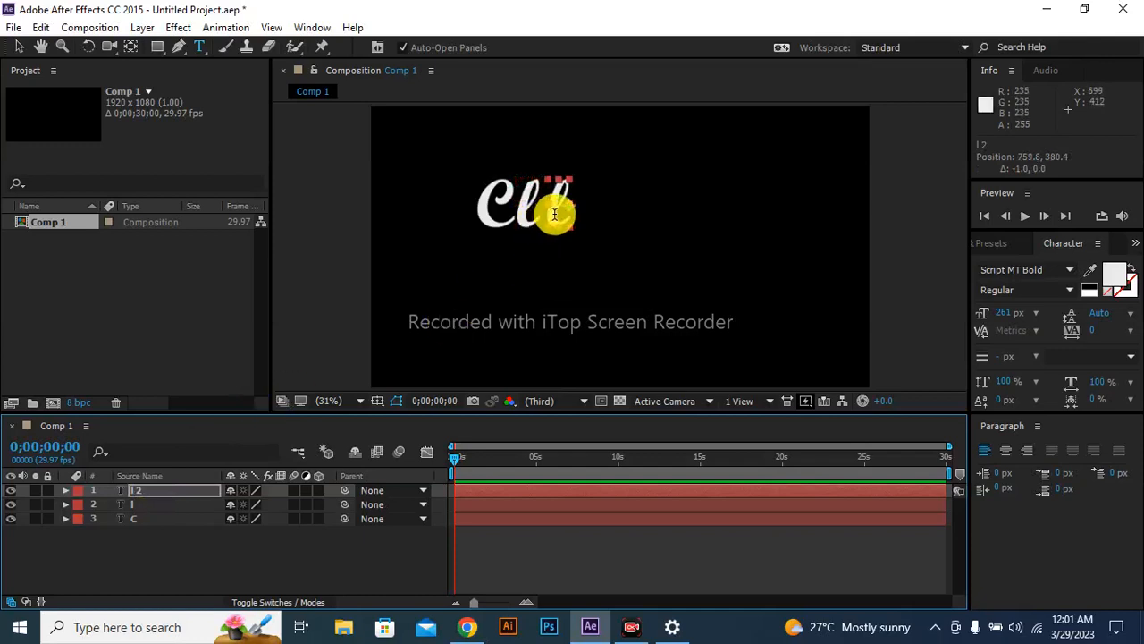
Delete the letter in the duplicated "l" layer, keeping the layer itself.
click(555, 213)
drag(567, 212, 521, 220)
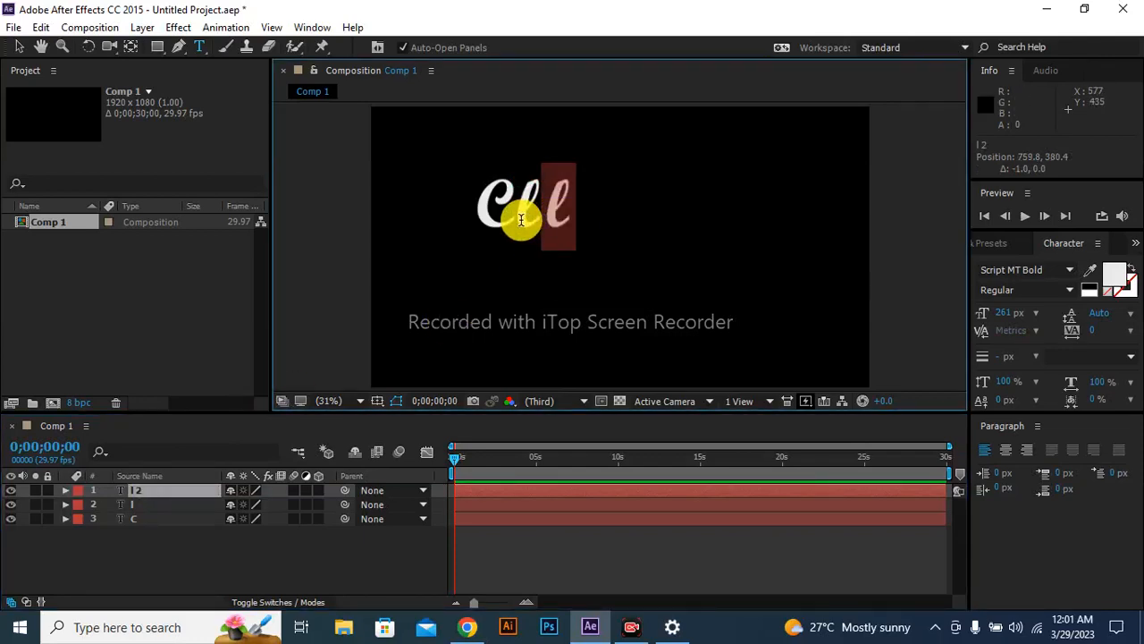
key(BackSpace)
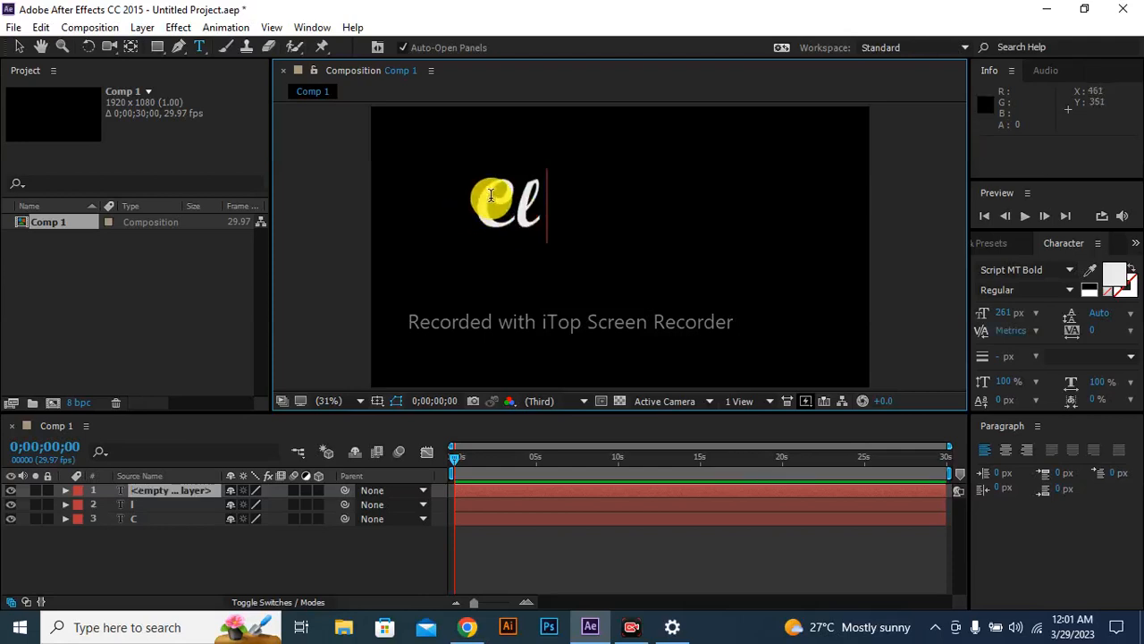
Change the first letter from "C" to "T" and the second letter from "l" to "r".
click(183, 519)
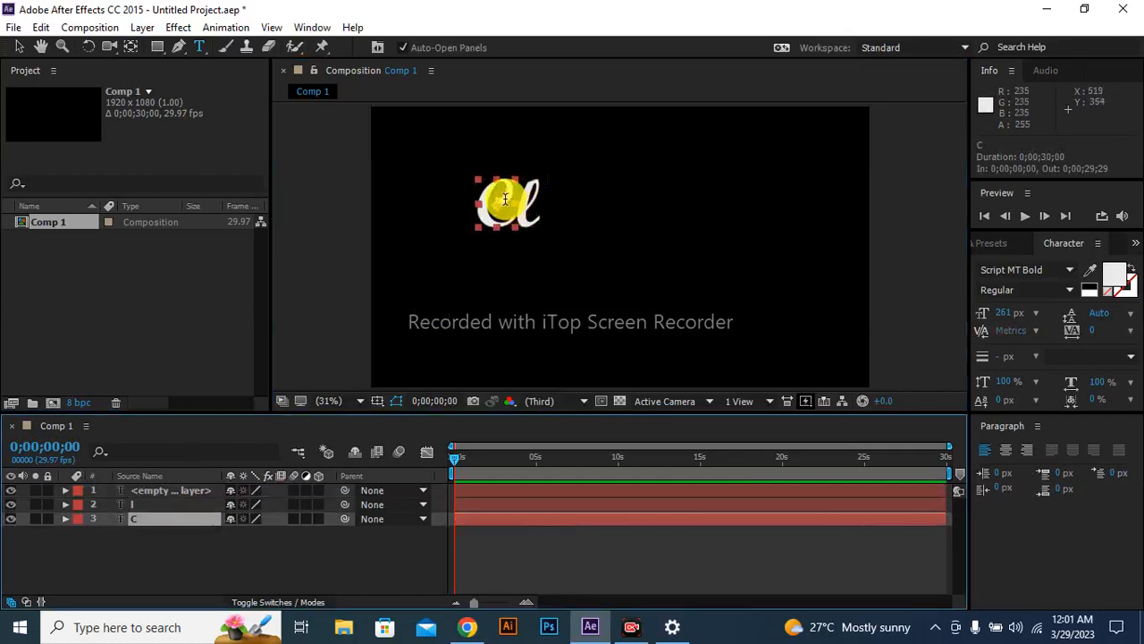
drag(505, 198, 416, 215)
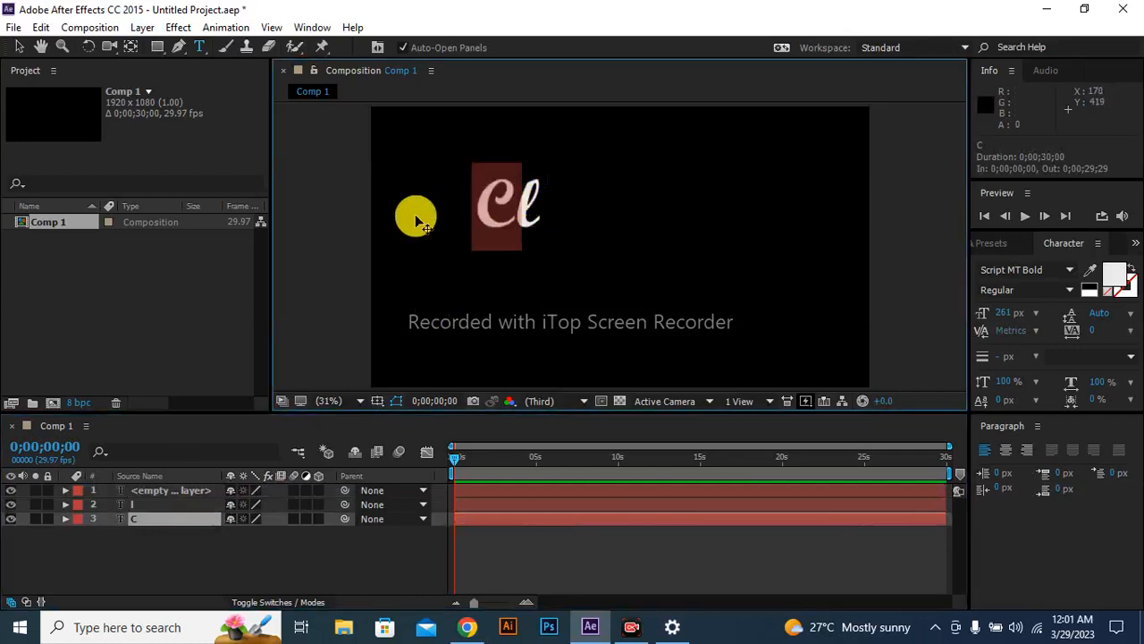
text(T)
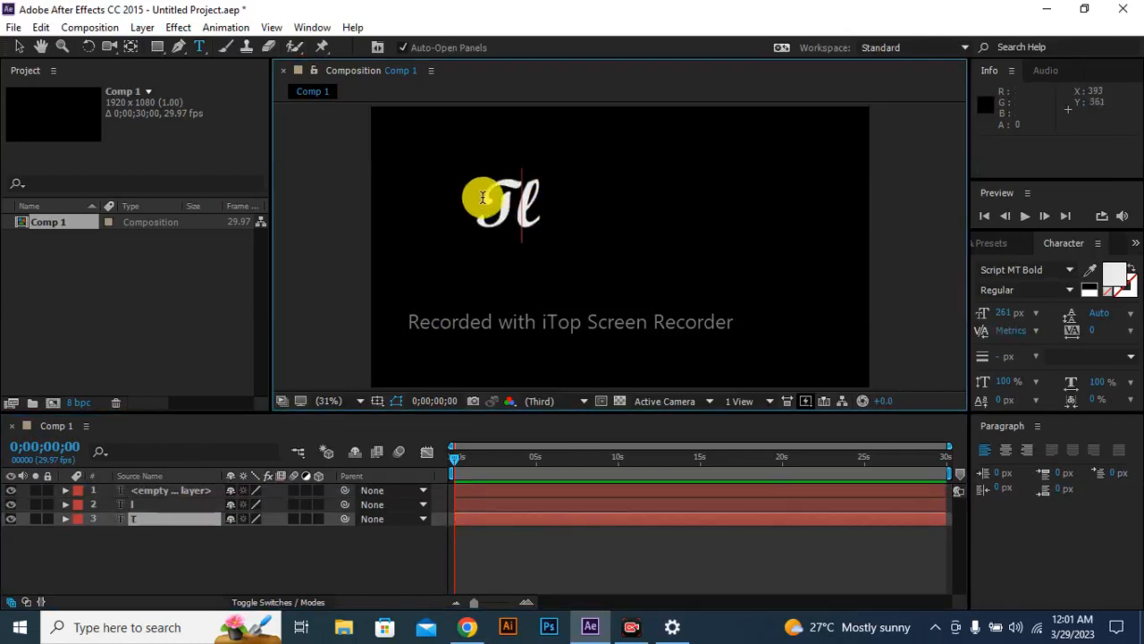
click(177, 504)
drag(547, 189, 519, 200)
text(r)
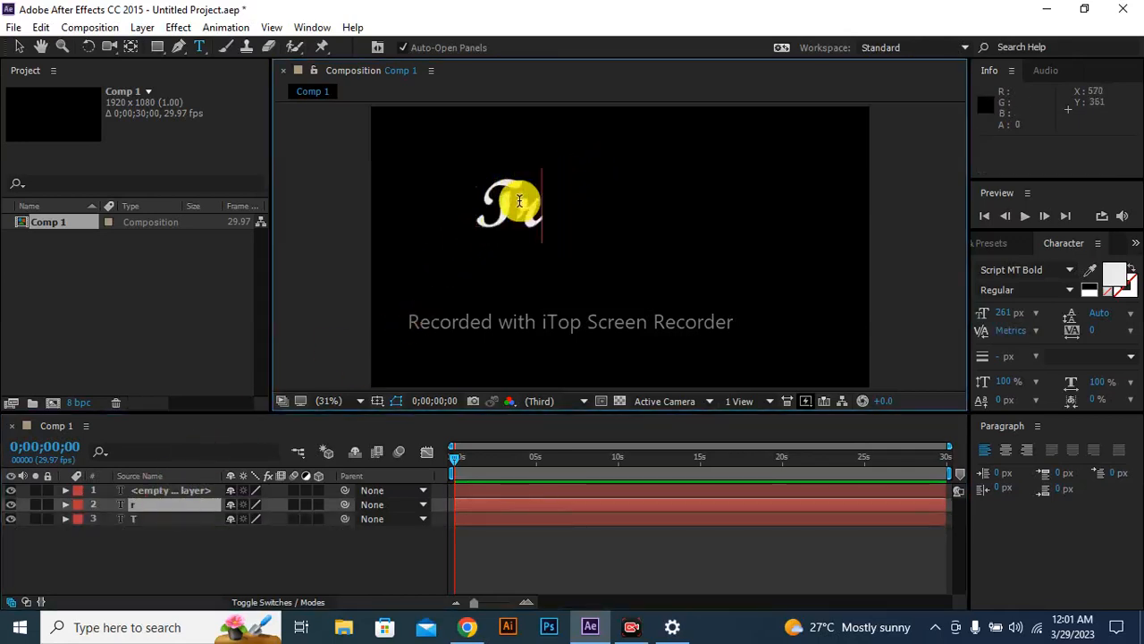
Enter the letter "i" in the empty text layer after "Tr".
click(195, 491)
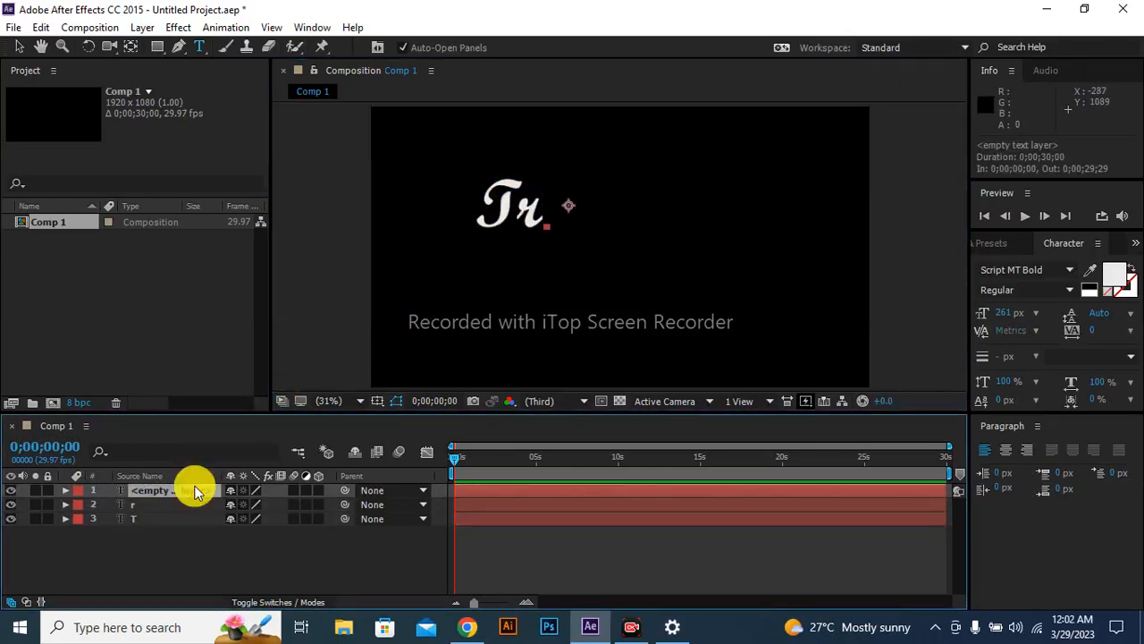
click(560, 218)
text(i)
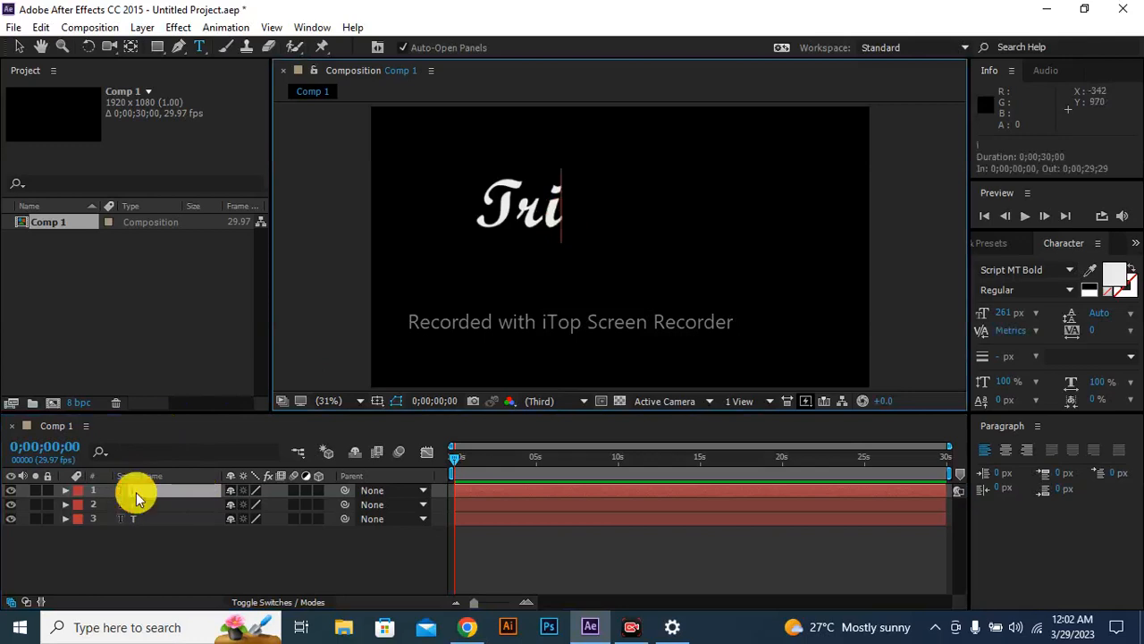
Duplicate the "i" layer and shift the copy right to an X position of about 832.
key(KP_Enter)
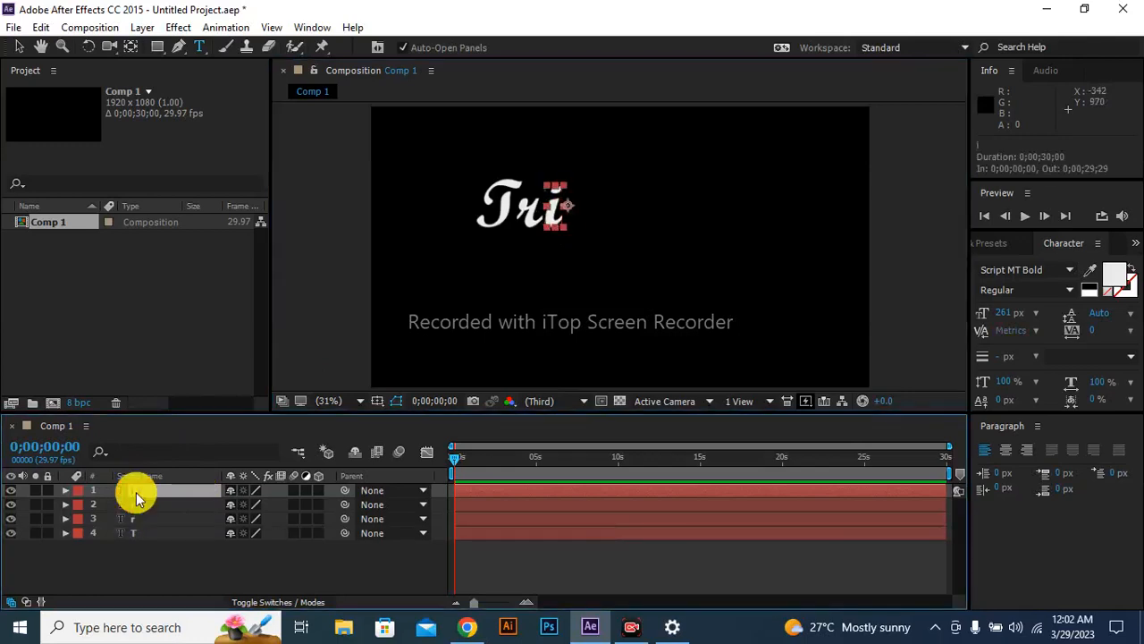
key(Right)
key(Right)
key(Right)
key(Right)
key(Right)
key(Right)
key(Right)
key(Right)
key(Right)
key(Right)
key(Right)
key(Right)
key(Right)
key(Right)
key(Right)
key(Right)
key(Right)
key(Right)
key(Right)
key(Right)
key(Right)
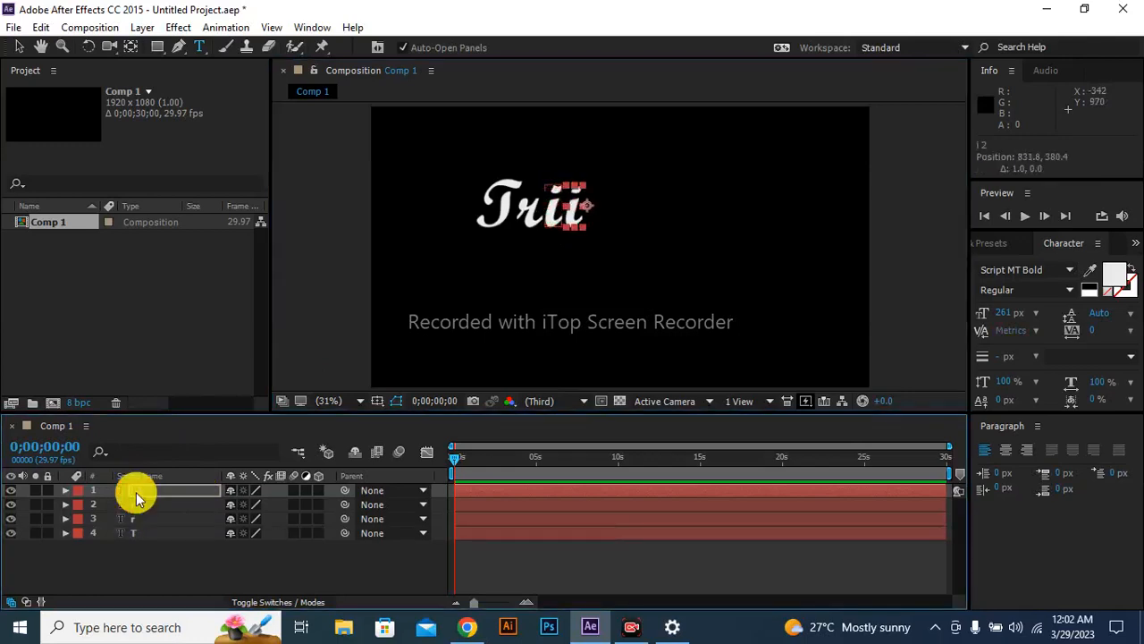
Replace the text of the duplicated "i" layer with the letter "m".
click(581, 210)
double_click(576, 213)
text(m)
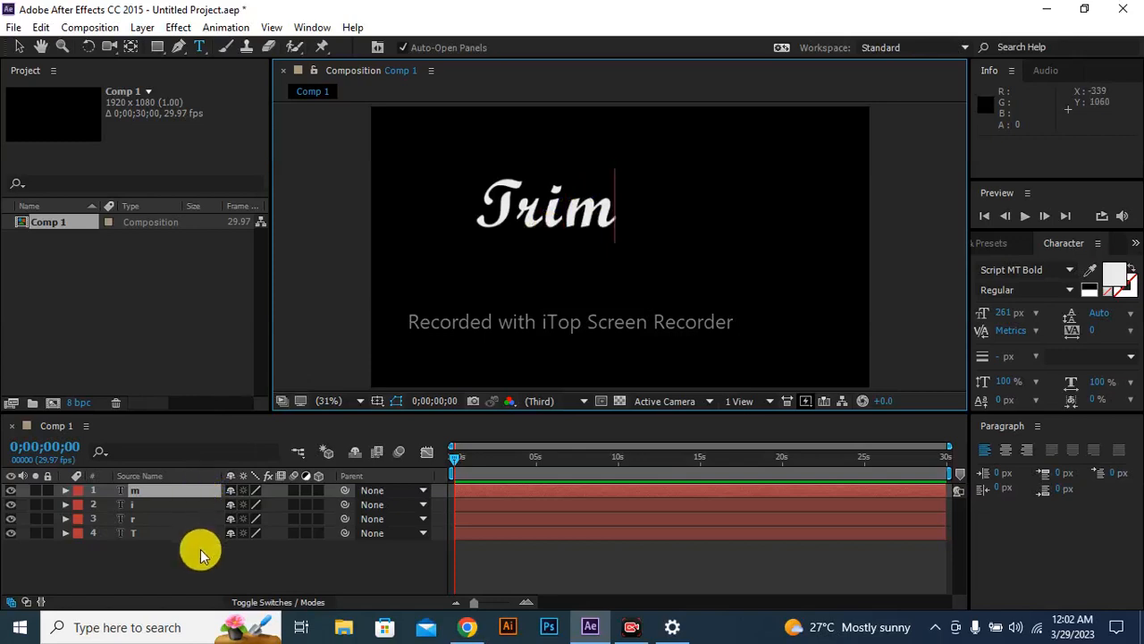
Duplicate the four letter layers of "Trim" and move the copies straight down below the original word.
drag(200, 556, 141, 487)
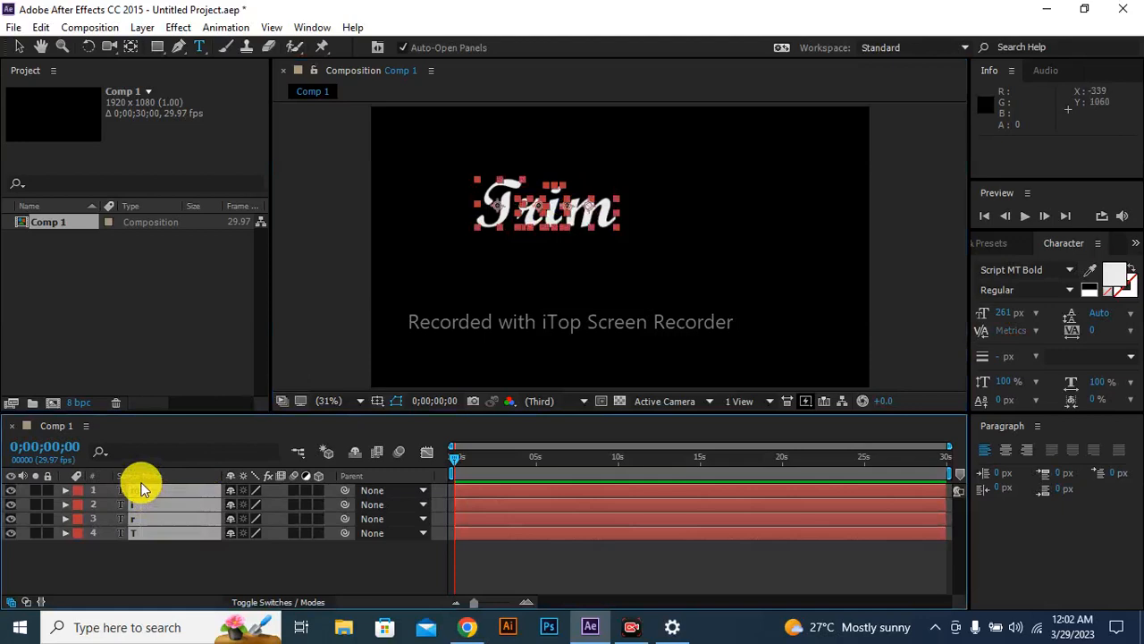
key(ctrl+d)
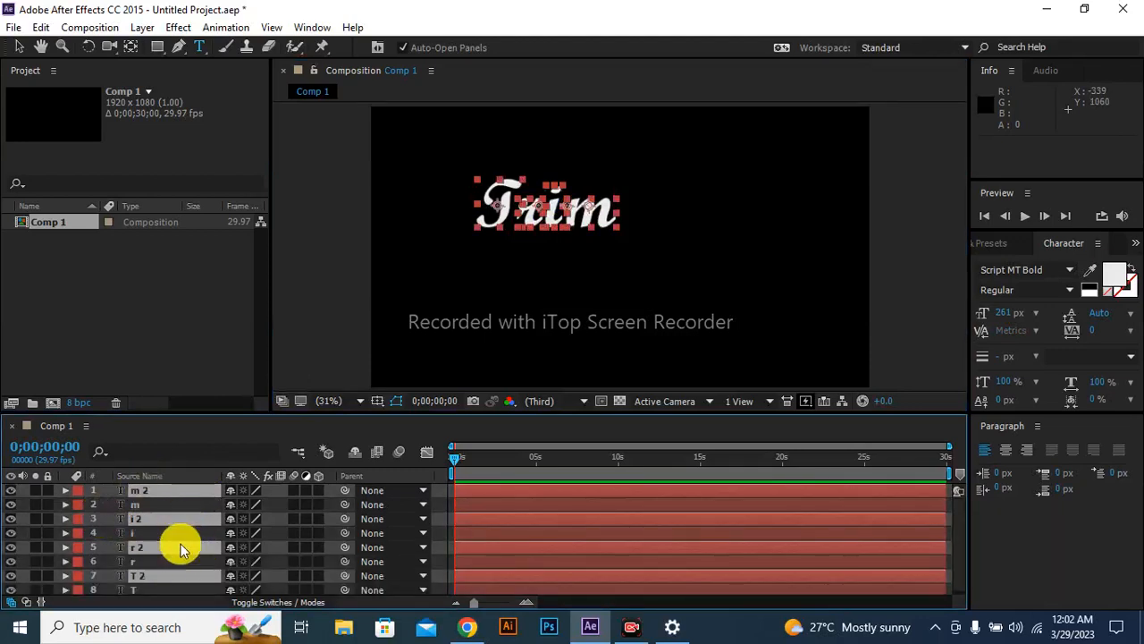
key(shift+Down)
key(shift+Down)
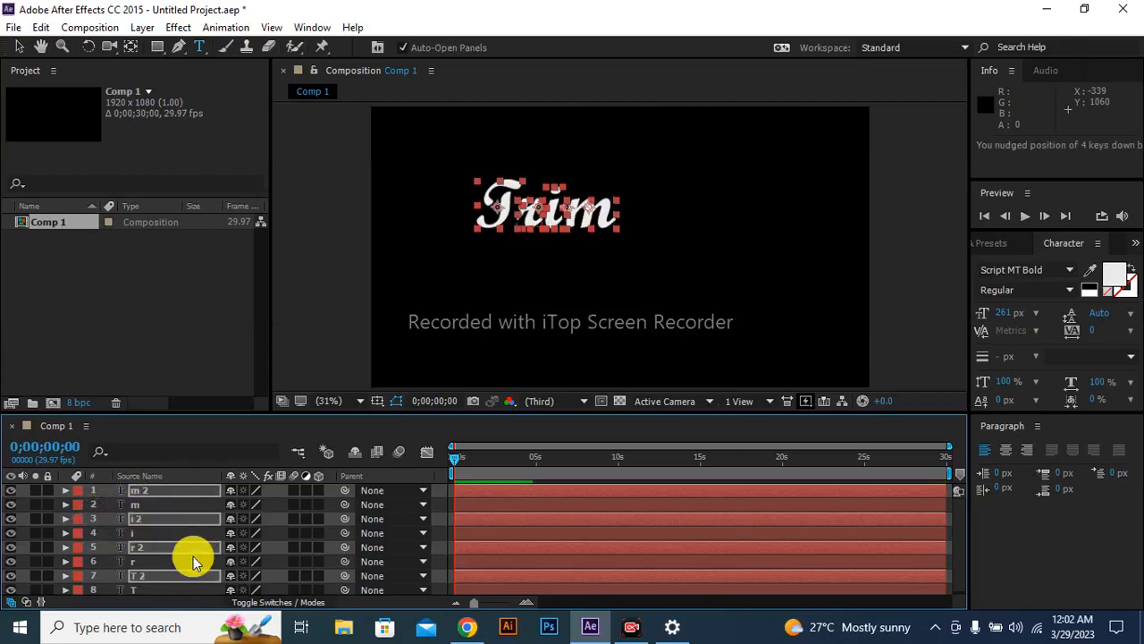
key(shift+Down)
key(shift+Down)
key(shift+Down)
key(shift+Down)
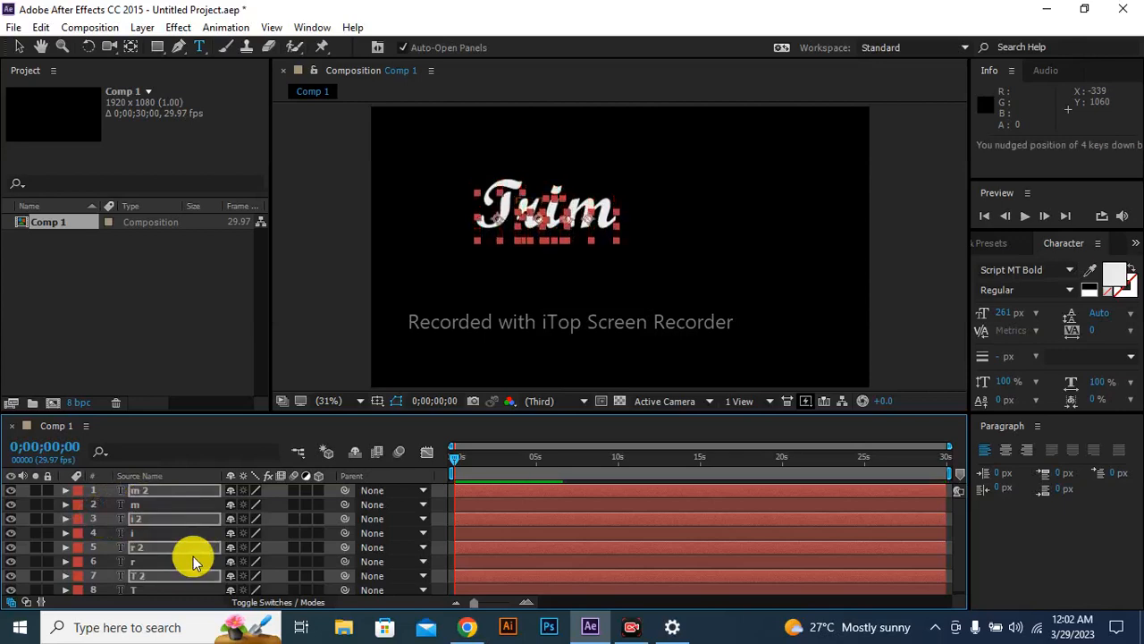
key(shift+Down)
key(shift+Down)
key(shift+Down)
key(shift+Down)
key(shift+Down)
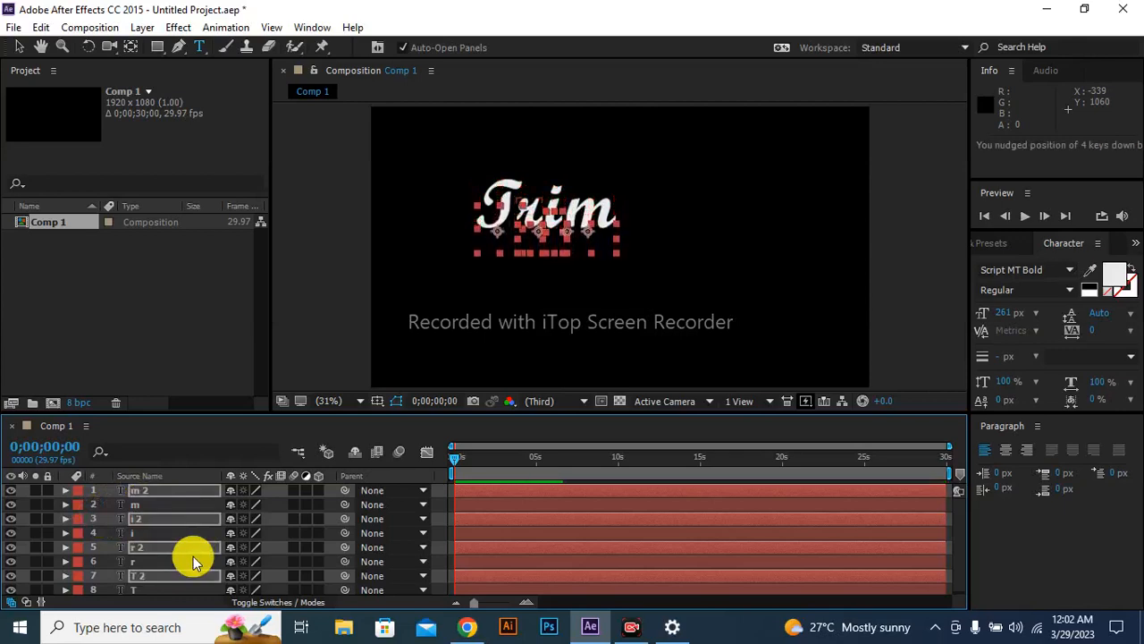
key(shift+Down)
key(shift+Down)
key(shift+Down)
key(shift+Down)
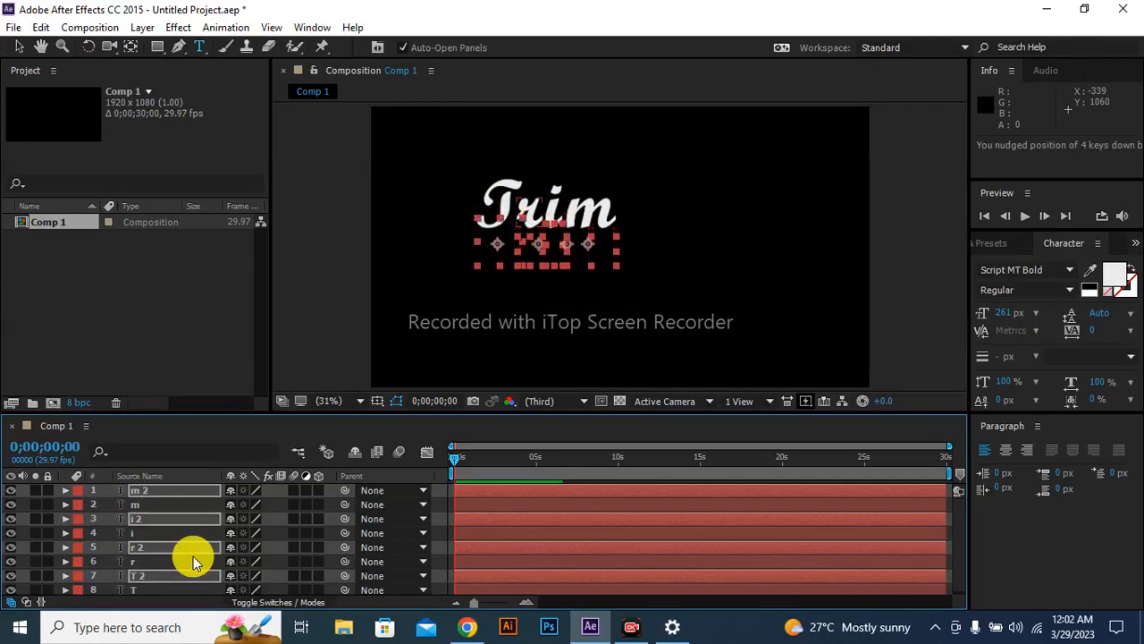
key(shift+Down)
key(shift+Down)
key(shift+Down)
key(shift+Down)
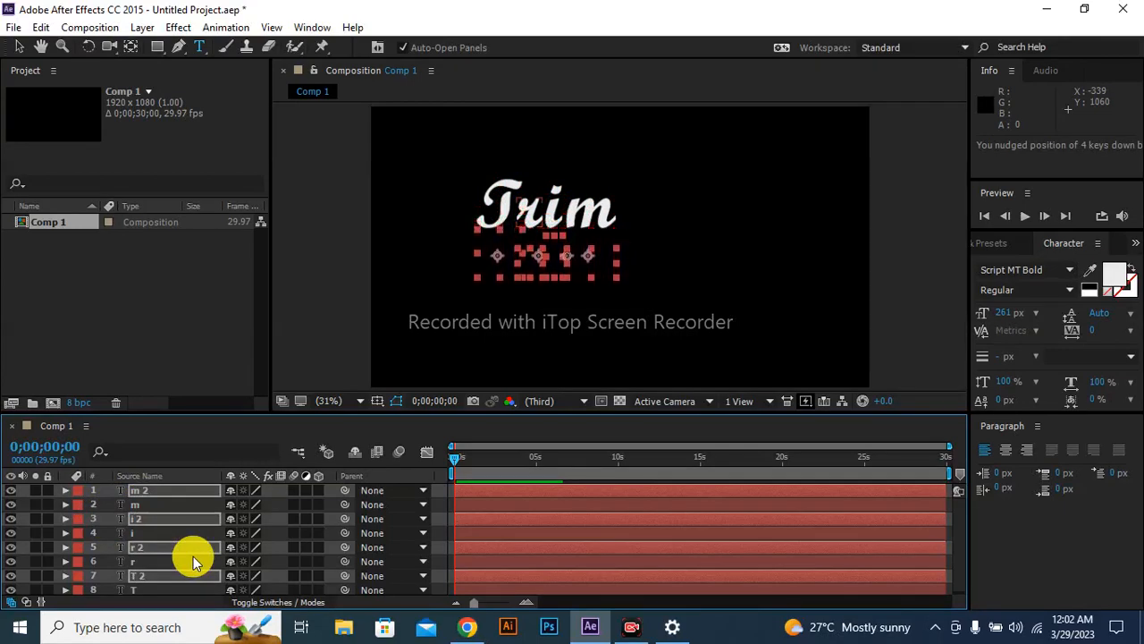
key(Down)
key(Down)
key(Down)
key(Down)
key(Down)
key(Down)
key(Down)
key(Down)
Shift the four duplicated letters right and slightly further down to a Y position of about 698, diagonally below the original word.
key(Right)
key(Right)
key(Right)
key(shift+Right)
key(shift+Right)
key(shift+Right)
key(shift+Right)
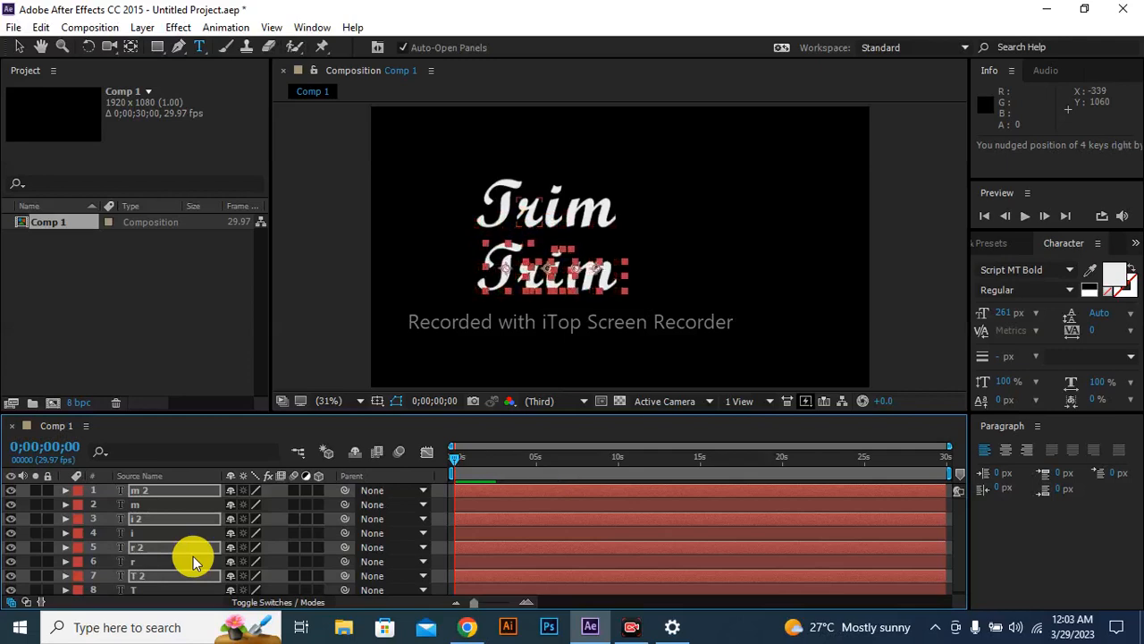
key(Right)
key(Right)
key(Right)
key(Right)
key(Right)
key(Right)
key(Right)
key(Right)
key(Right)
key(Right)
key(Right)
key(Right)
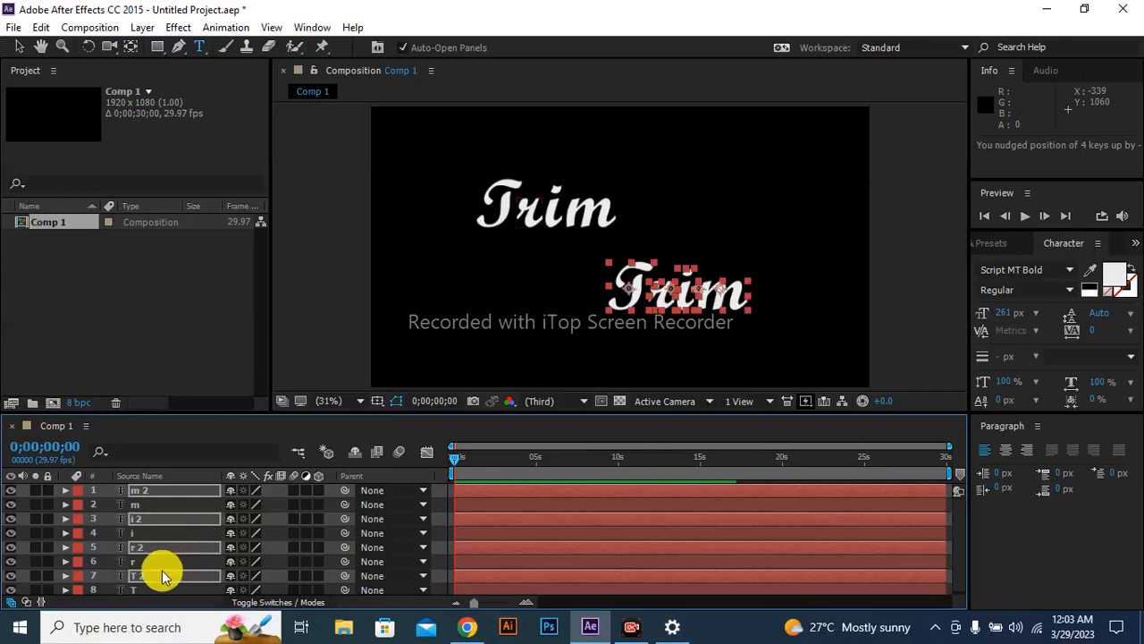
Replace the duplicated "T" in the lower word with a capital "P".
click(162, 572)
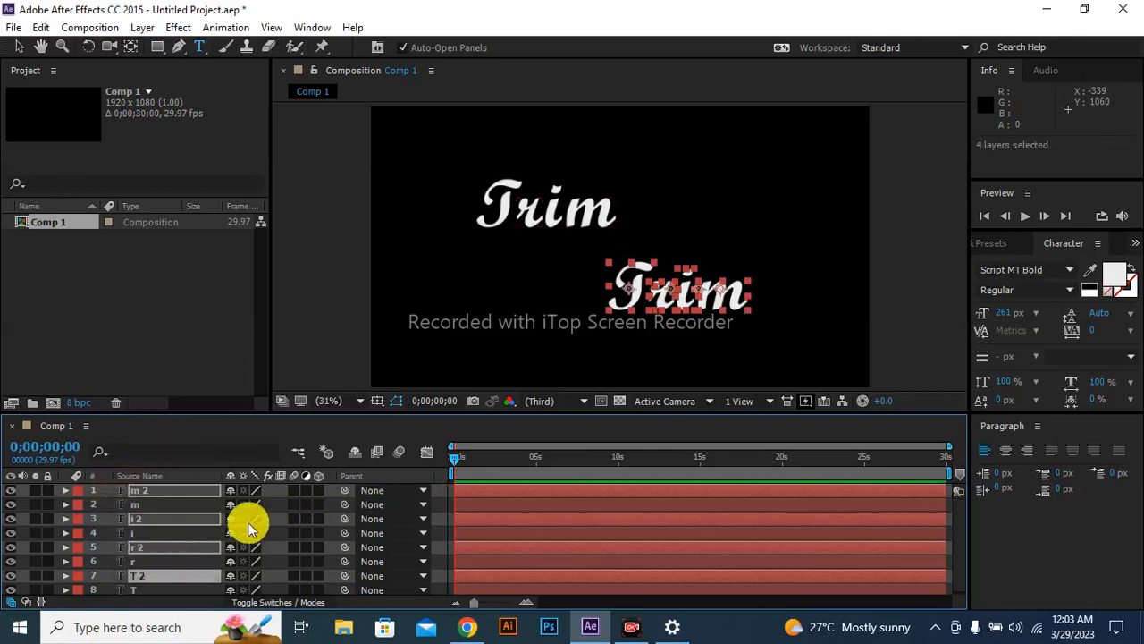
click(182, 505)
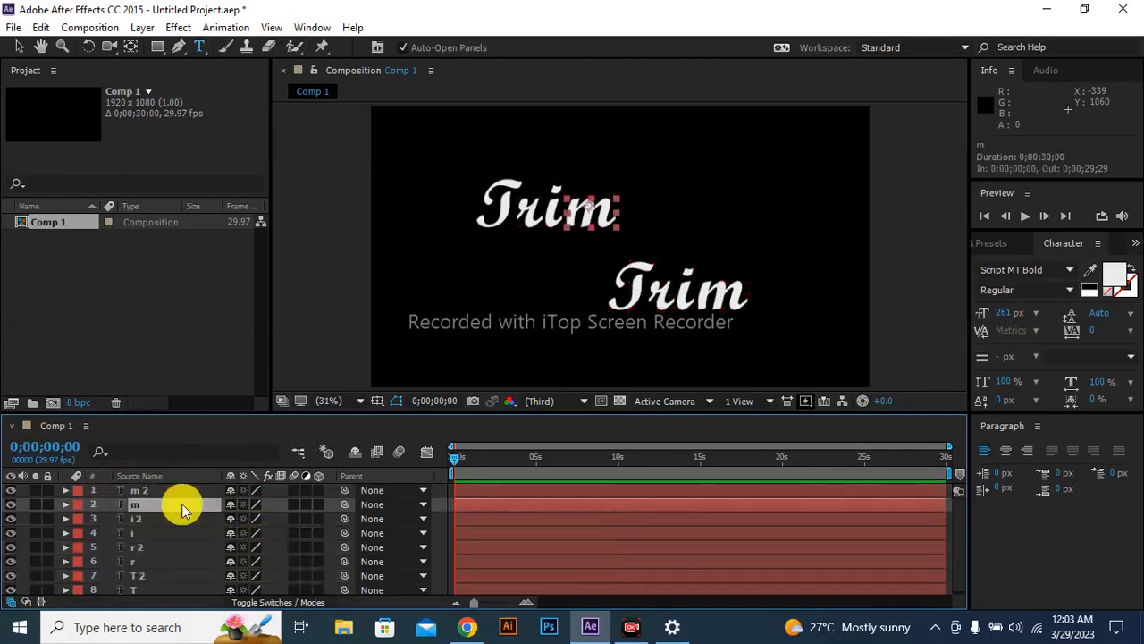
click(162, 576)
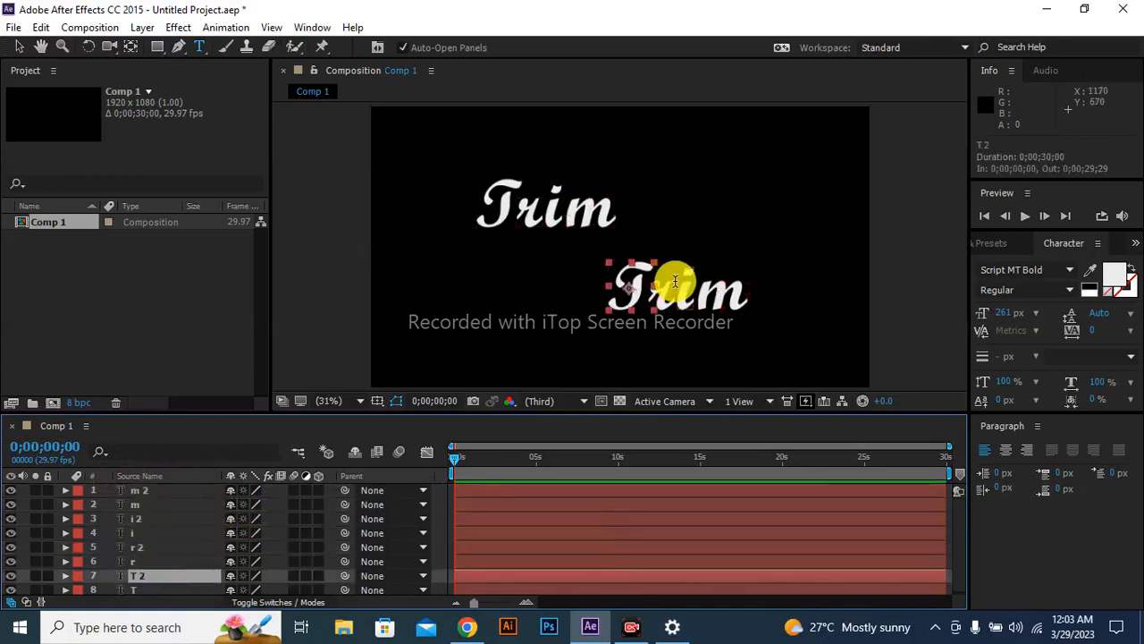
double_click(638, 285)
key(BackSpace)
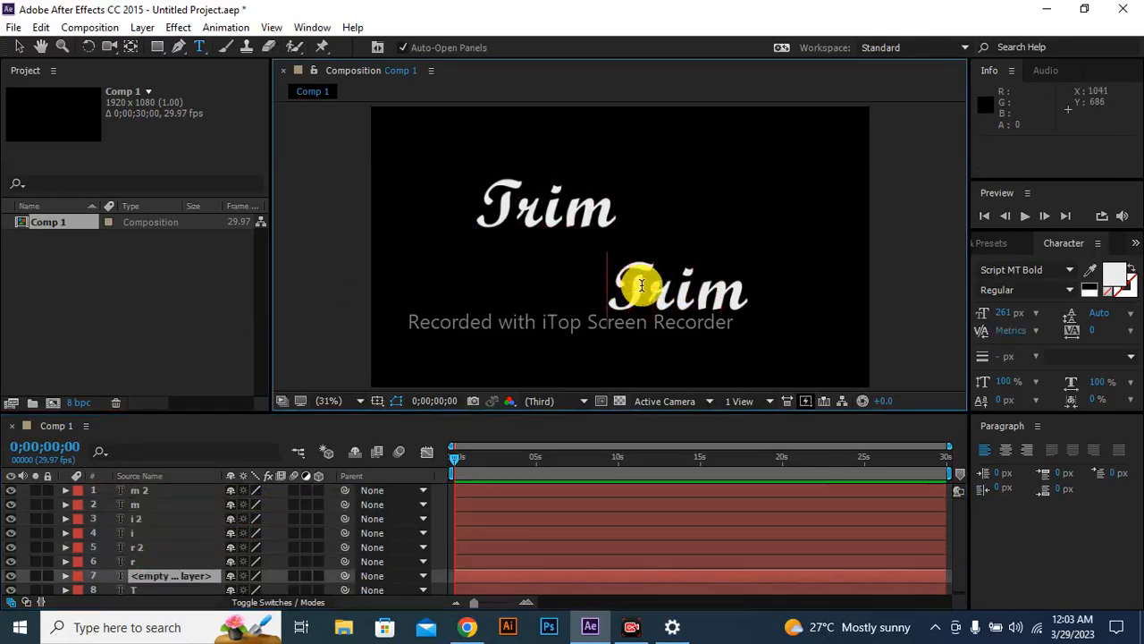
text(p)
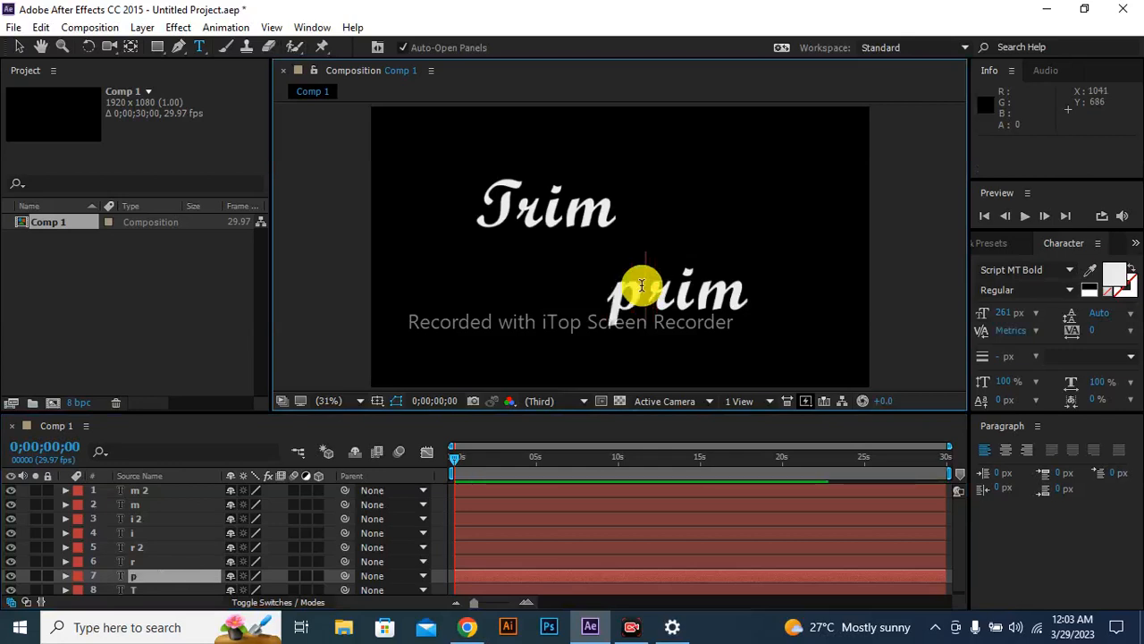
key(BackSpace)
text(P)
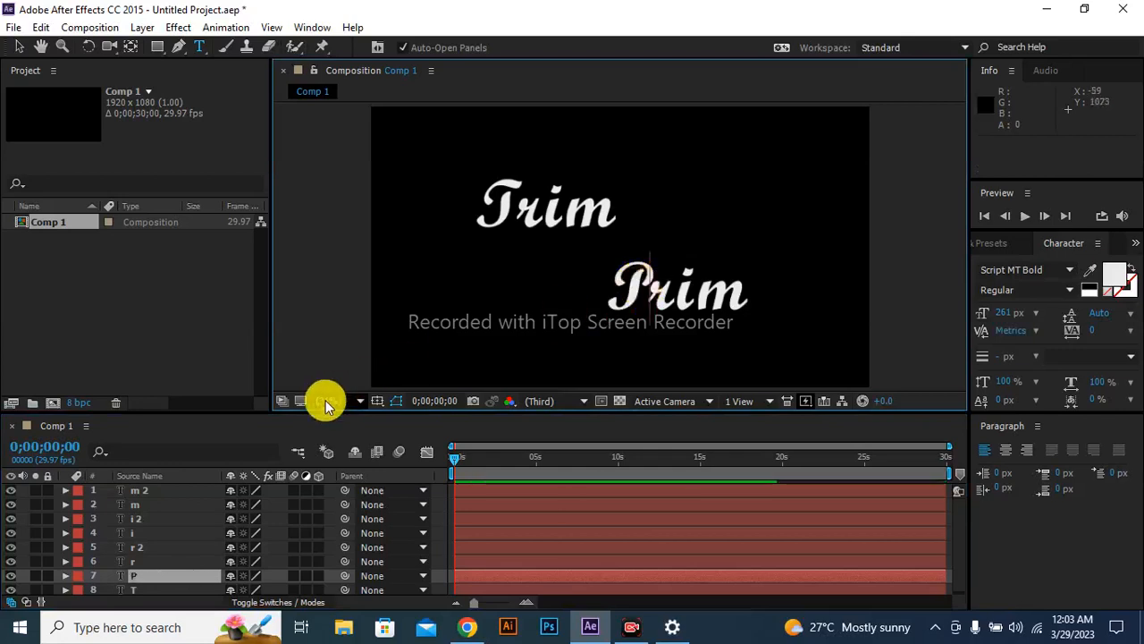
Delete the duplicated "r" layer and add a new text layer with the letter "a" in the gap after "P".
click(166, 546)
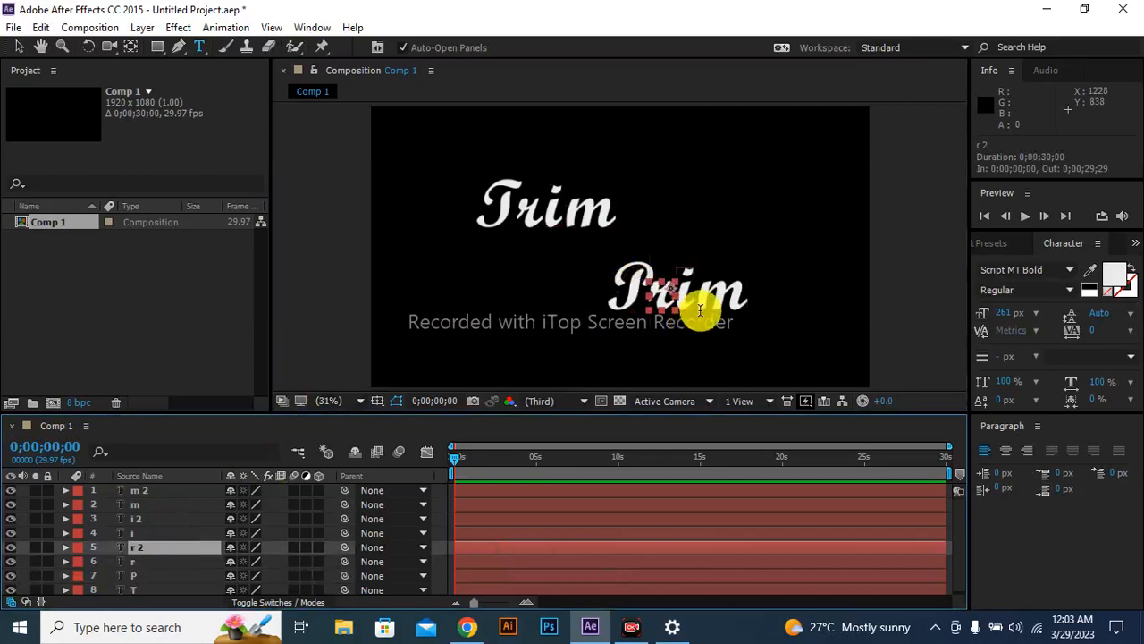
key(Delete)
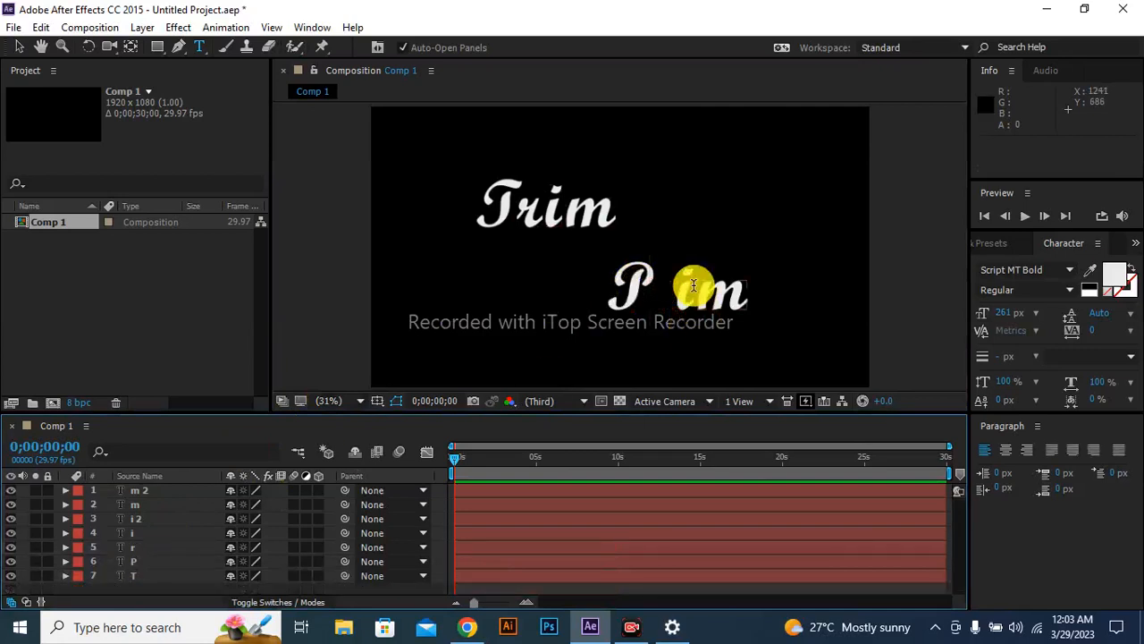
key(a)
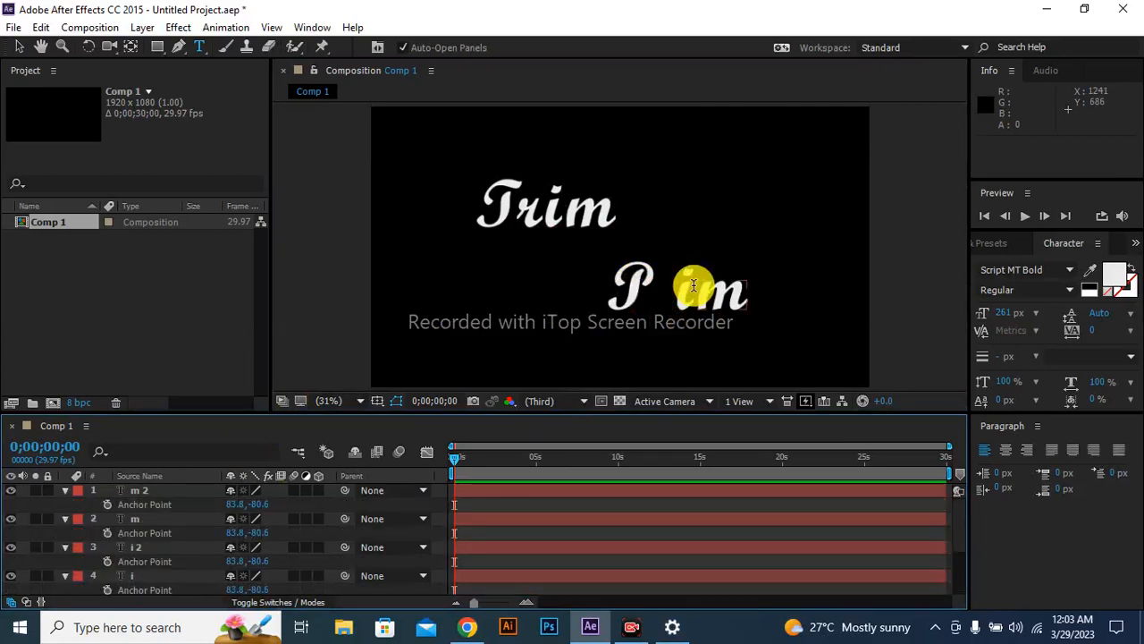
click(671, 301)
text(a)
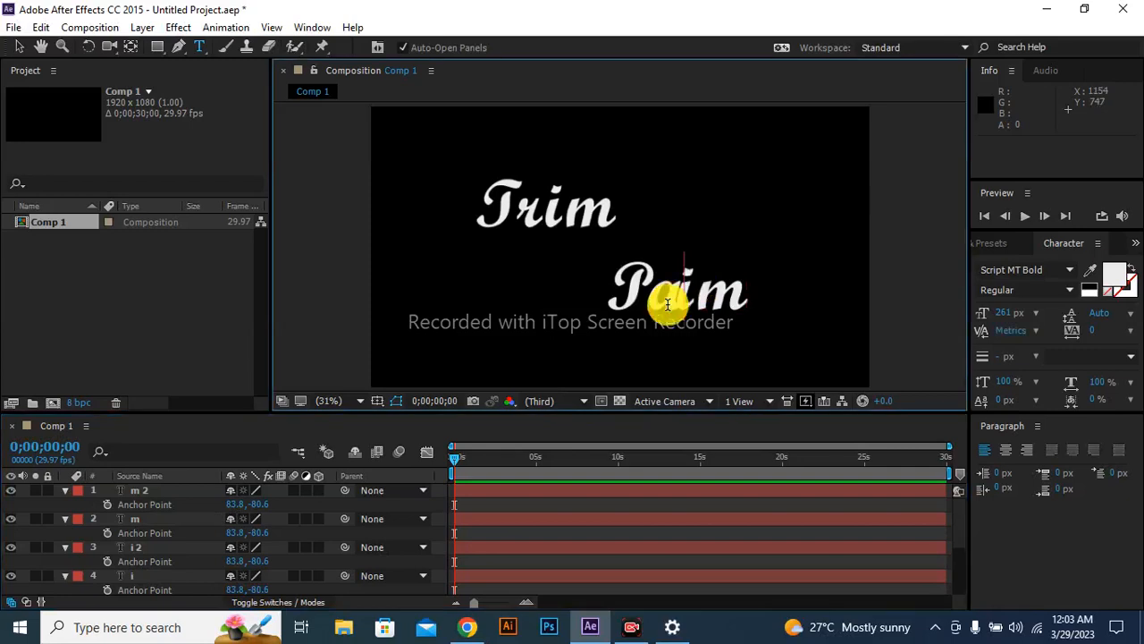
Replace the duplicated "i" with "t" and nudge it right to an X position of about 1300.
click(138, 546)
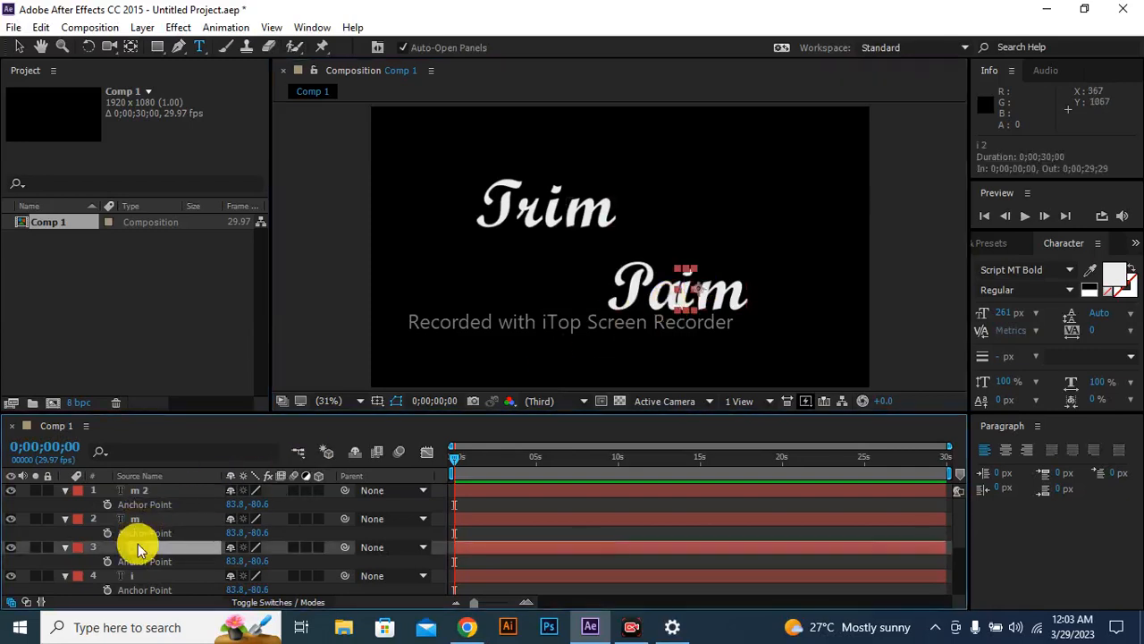
click(685, 290)
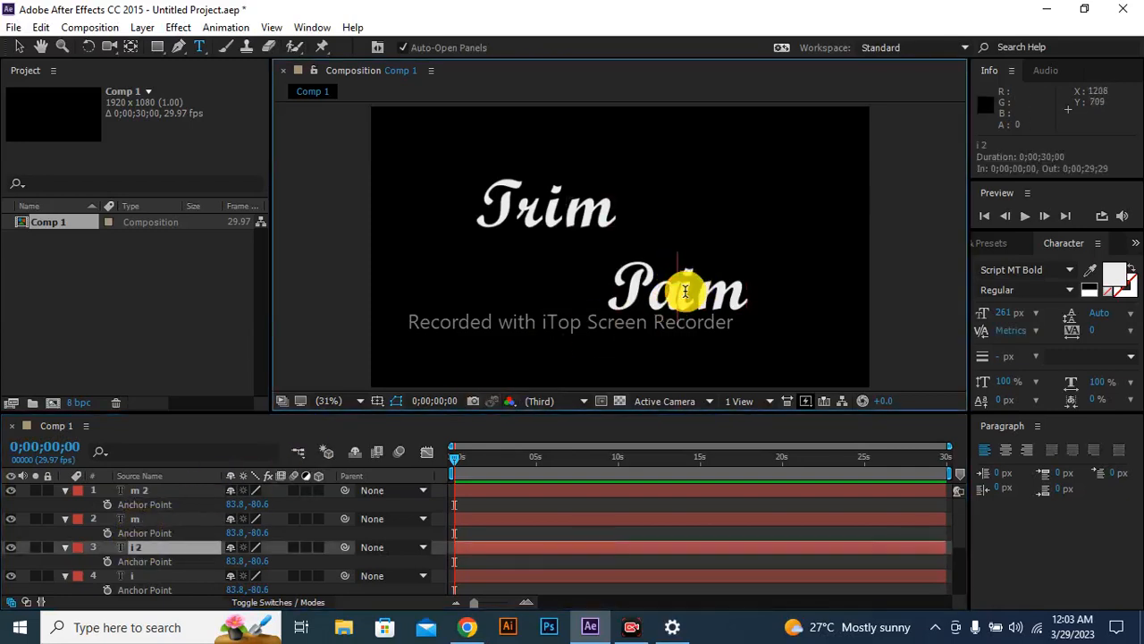
click(692, 293)
key(BackSpace)
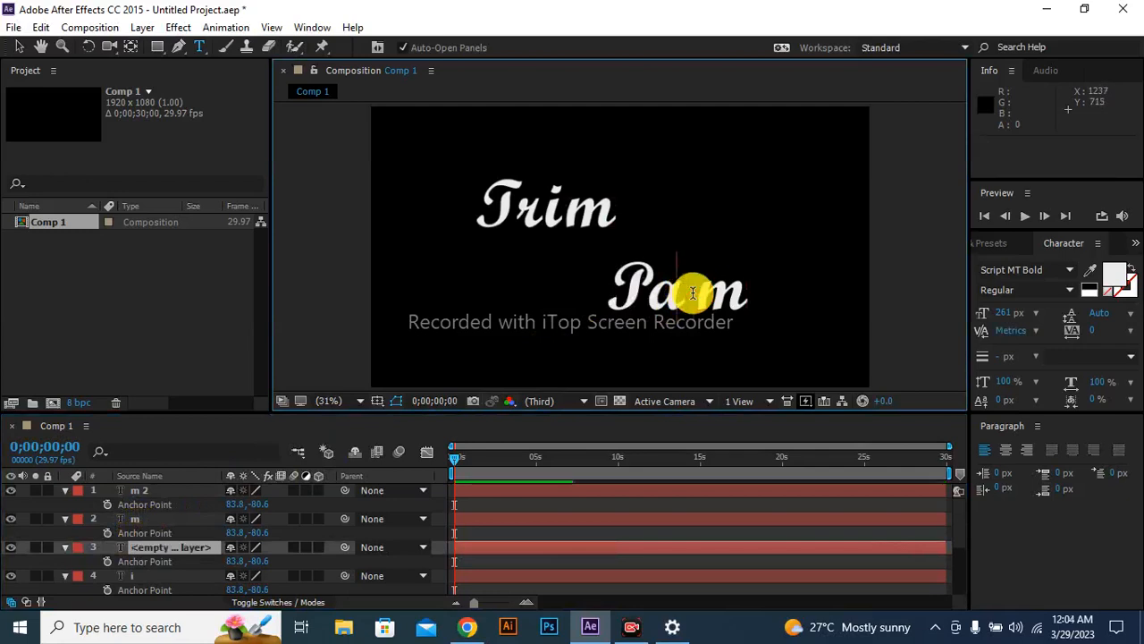
text(t)
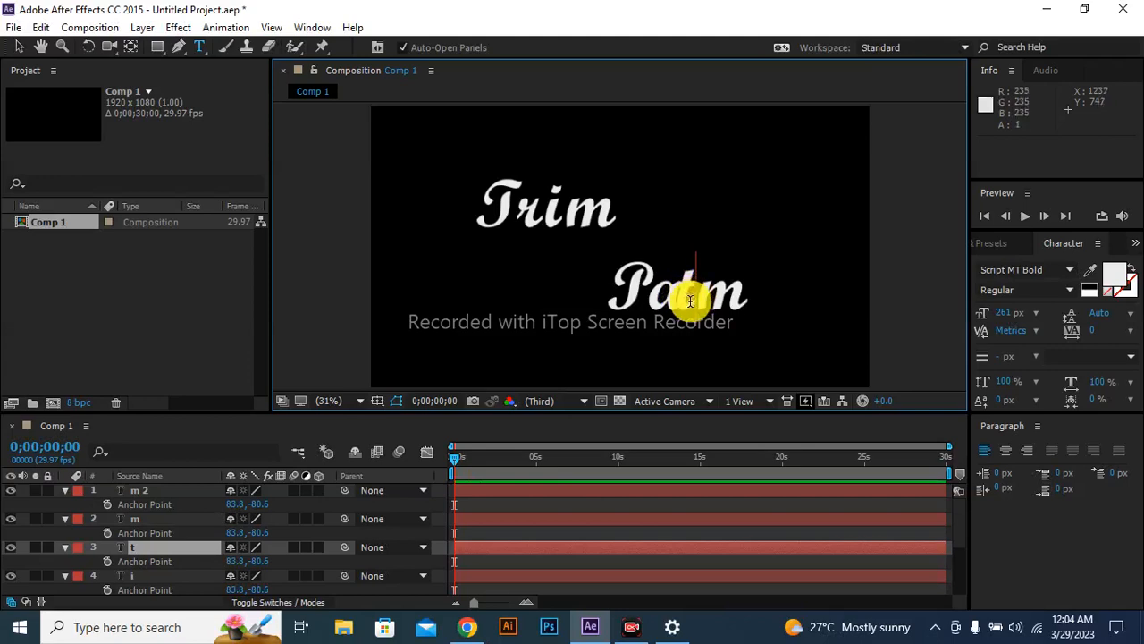
click(170, 547)
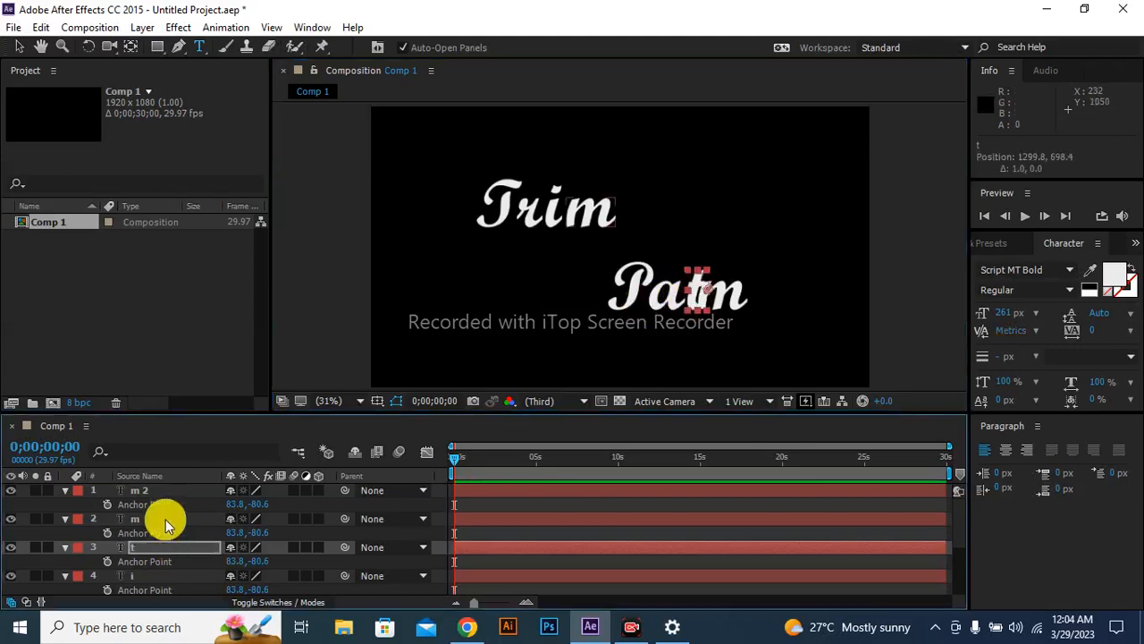
Replace the duplicated "m" with "h" and nudge it right to an X position of about 1387.
click(175, 490)
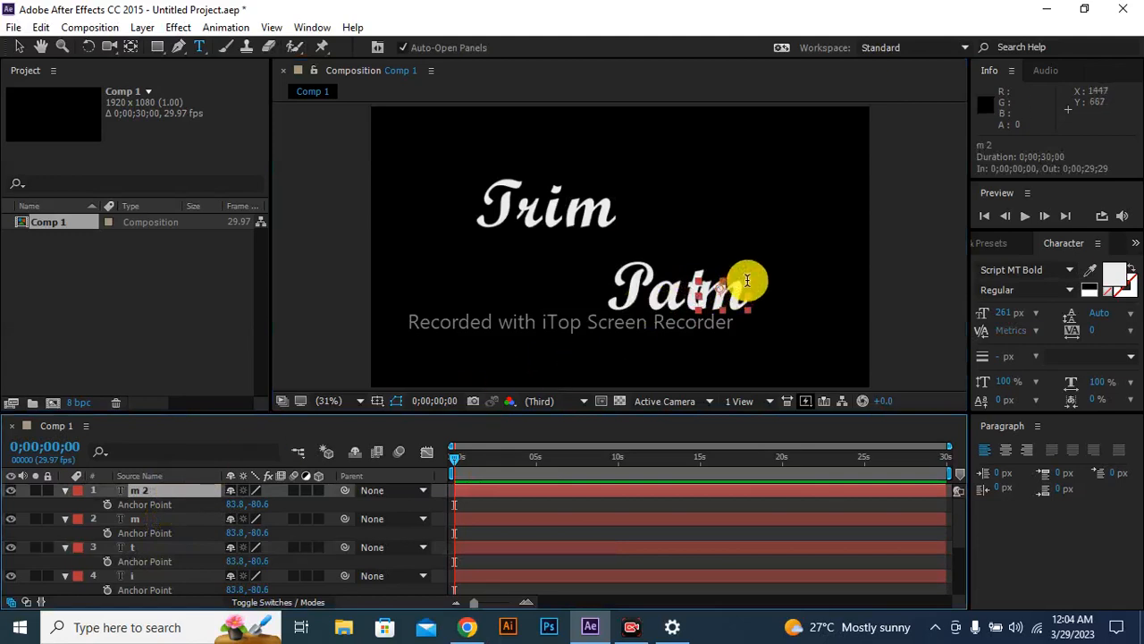
click(745, 283)
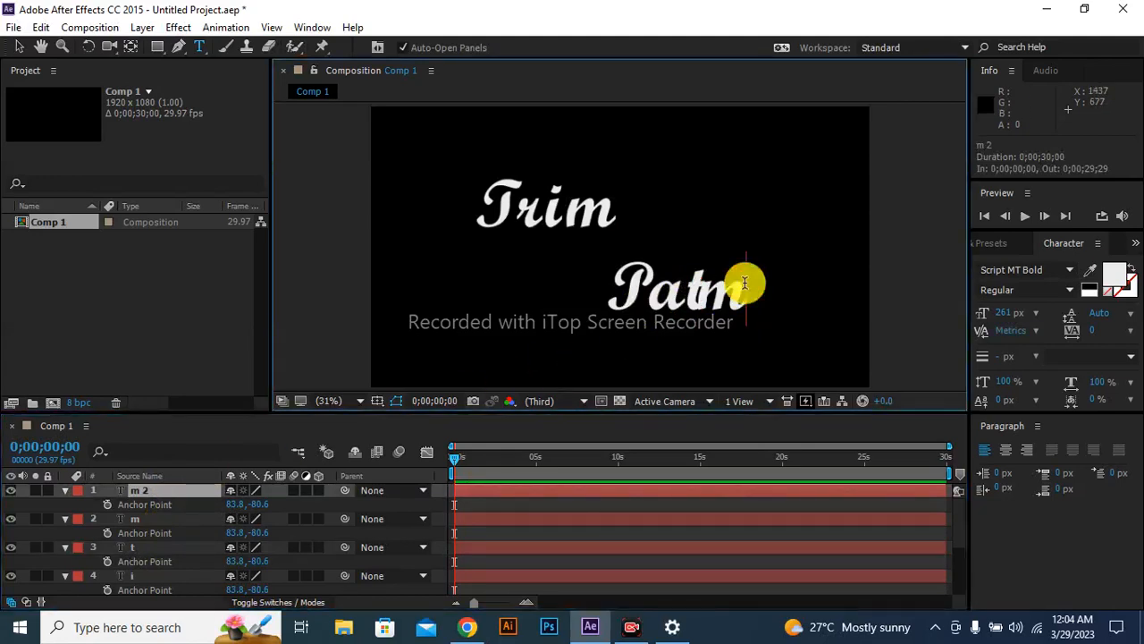
key(BackSpace)
text(h)
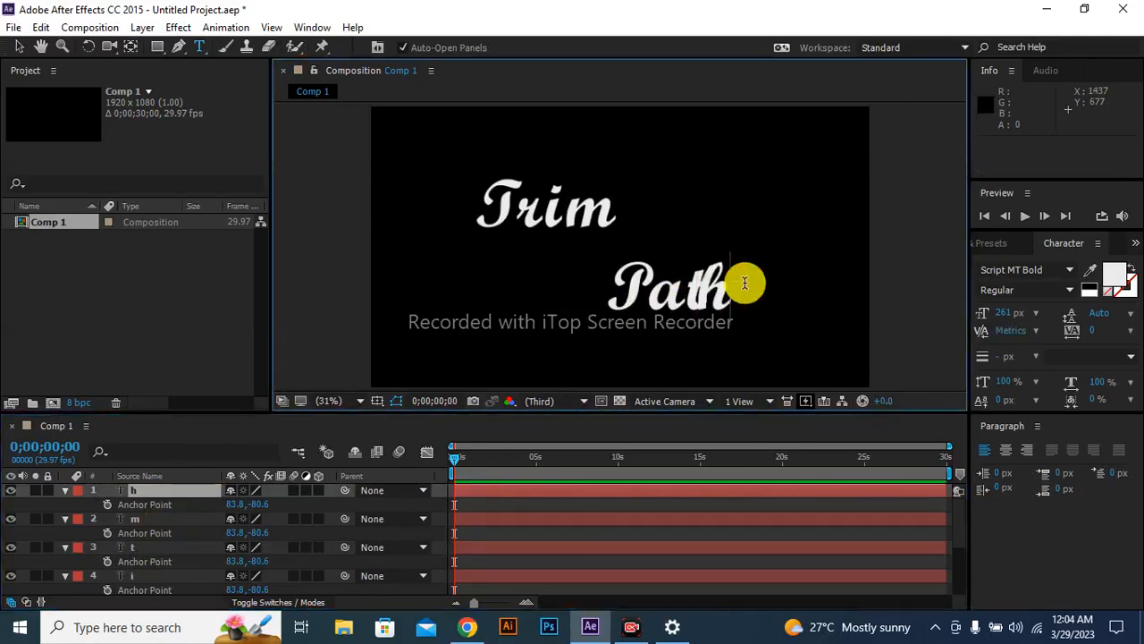
click(154, 490)
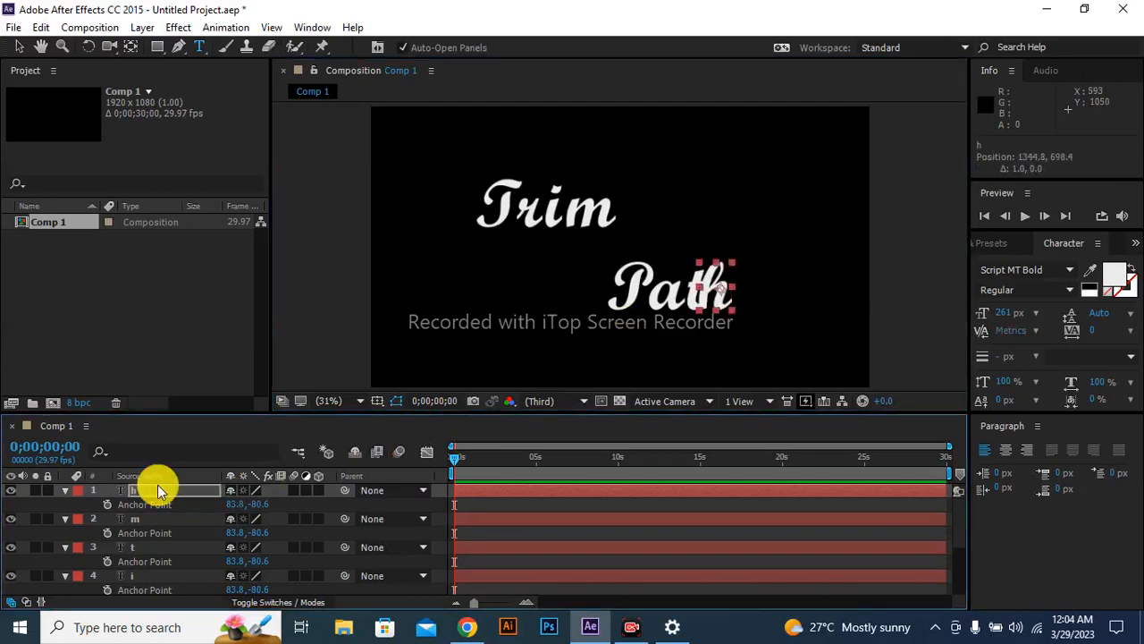
key(Right)
key(Right)
key(Right)
key(Right)
key(Right)
key(Right)
key(Right)
key(Right)
key(Right)
key(Right)
key(Right)
key(Right)
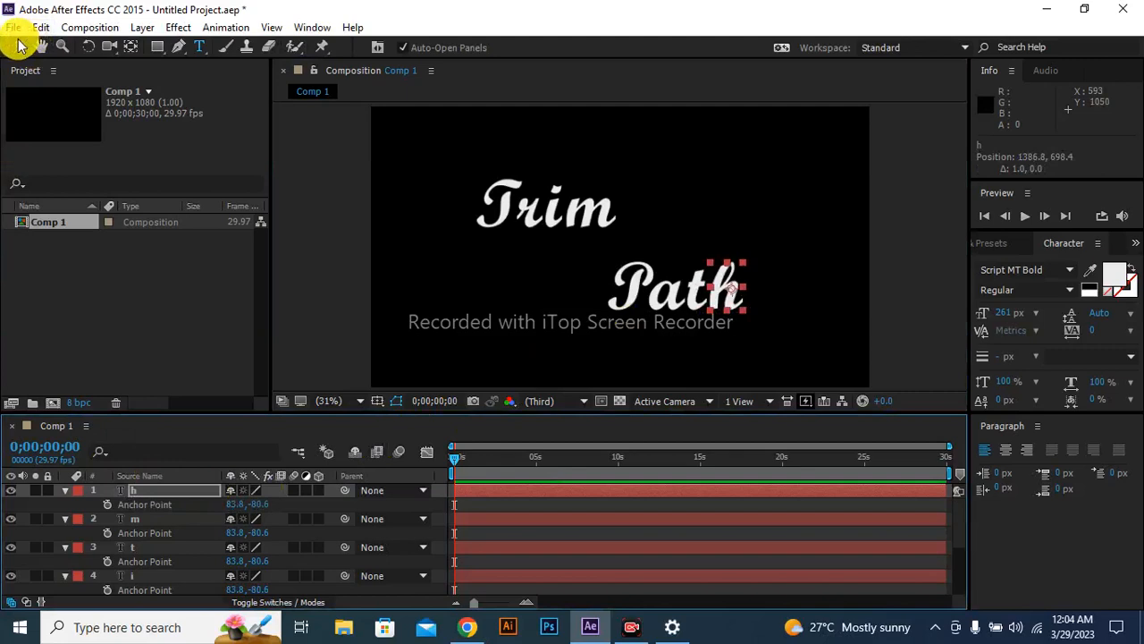
Switch to the Selection tool and collapse the expanded Anchor Point properties of the letter layers.
click(19, 46)
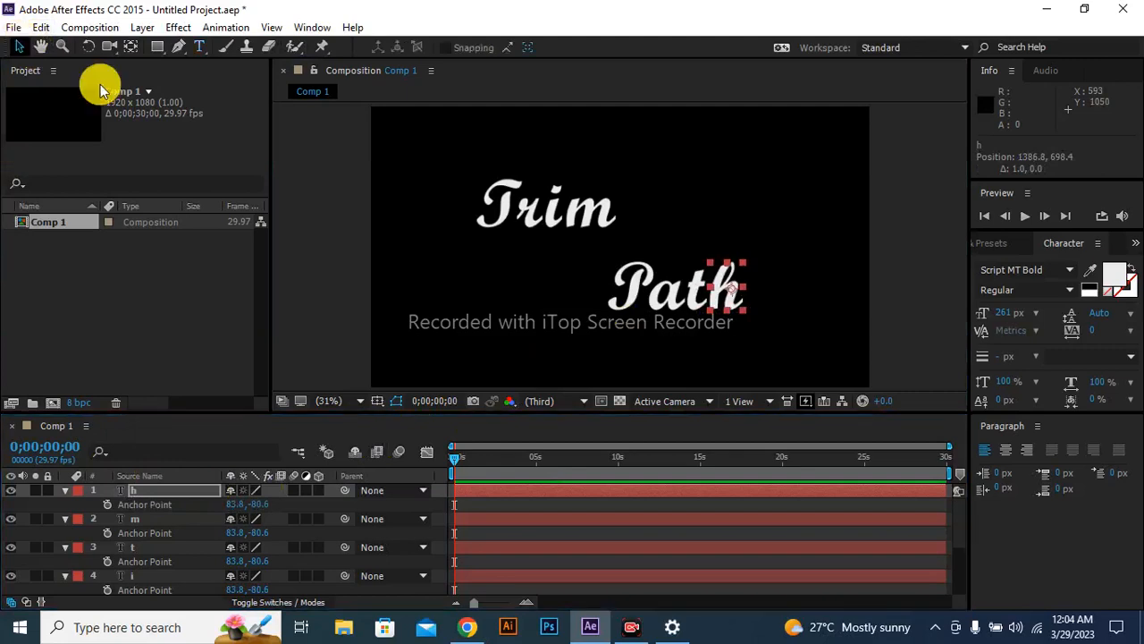
click(65, 491)
click(66, 505)
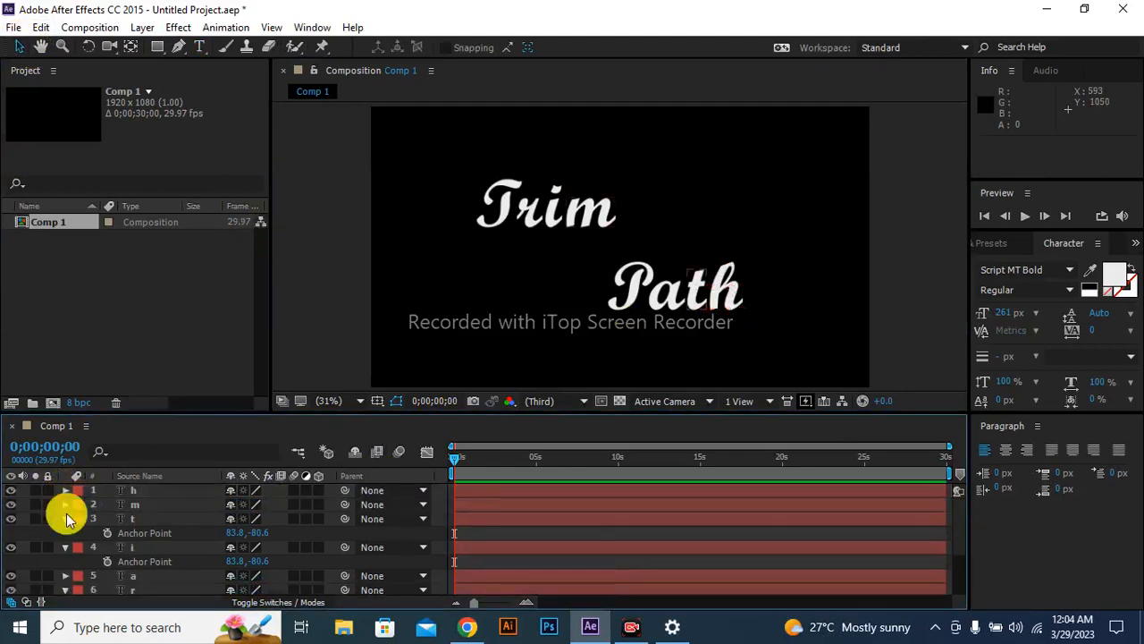
click(65, 519)
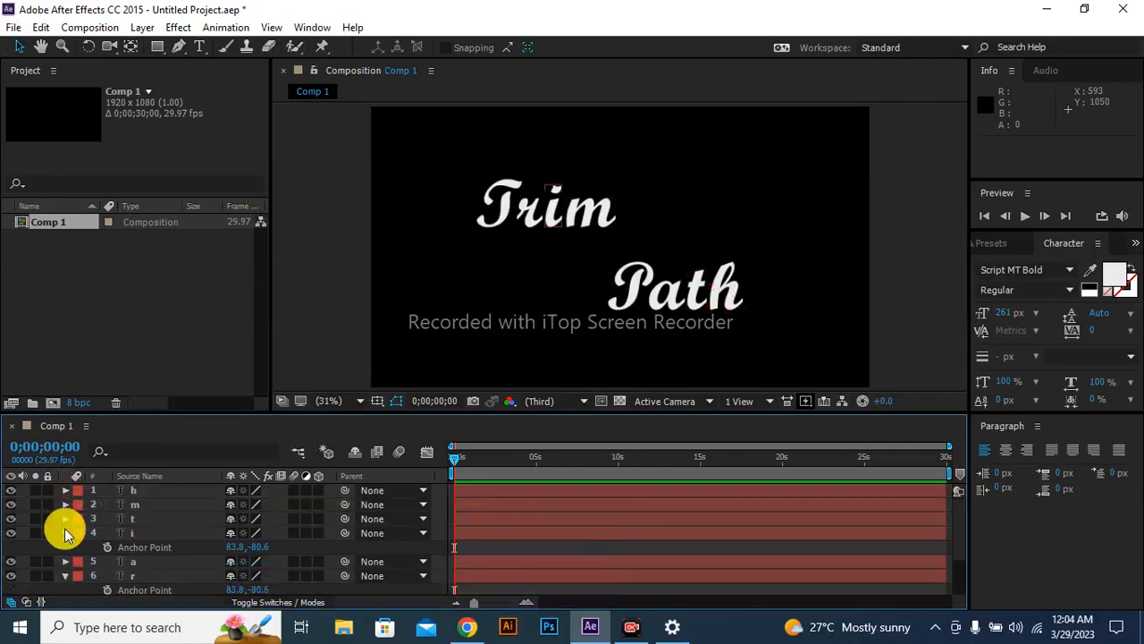
click(65, 533)
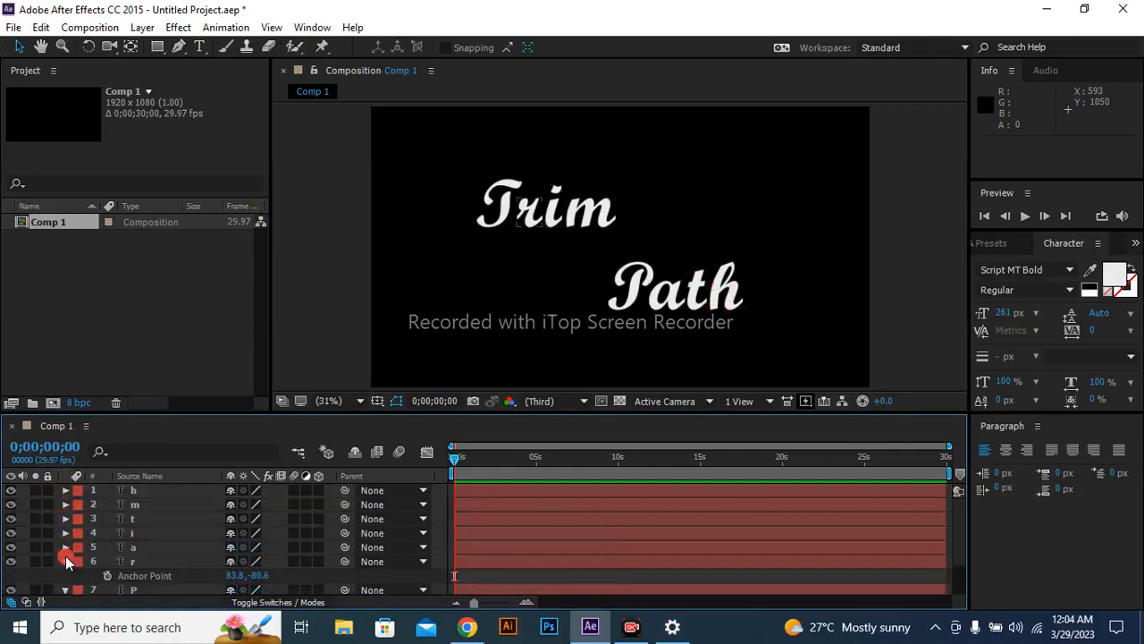
click(65, 561)
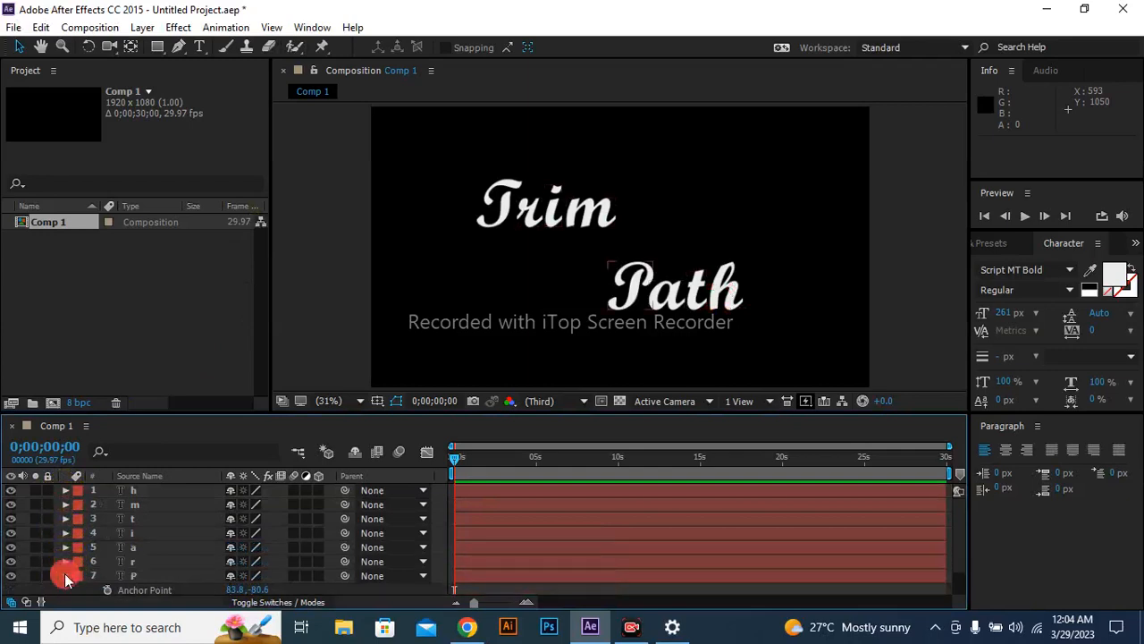
click(65, 576)
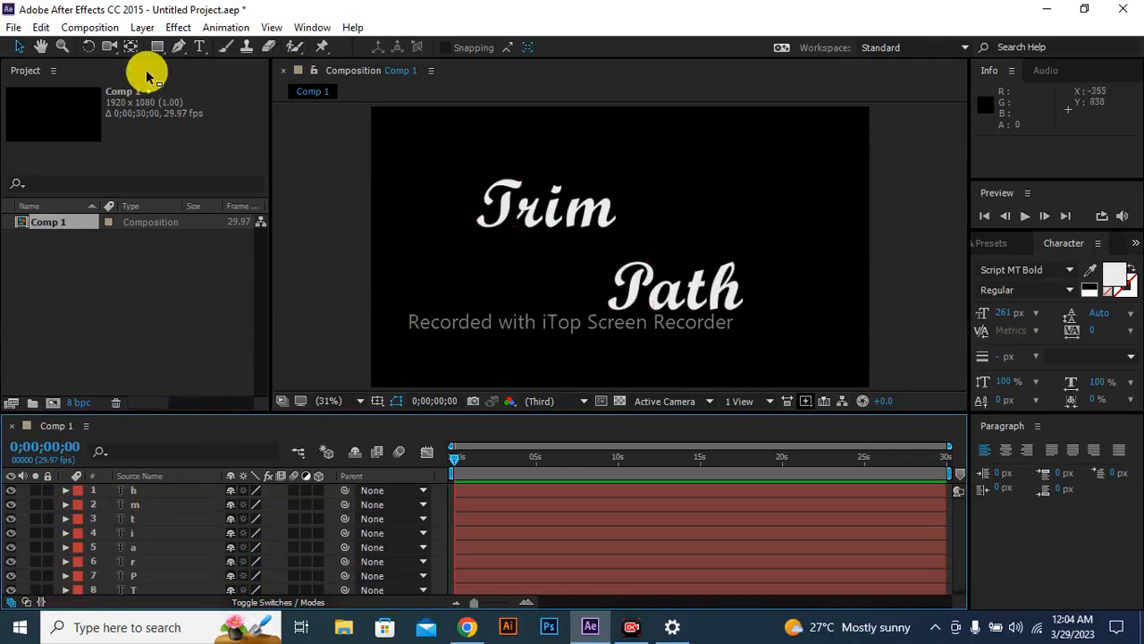
Draw a rectangle about 748 by 268 px around the word "Trim" and set its stroke color to white (FFFFFF).
click(158, 48)
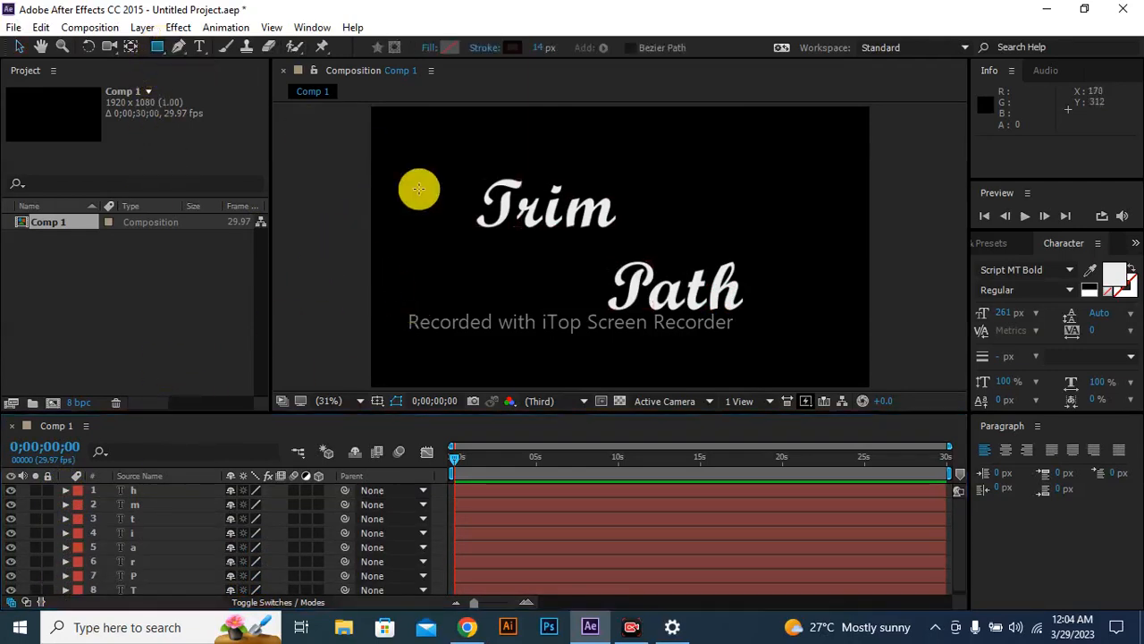
mouse_move(448, 168)
mouse_down()
mouse_move(533, 247)
mouse_move(645, 238)
mouse_up()
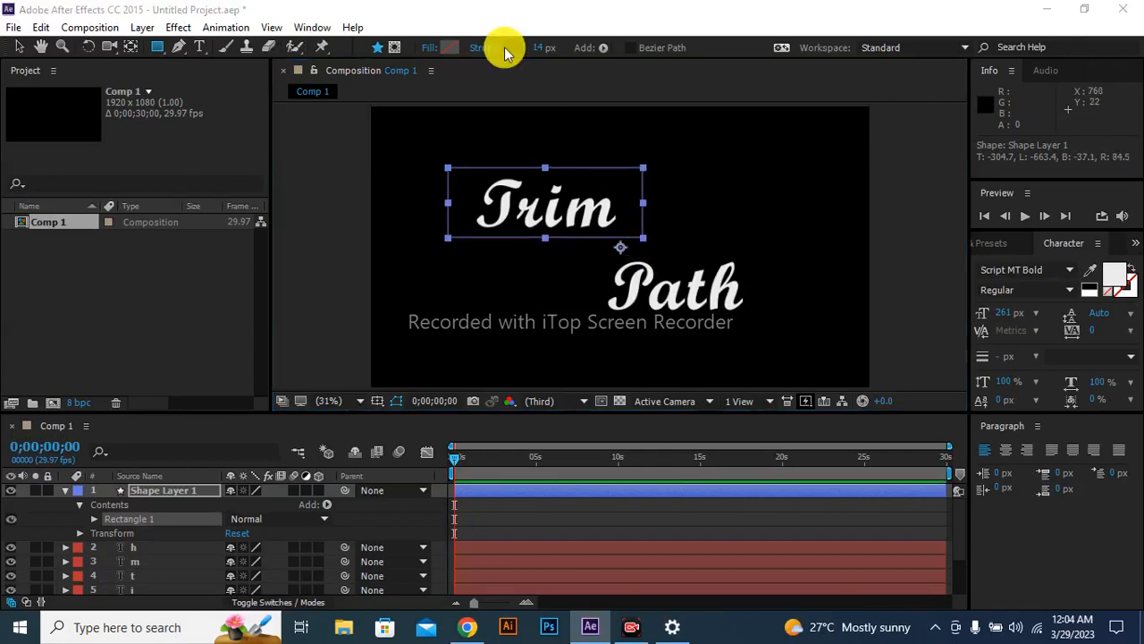
click(504, 49)
mouse_move(455, 229)
mouse_down()
mouse_move(401, 230)
mouse_move(365, 204)
mouse_up()
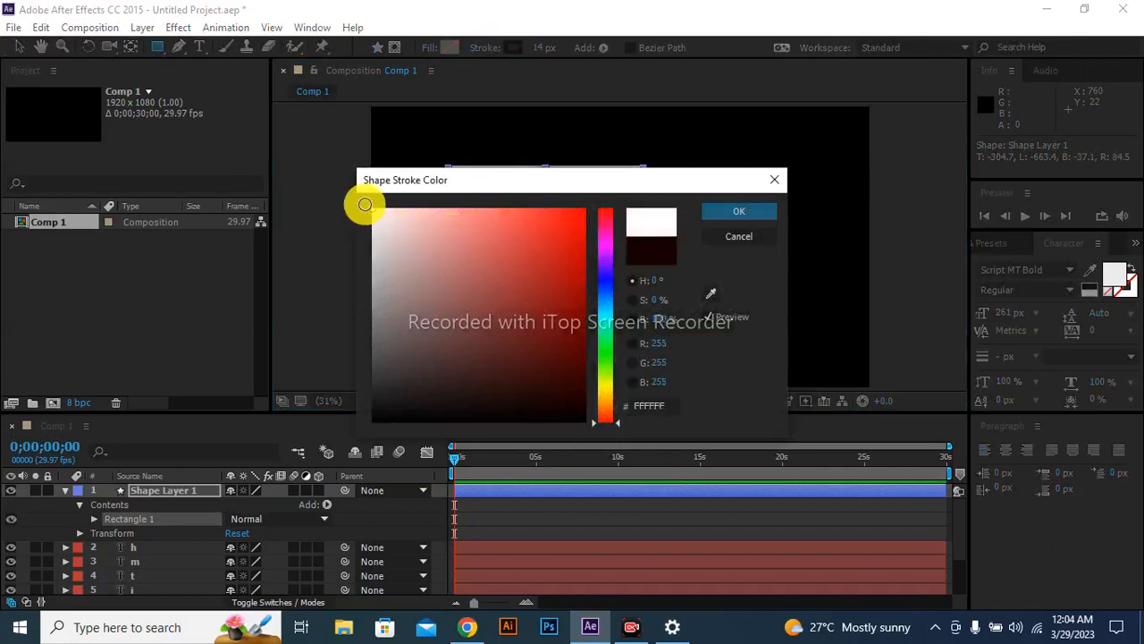
click(707, 214)
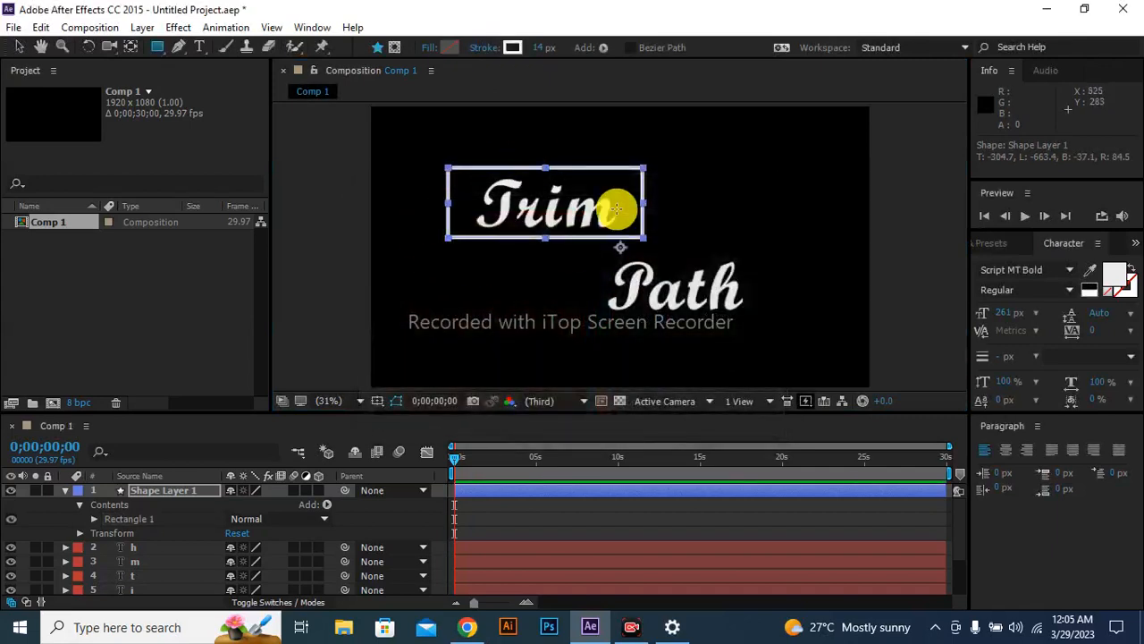
Nudge the rectangle layer down to a Y position of 549 and set its stroke width to 12 px.
key(Down)
key(Down)
key(Down)
key(Down)
key(Down)
key(Down)
key(Down)
key(Down)
key(Down)
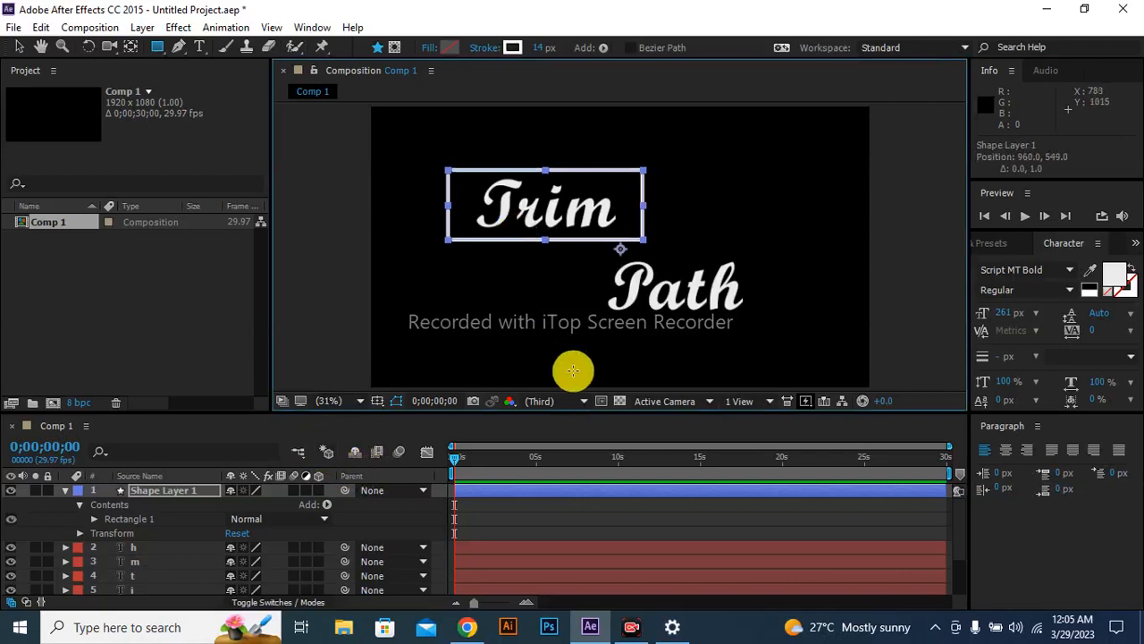
click(542, 50)
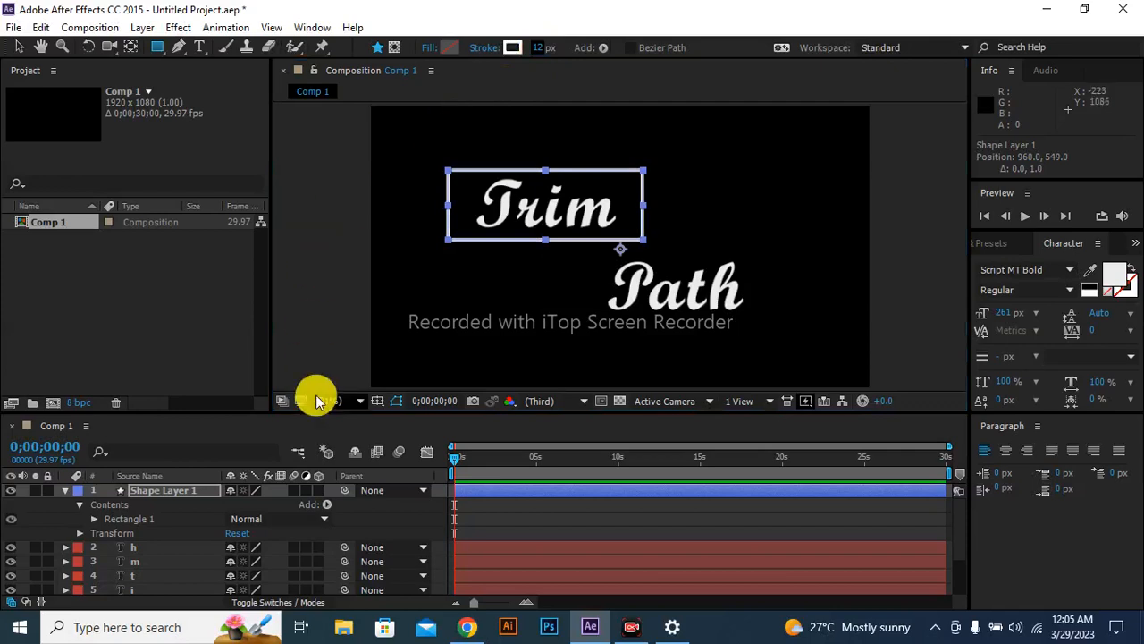
Add Trim Paths to the rectangle and keyframe its Start at 100% at the beginning of the timeline.
click(326, 504)
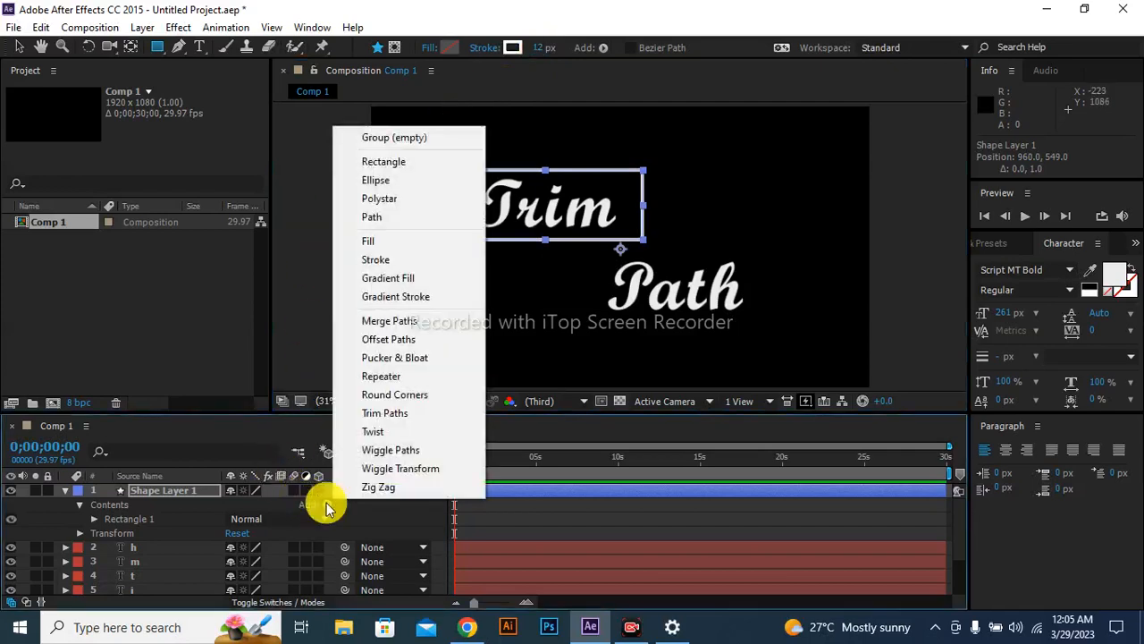
click(411, 415)
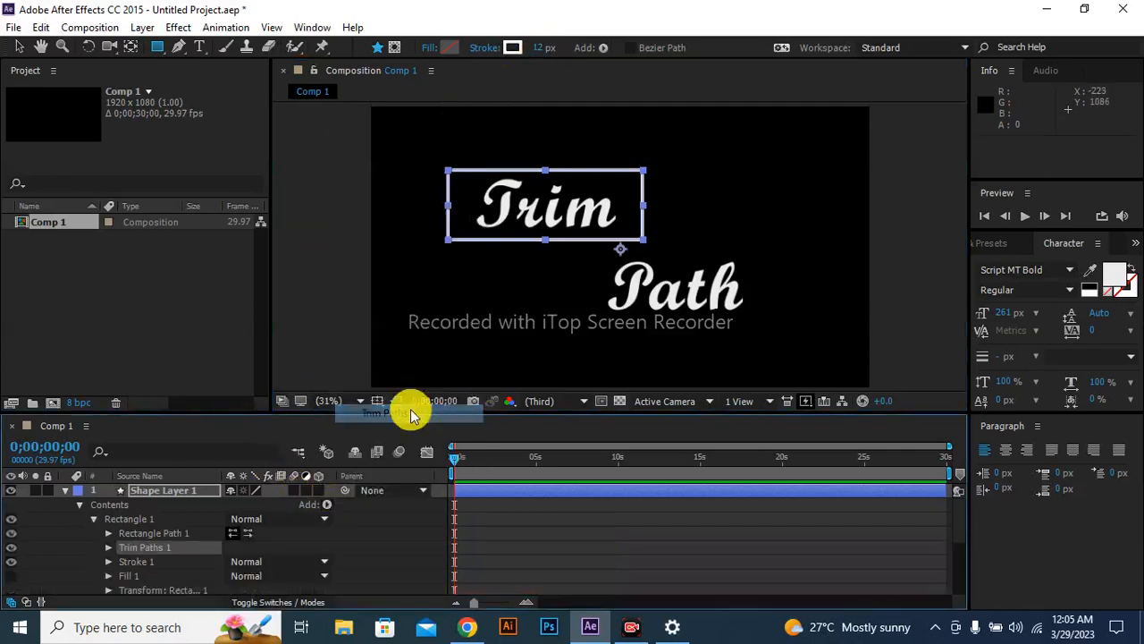
click(108, 547)
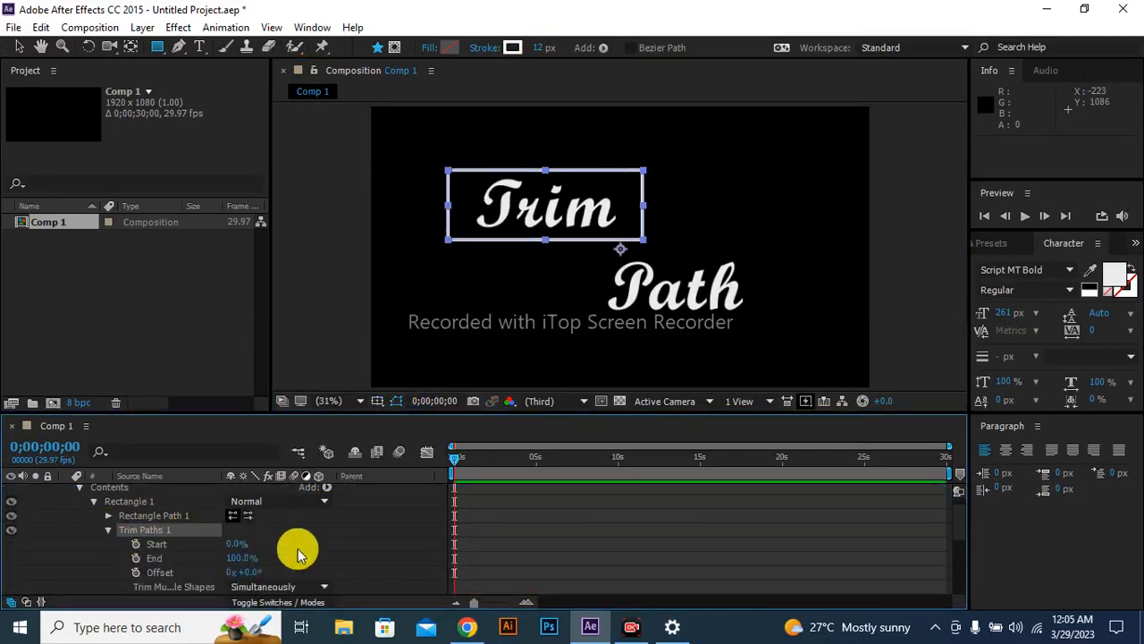
click(233, 542)
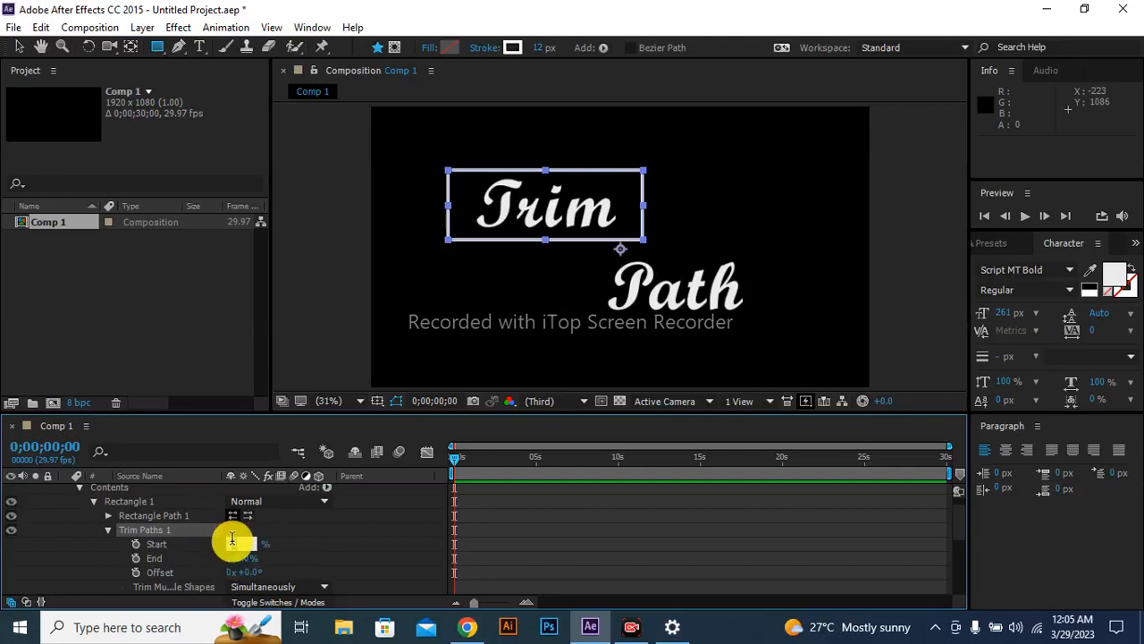
text(100)
click(232, 540)
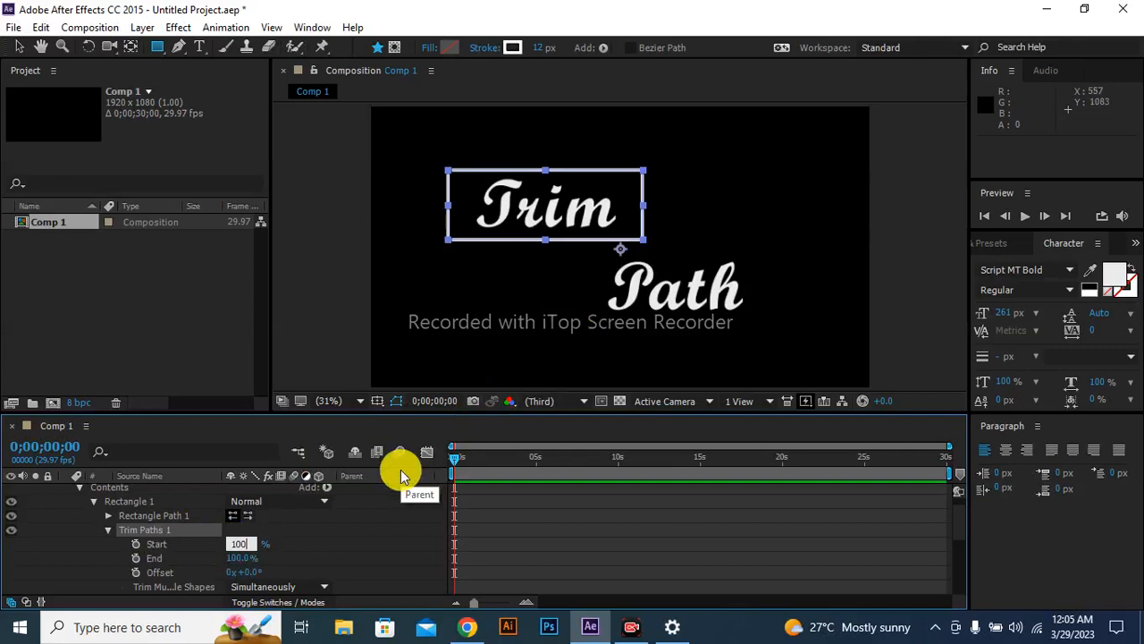
click(134, 544)
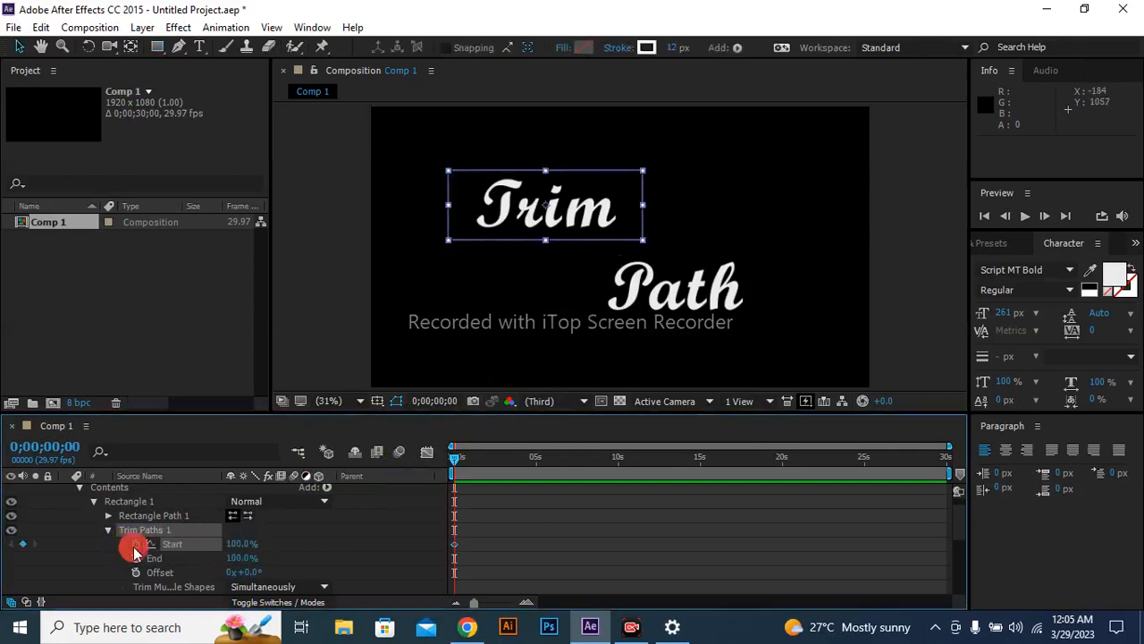
Keyframe the Trim Paths Start at 0% at the 0;00;01;00 mark.
drag(455, 460, 484, 464)
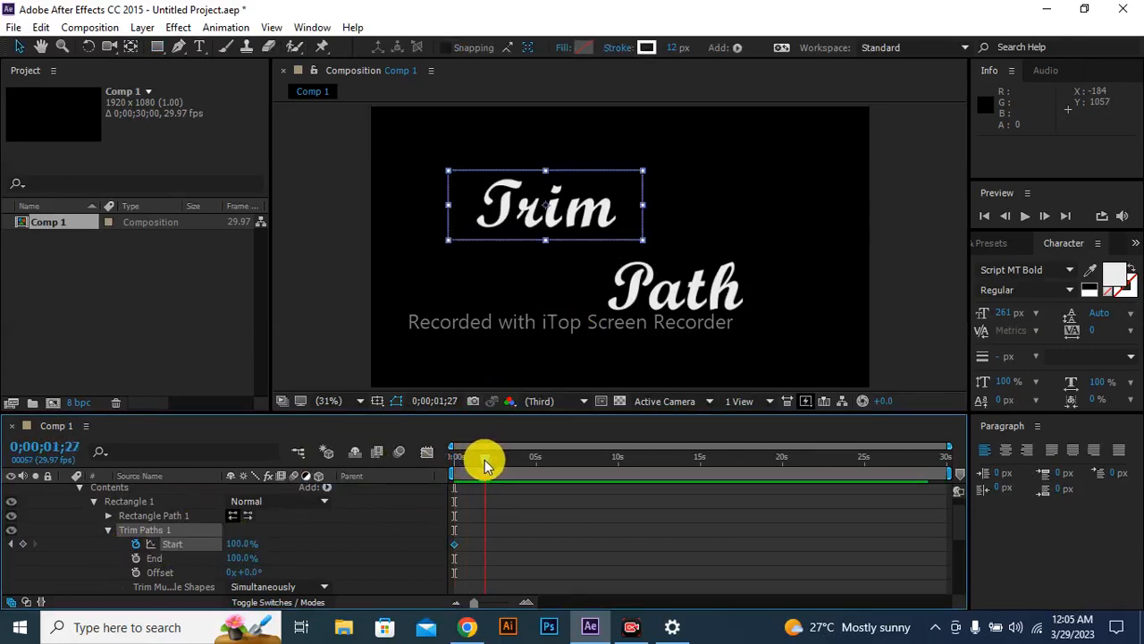
drag(481, 461, 471, 462)
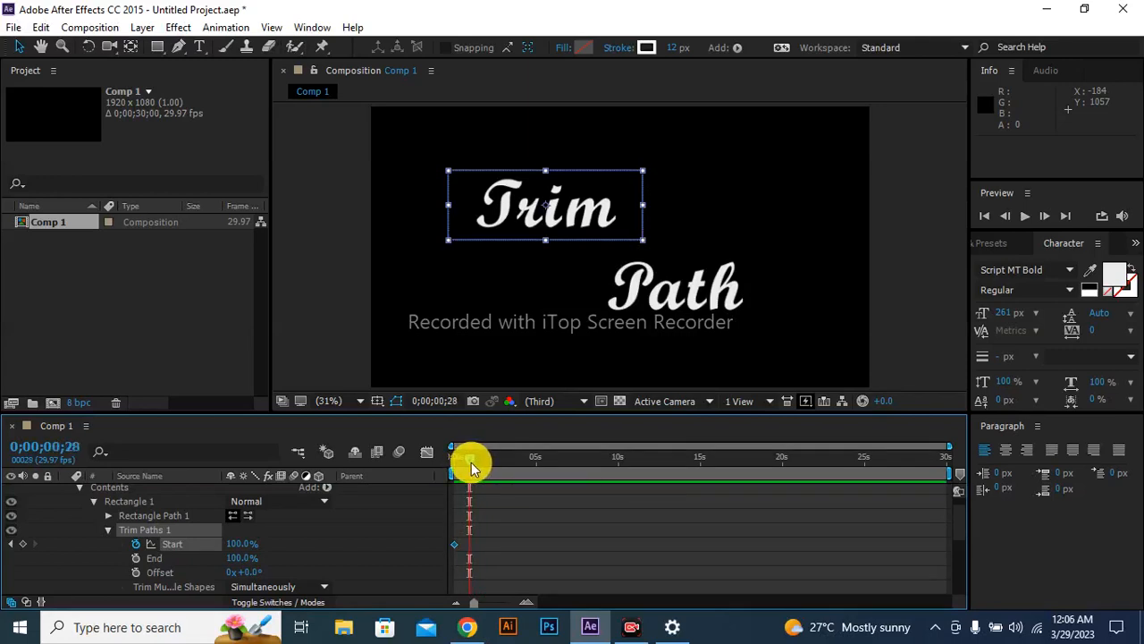
click(471, 463)
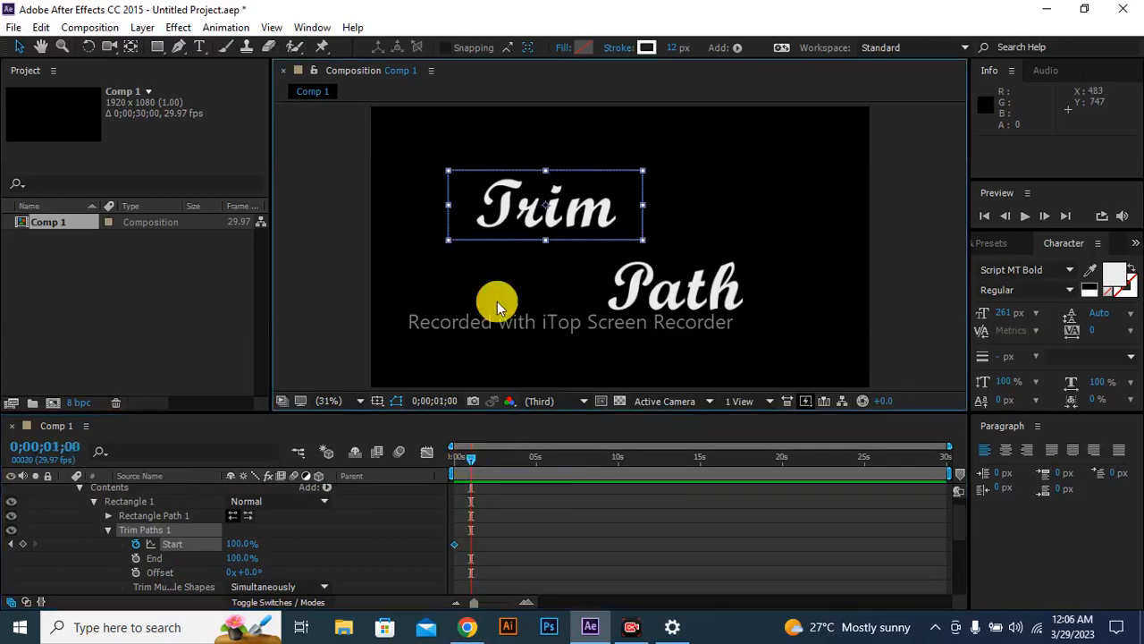
click(237, 543)
text(0)
key(Return)
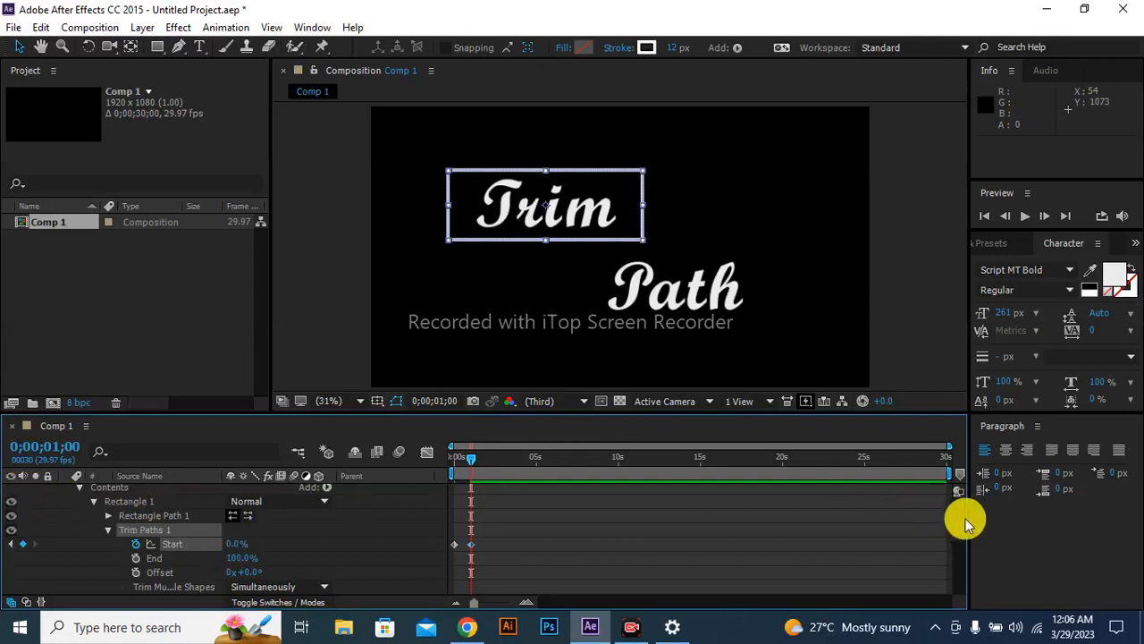
Collapse Shape Layer 1's properties and lock the layer.
scroll(964, 514, up, 1)
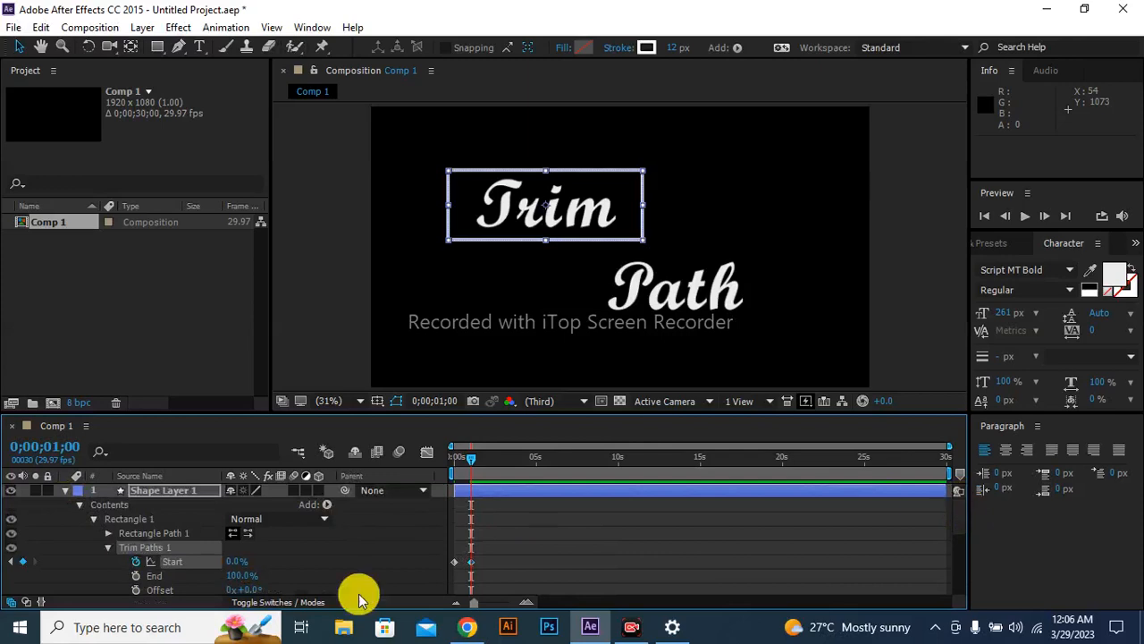
click(65, 489)
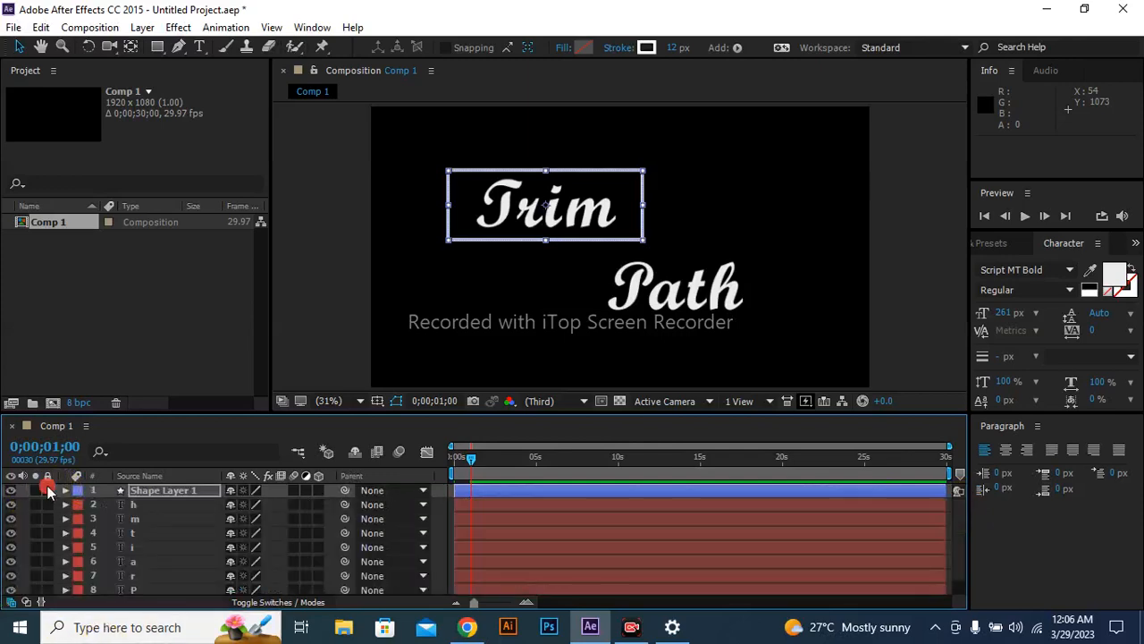
click(47, 487)
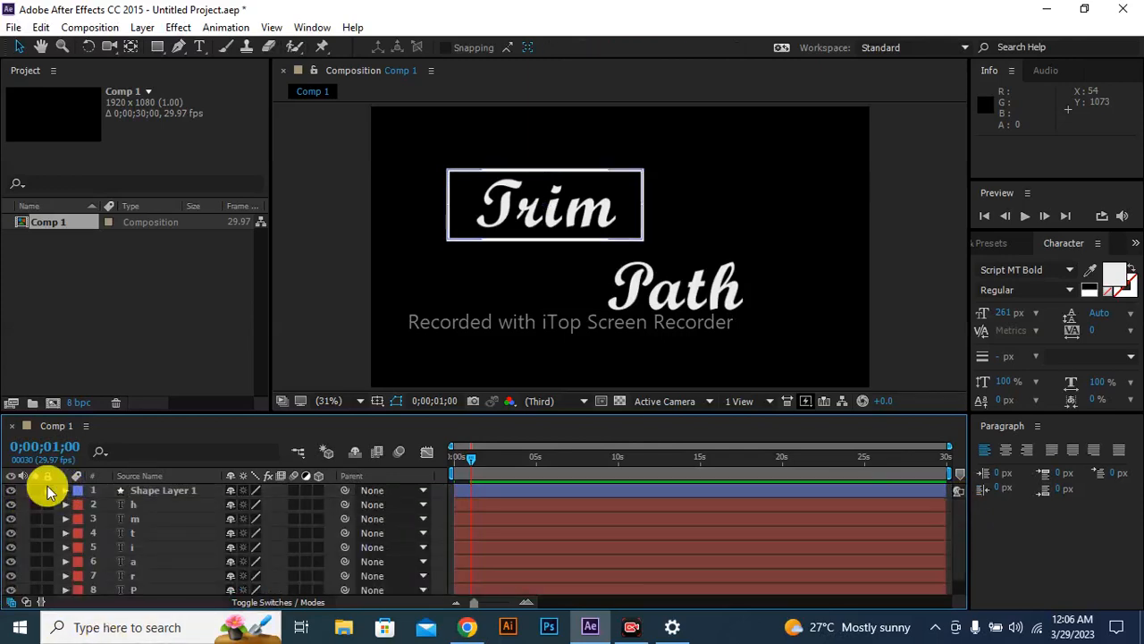
click(47, 489)
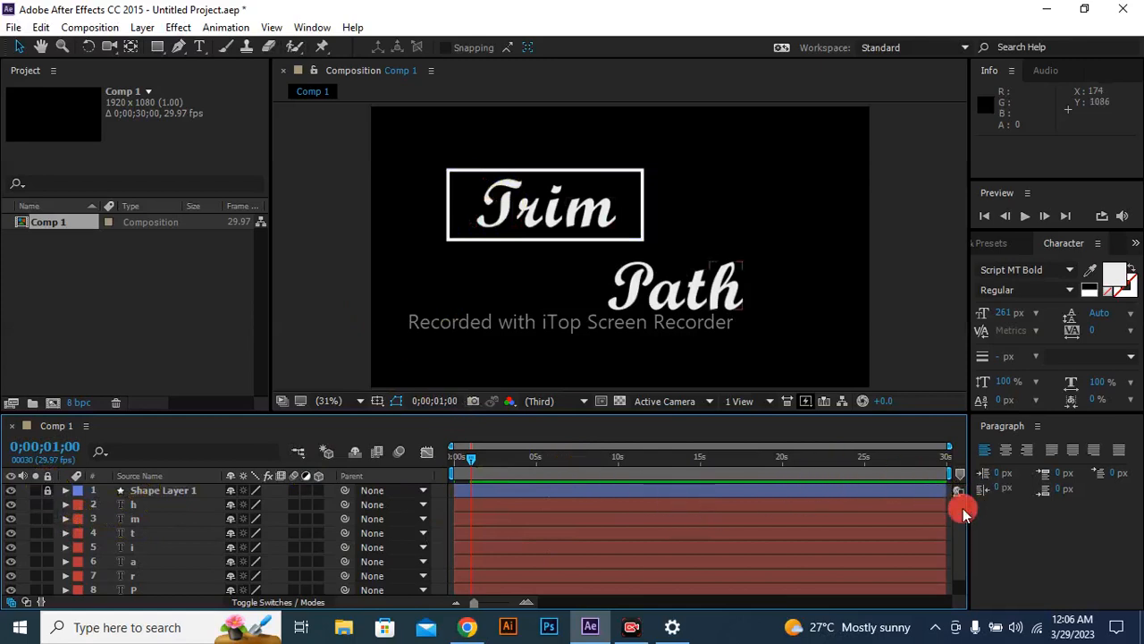
Reorder the letter layers so that, from the bottom of the stack upward, they spell "Trim" and "Path".
scroll(964, 537, down, 1)
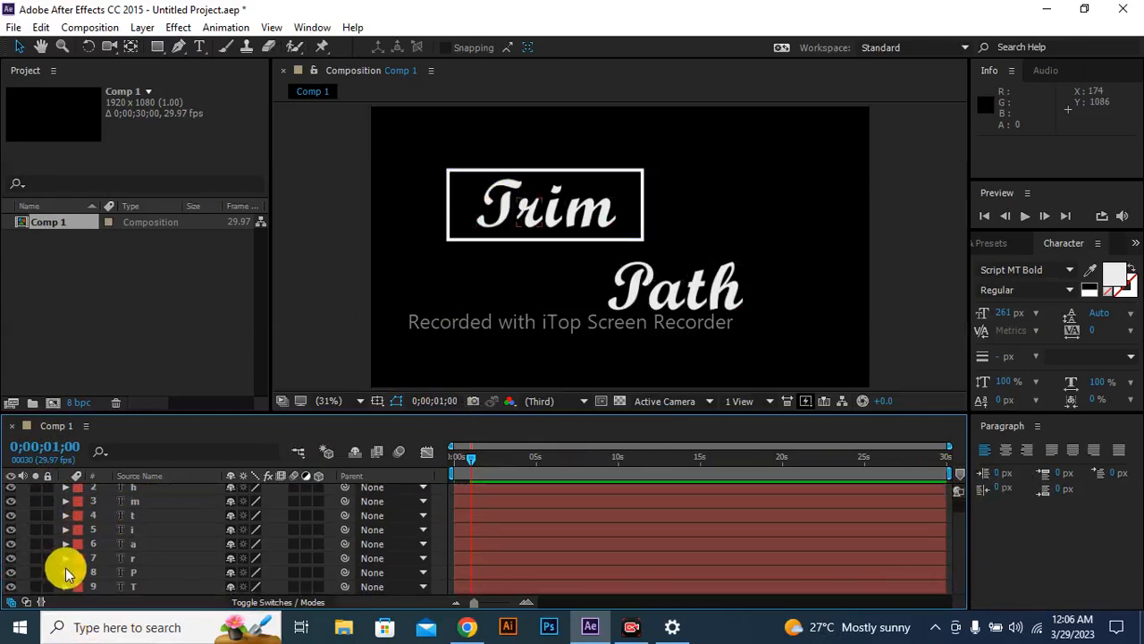
click(134, 575)
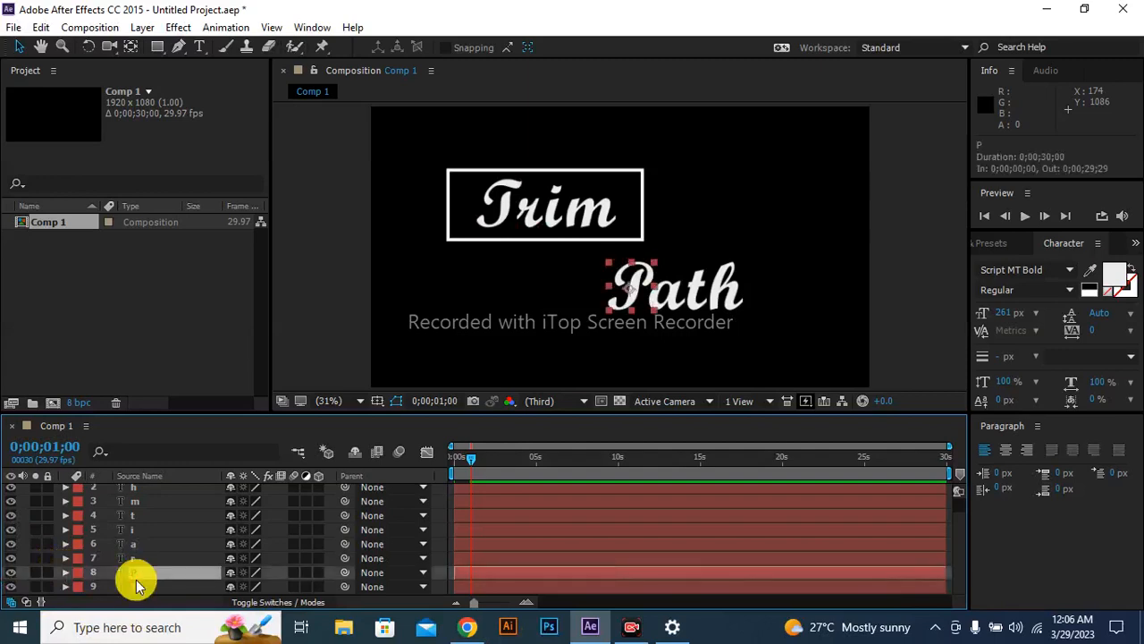
click(138, 587)
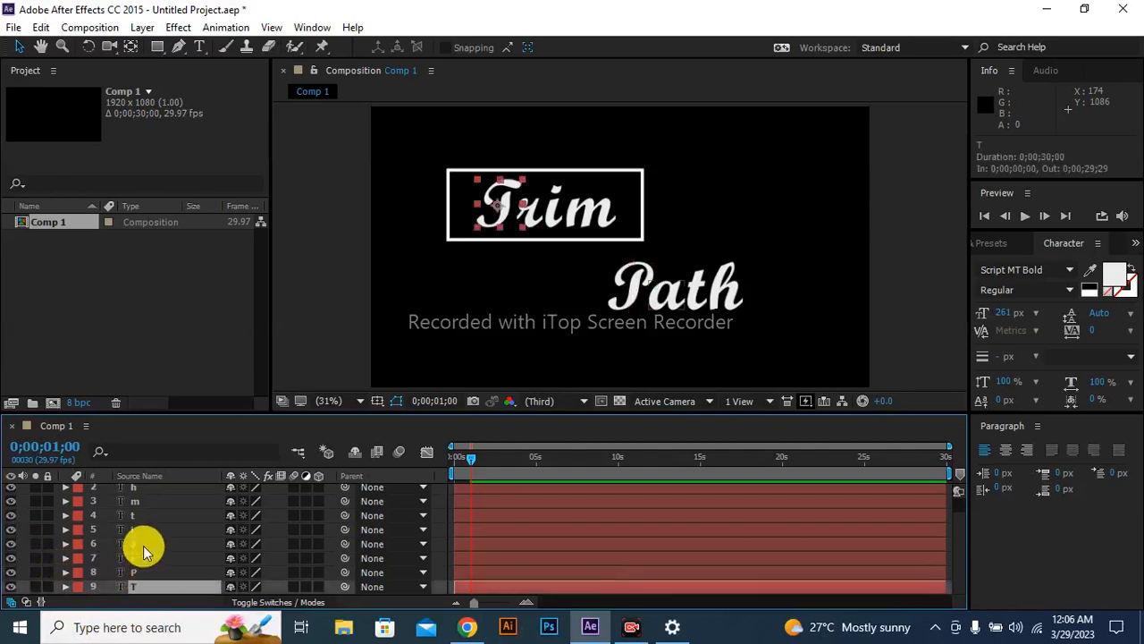
shift+click(146, 559)
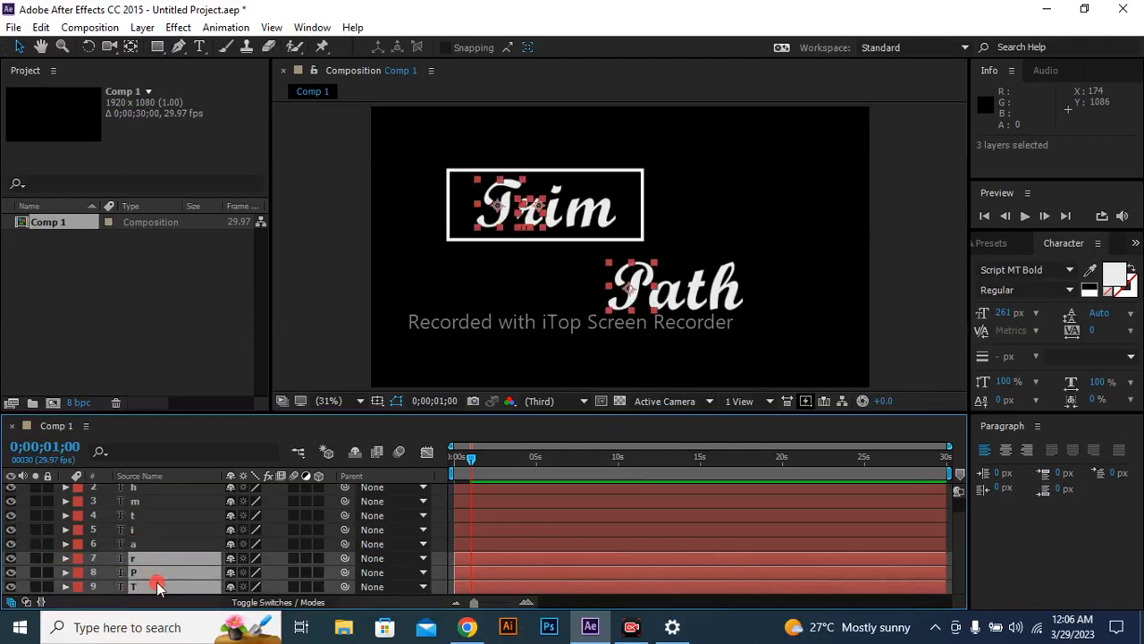
key(Up)
drag(105, 581, 139, 574)
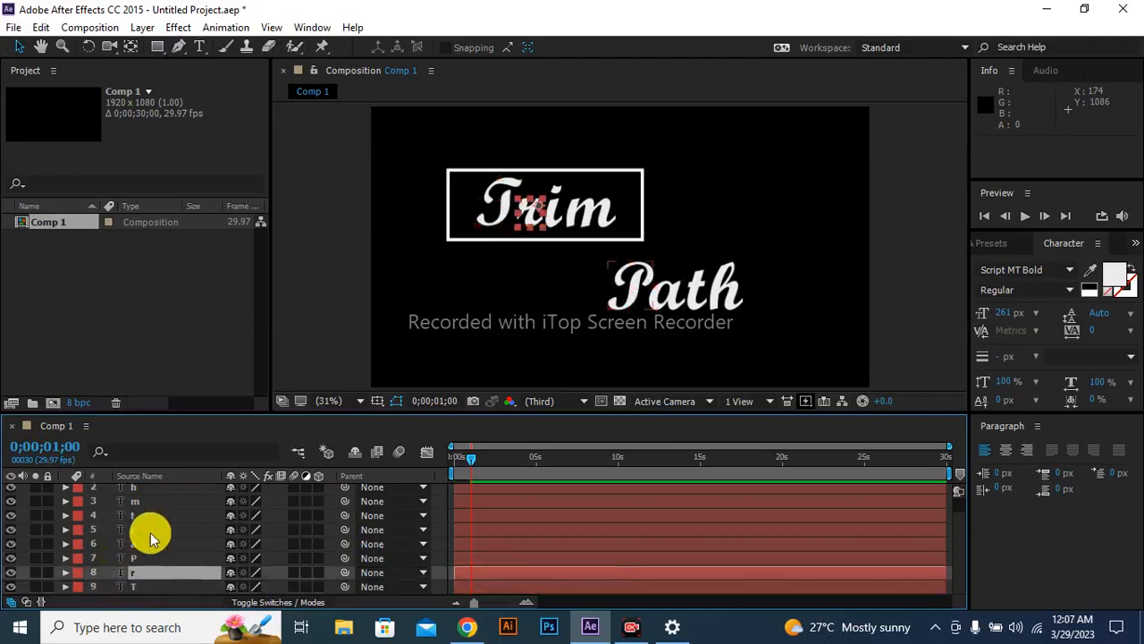
mouse_move(150, 529)
mouse_down()
mouse_move(150, 564)
mouse_move(148, 548)
mouse_up()
click(150, 502)
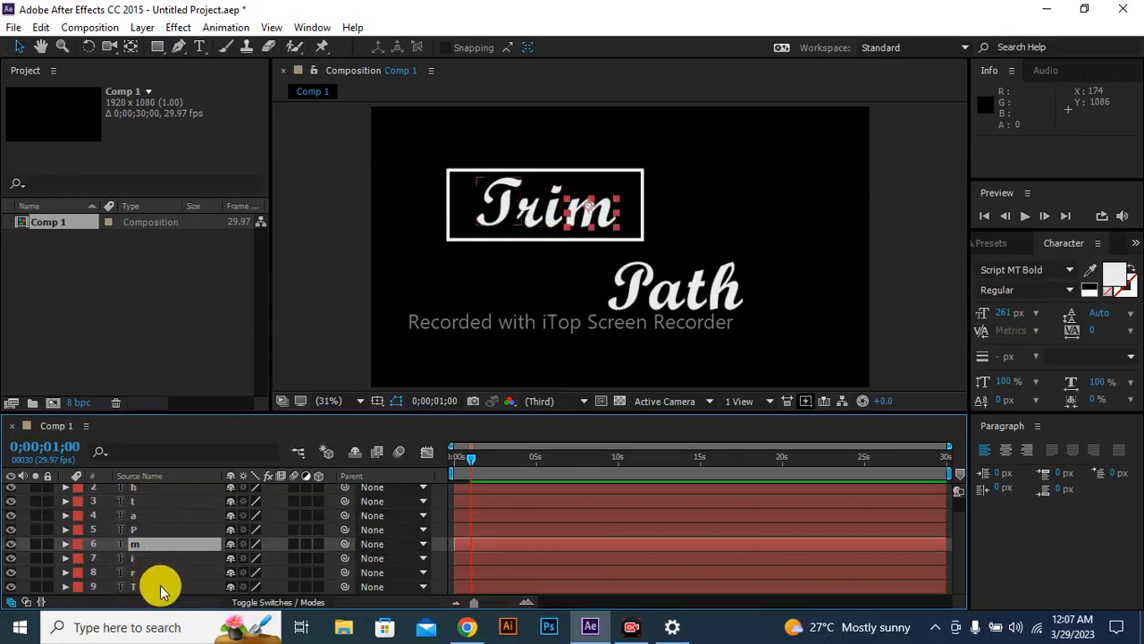
Reveal the Position property of the four "Trim" letter layers and return to the start of the timeline.
shift+click(160, 585)
key(p)
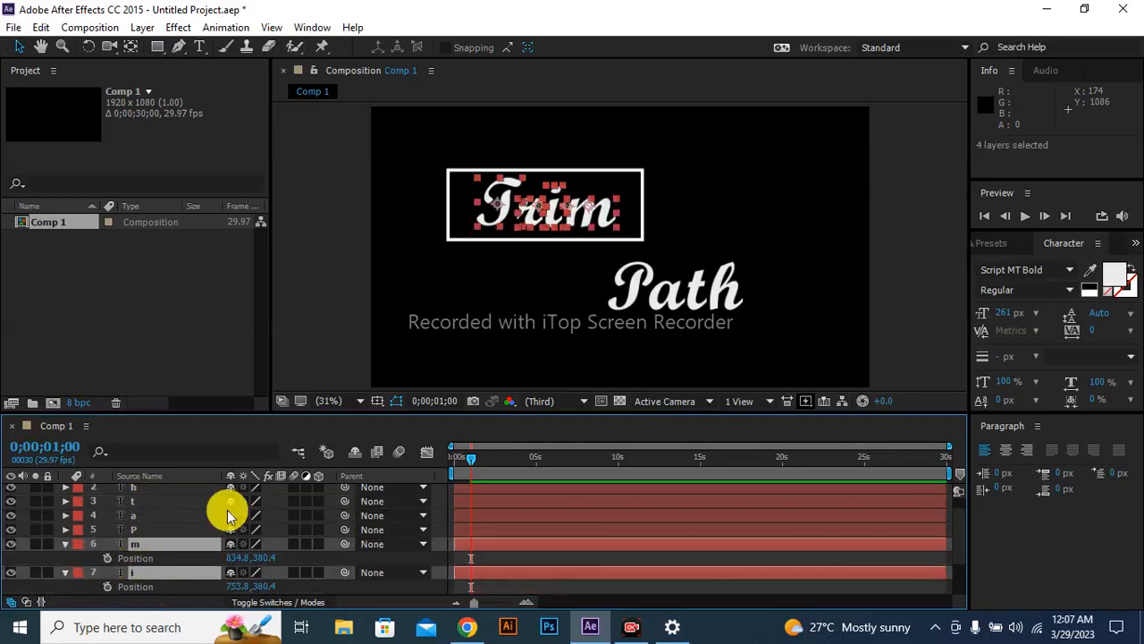
drag(472, 456, 414, 462)
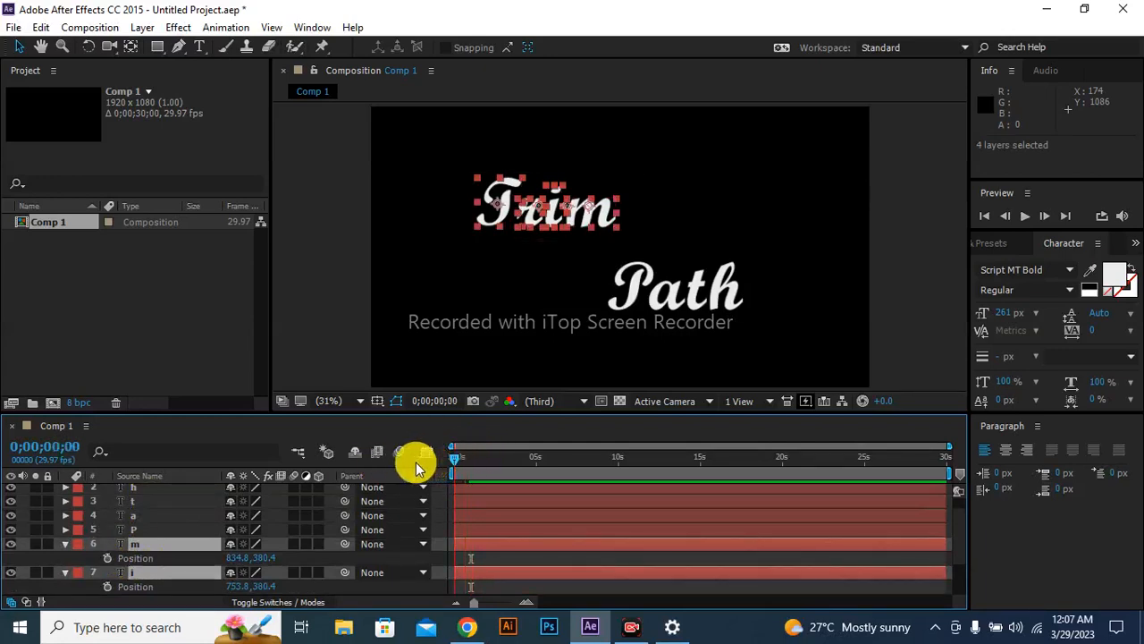
Try a one-second Position animation that slides the "Trim" letters together from beyond the composition's left edge into the rectangle, and preview it.
click(107, 558)
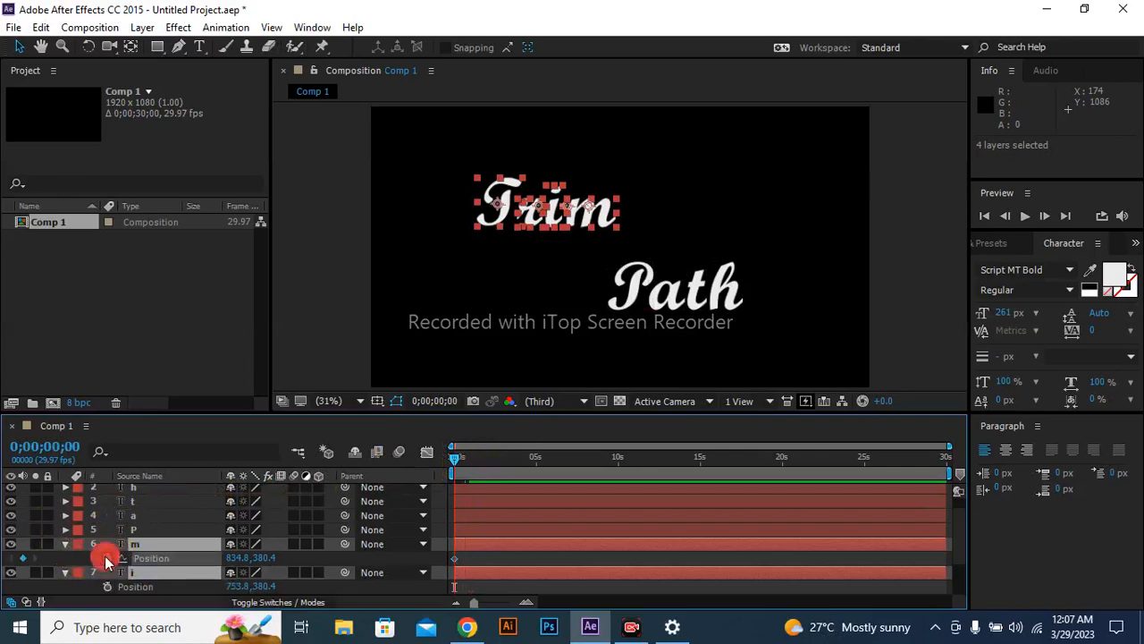
drag(505, 200, 231, 183)
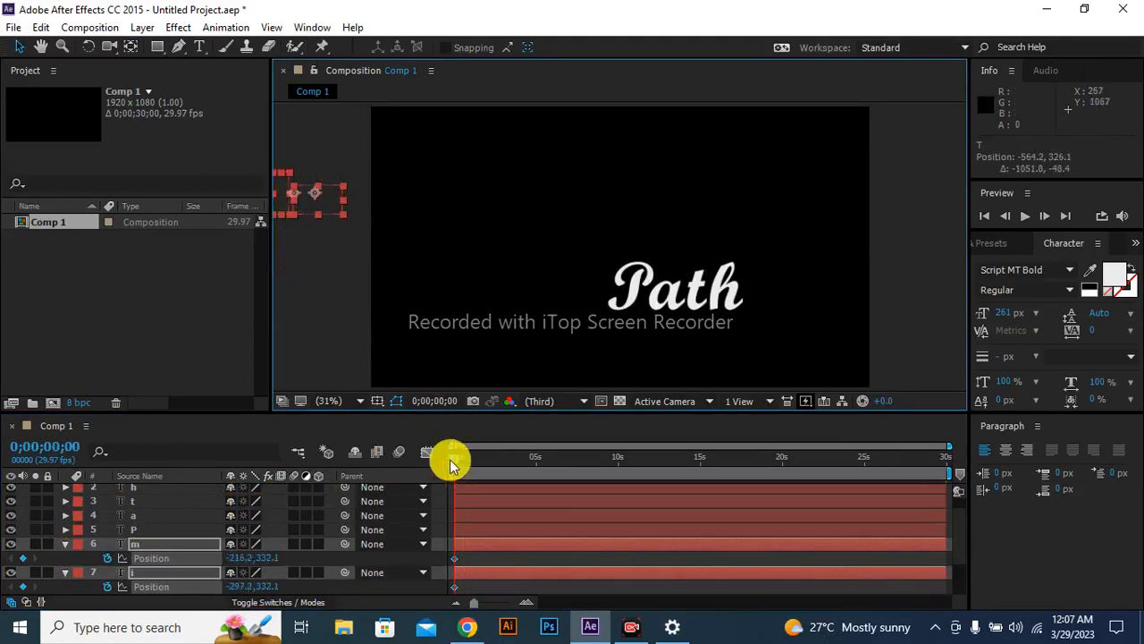
key(space)
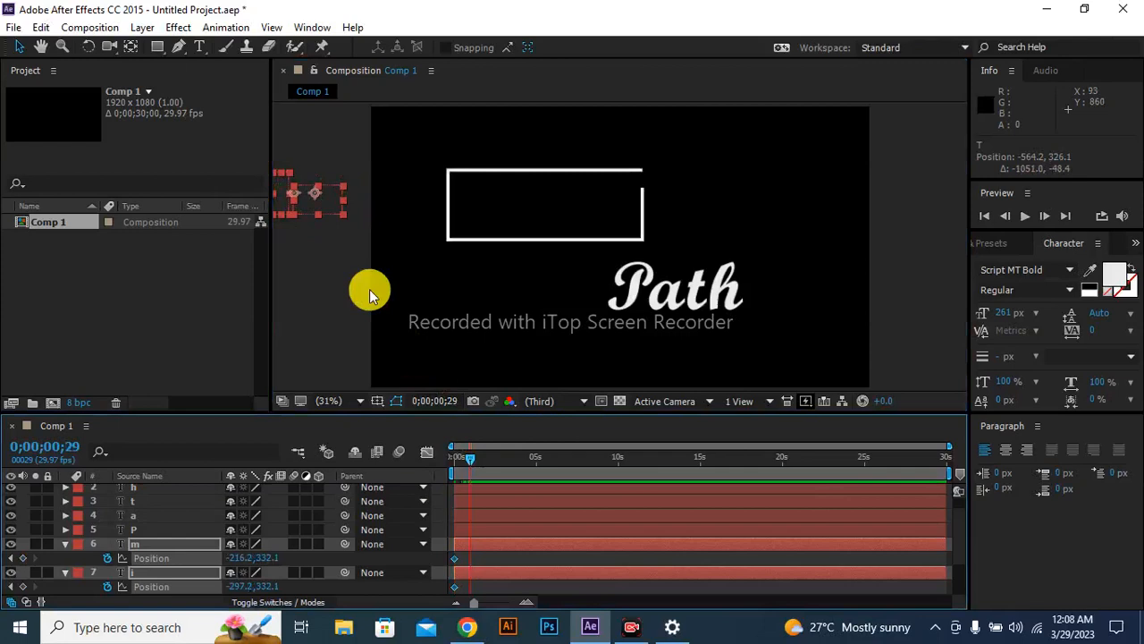
drag(322, 194, 599, 212)
key(space)
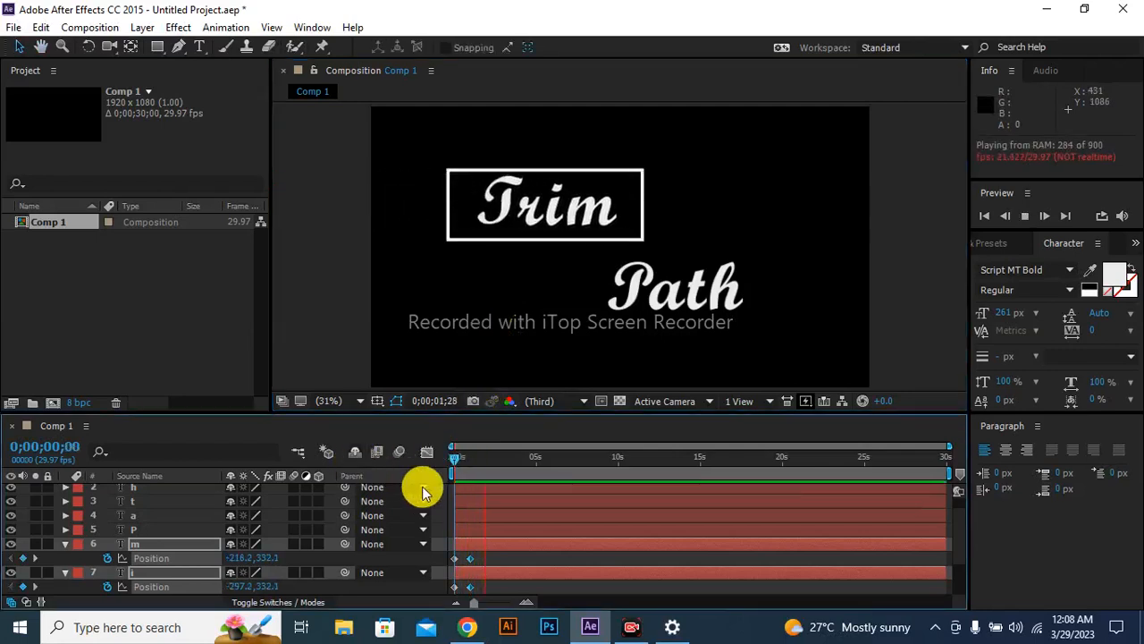
Go back to the first frame and undo the Position animation on the "Trim" letters, including the enabled keyframing.
click(452, 454)
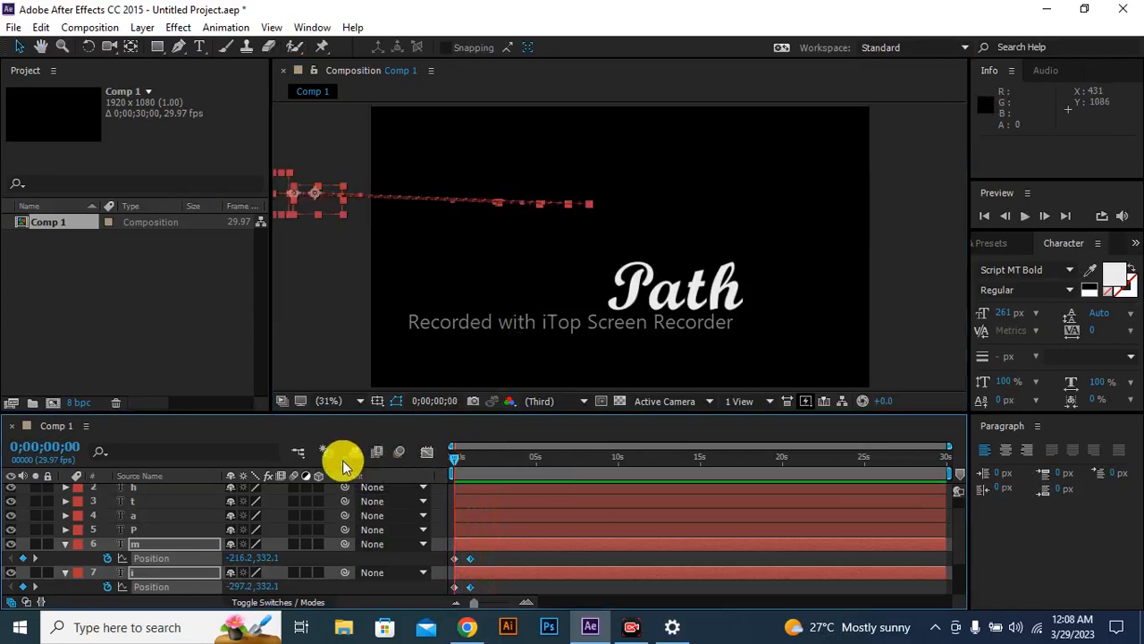
key(ctrl+z)
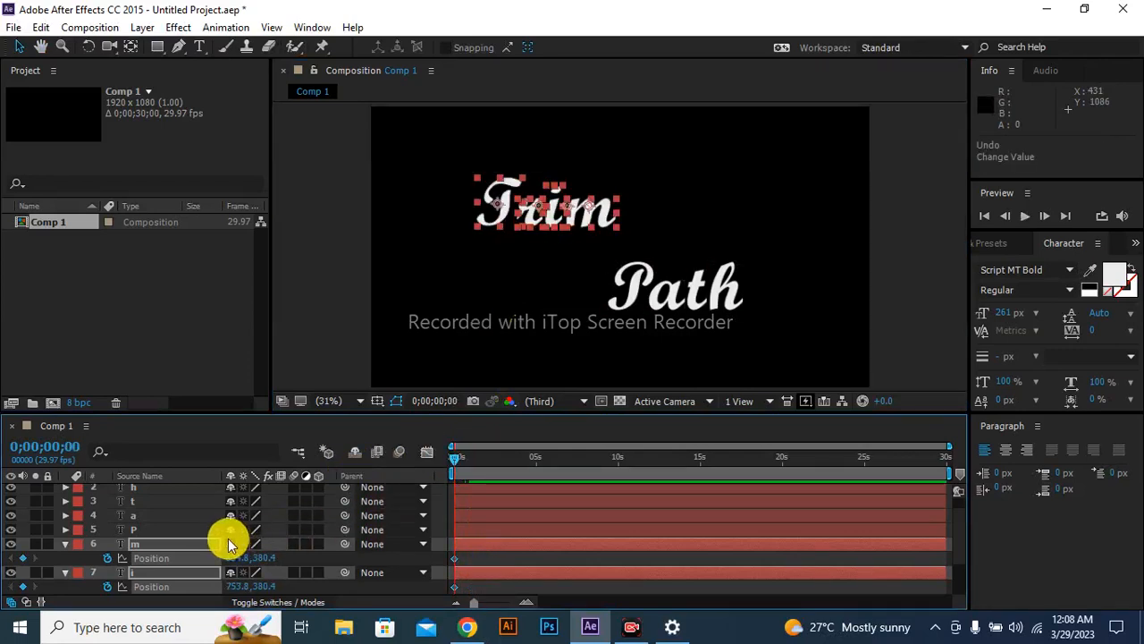
key(ctrl+z)
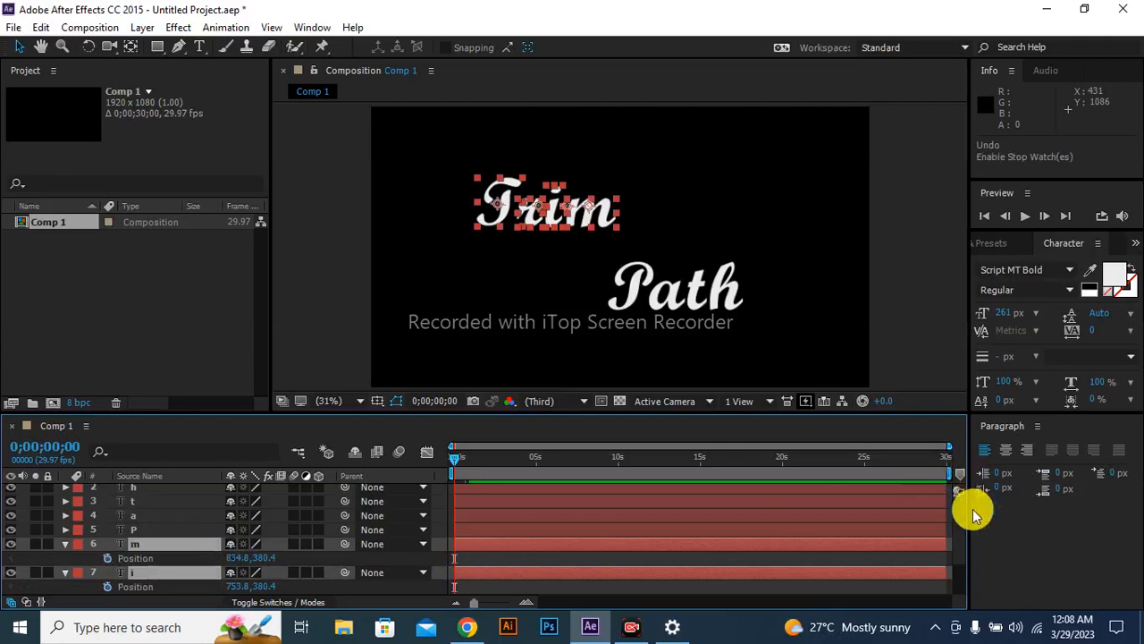
scroll(962, 514, down, 2)
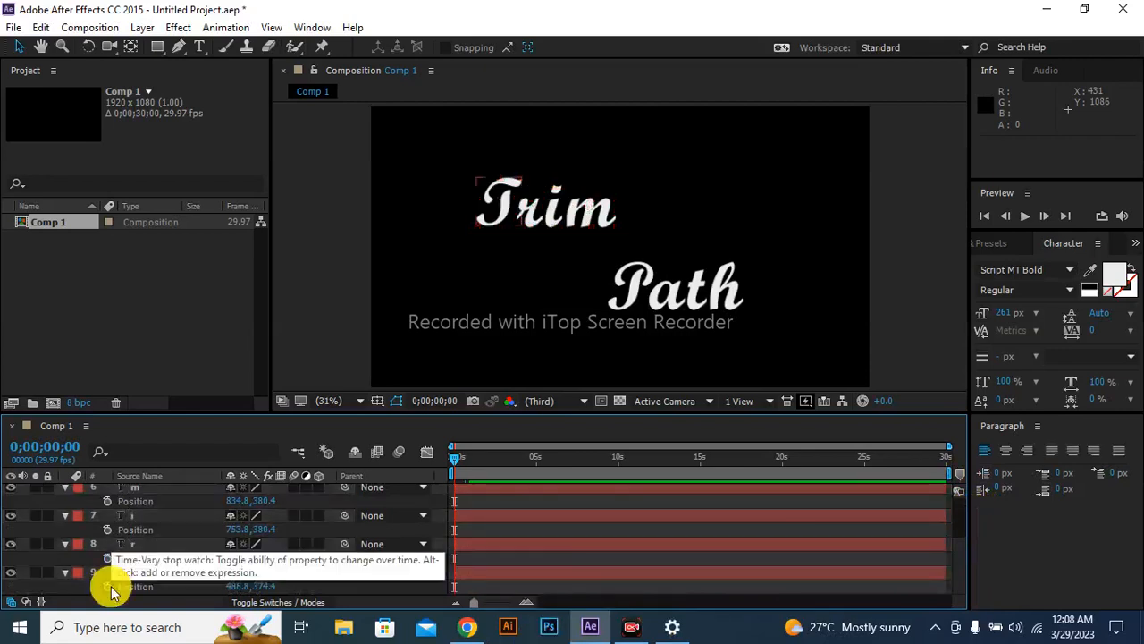
click(108, 587)
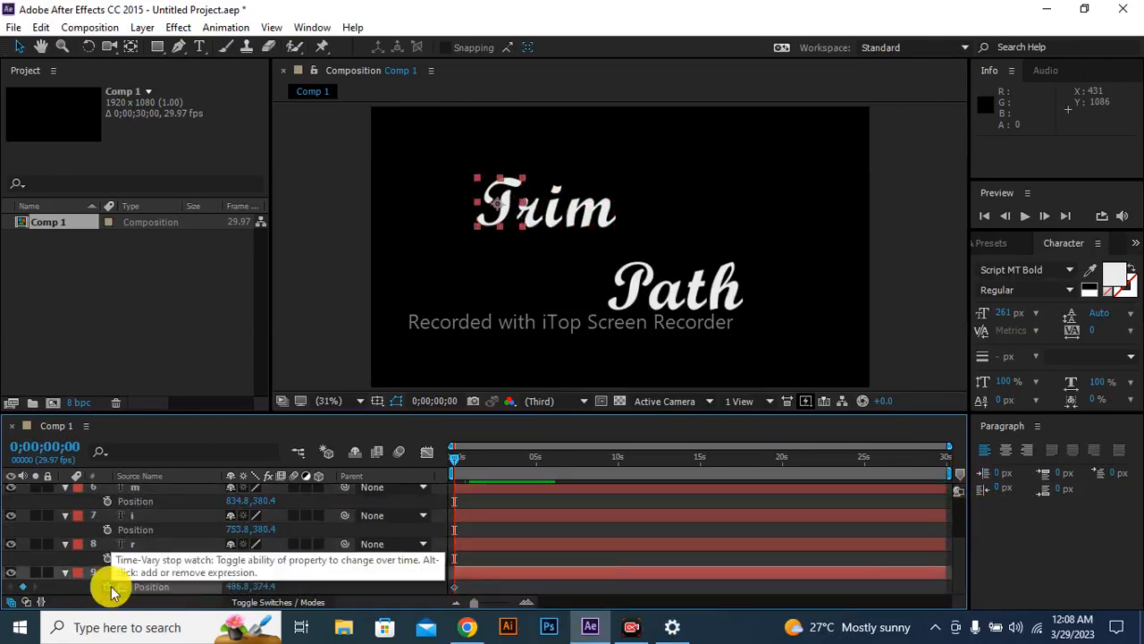
click(453, 399)
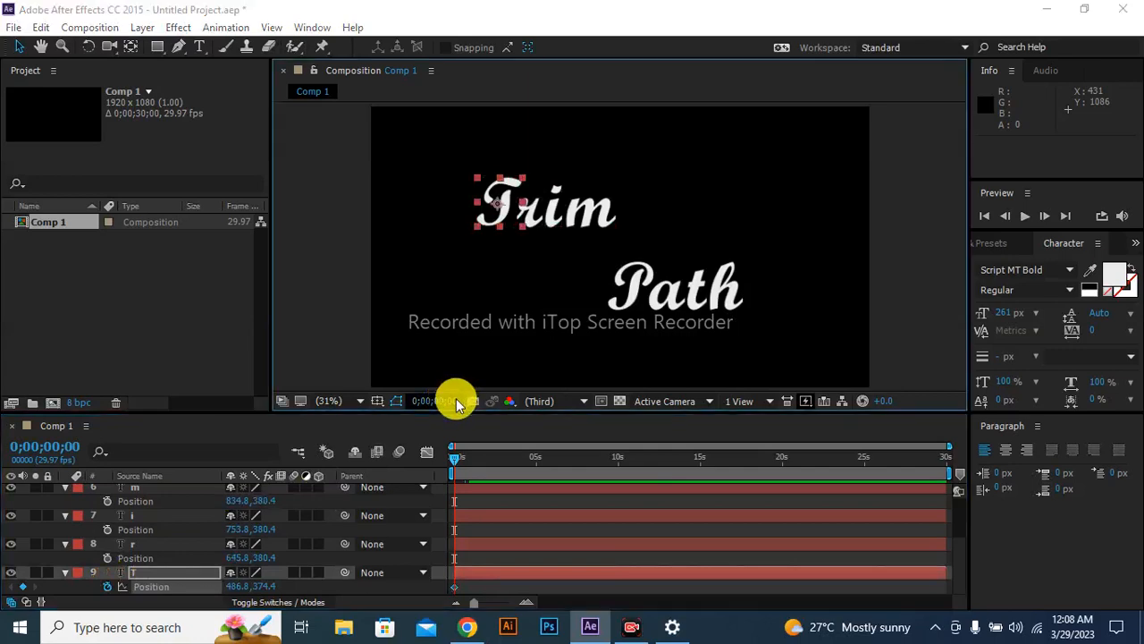
click(515, 298)
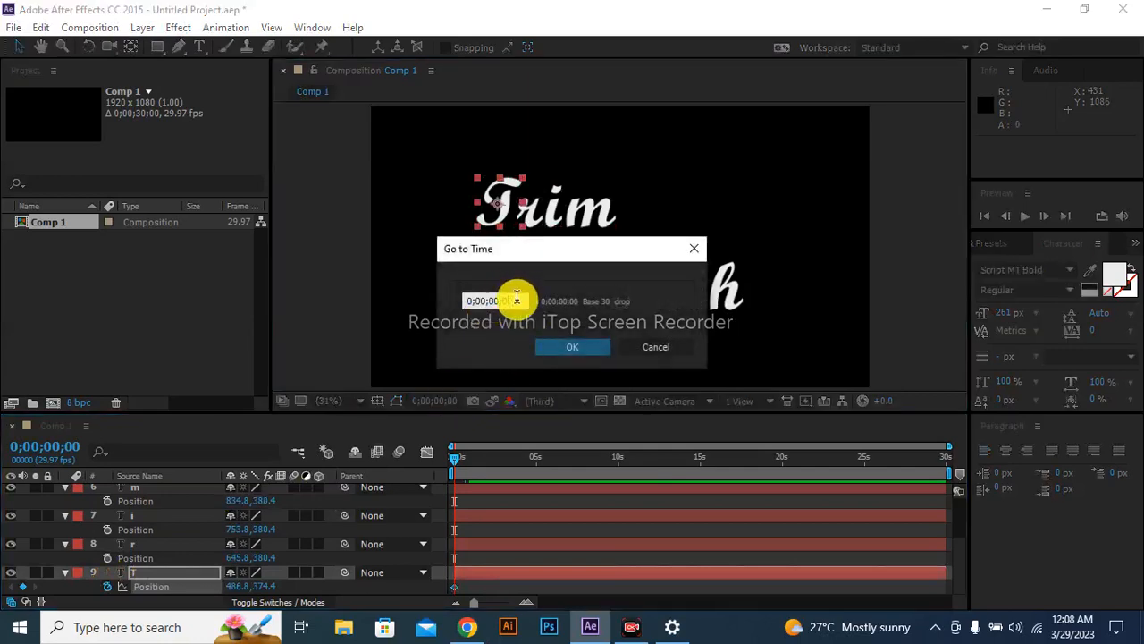
key(BackSpace)
text(2)
key(Return)
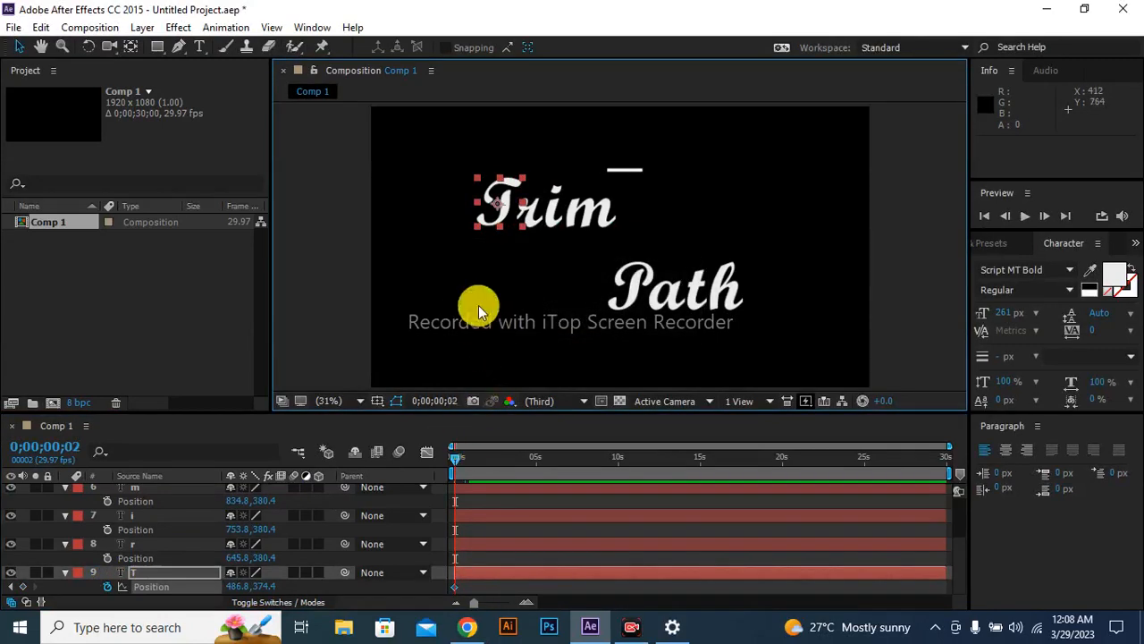
key(ctrl+z)
key(Home)
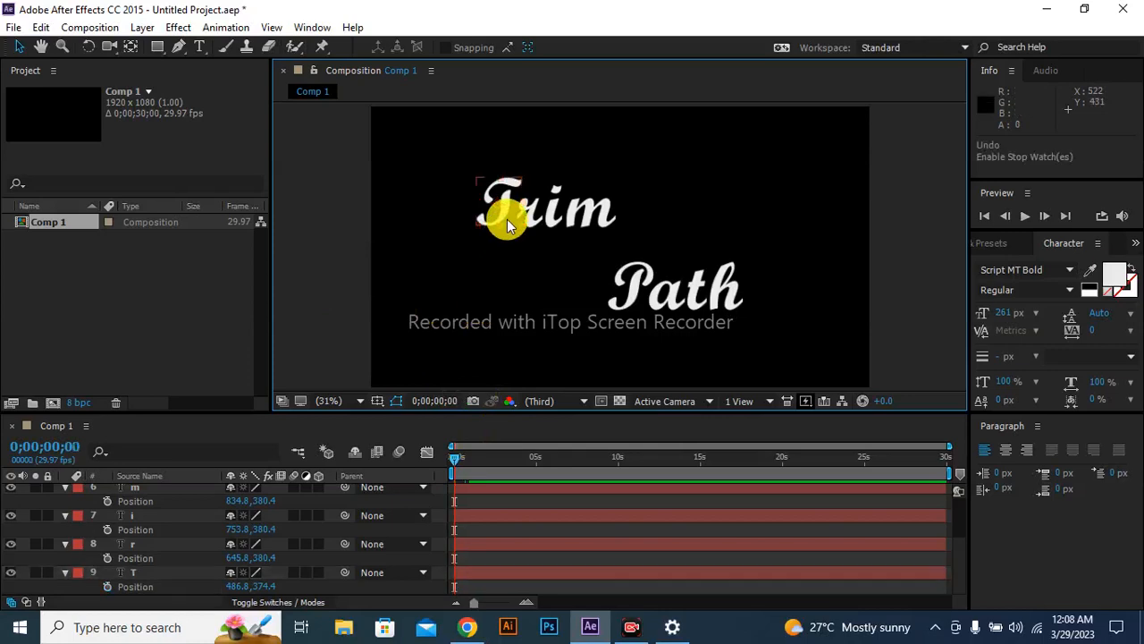
Move the four "Trim" letters beyond the composition's left edge and keyframe the T from there at frame 0 to about 482, 366 at frame 3.
drag(506, 199, 443, 211)
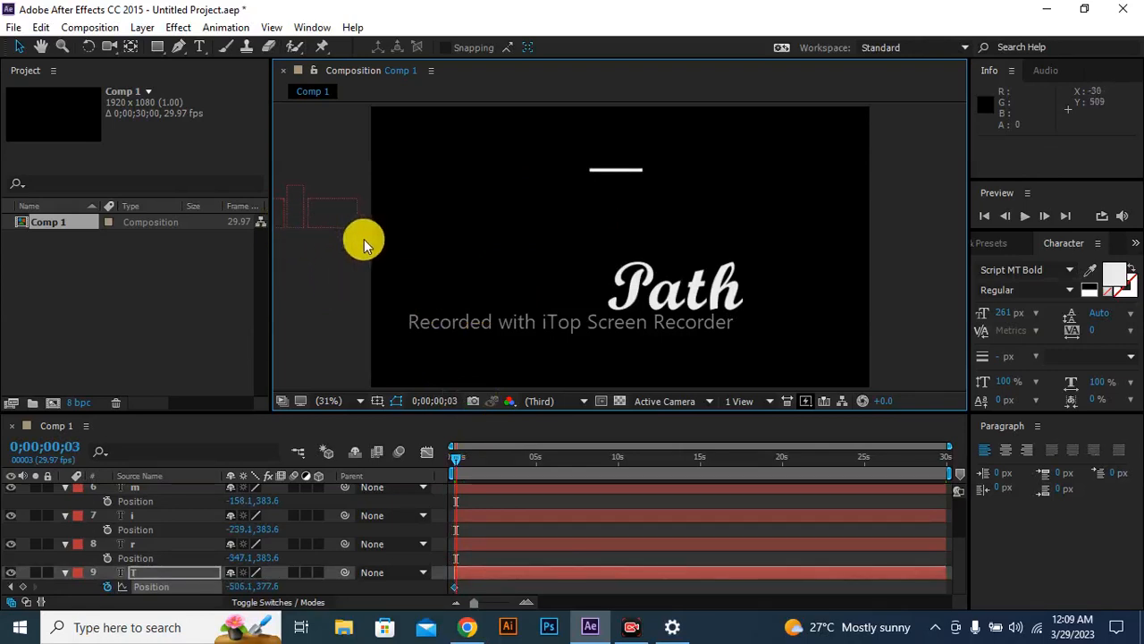
drag(314, 222, 530, 222)
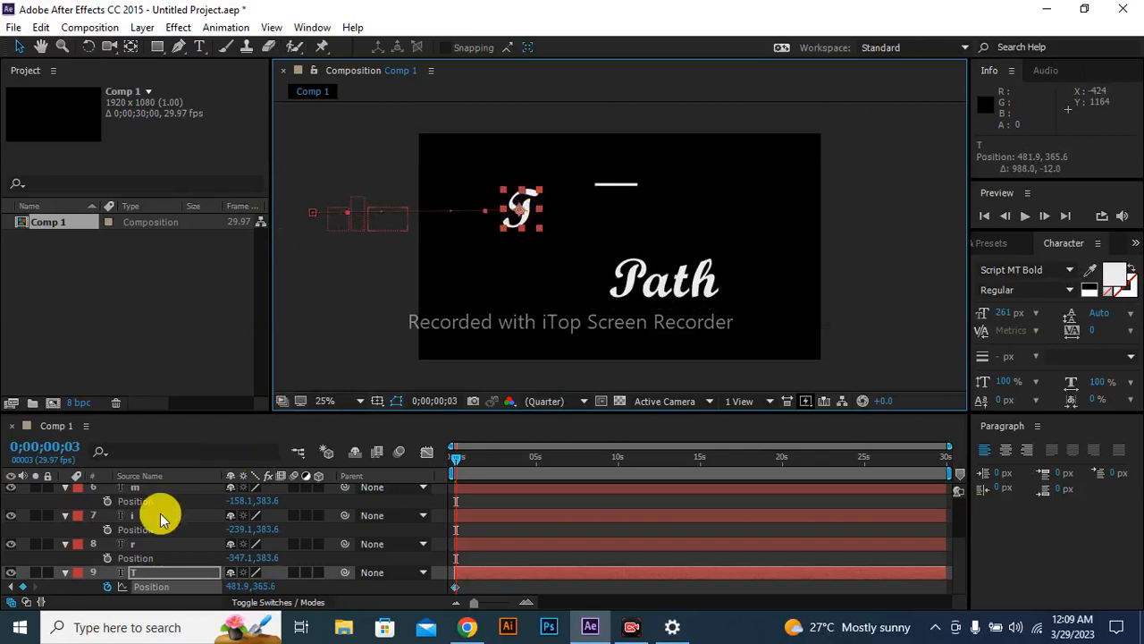
Keyframe the r layer's Position from off-screen at frame 3 to about 657, 360 beside the T at frame 6.
click(108, 557)
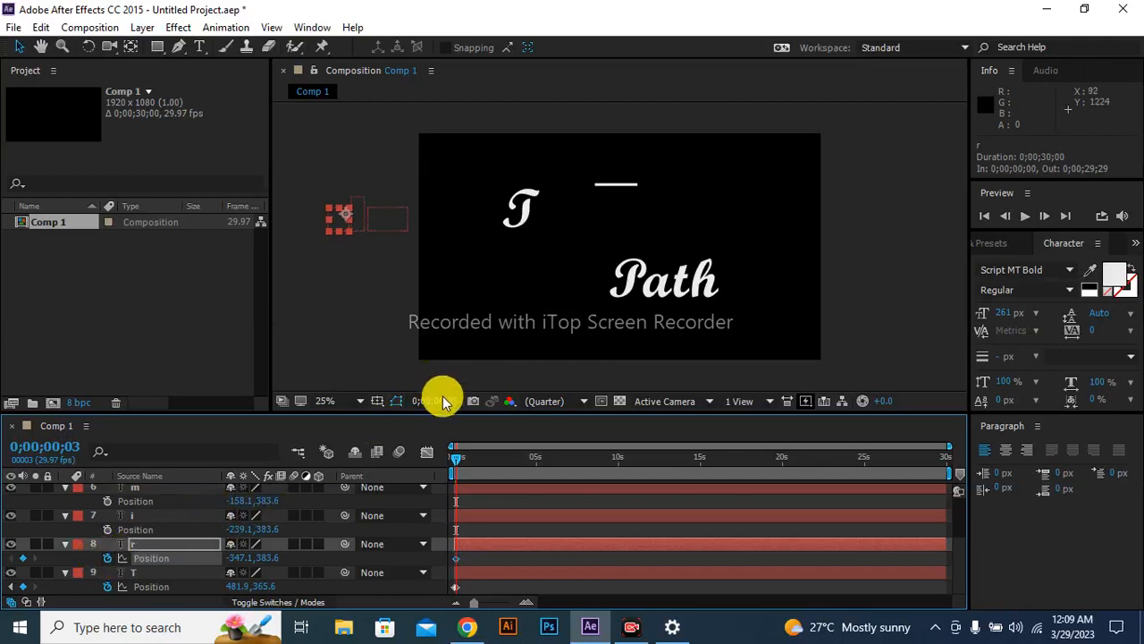
click(449, 401)
click(516, 296)
text(6)
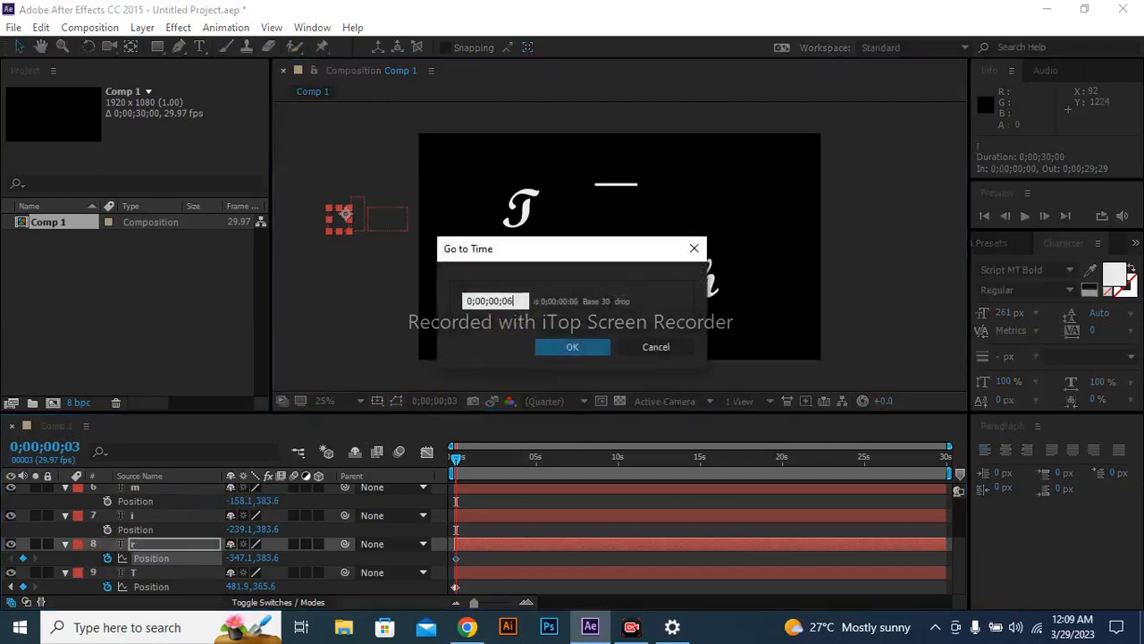
key(Return)
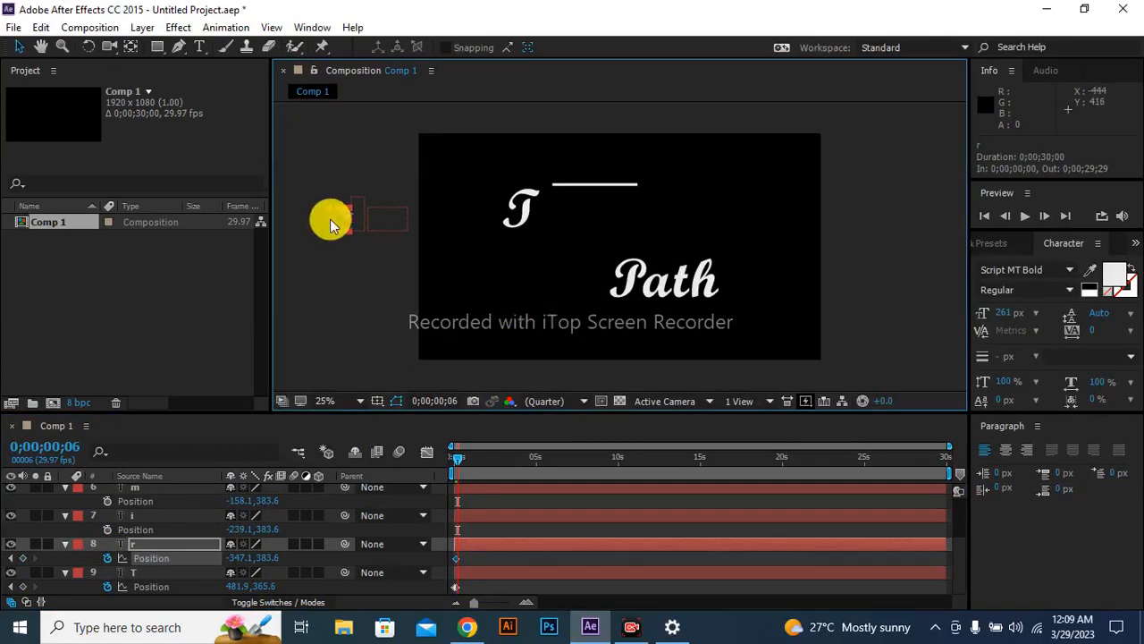
drag(347, 225, 550, 216)
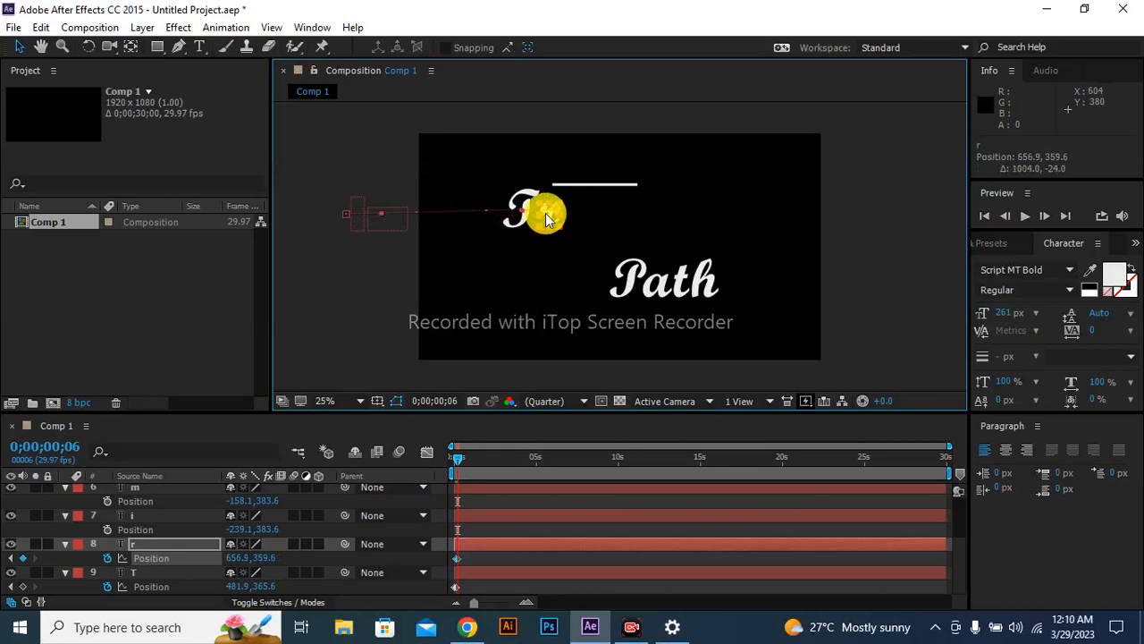
Keyframe the i layer's Position from off-screen at frame 6 to about 773, 368 beside the r at frame 9.
click(150, 517)
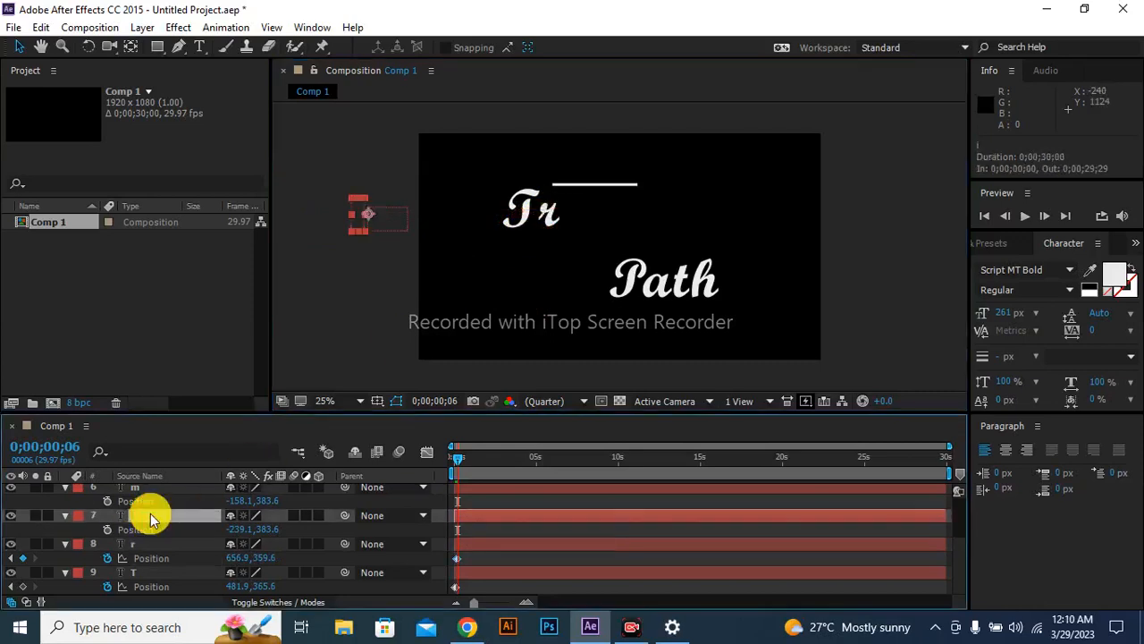
click(107, 529)
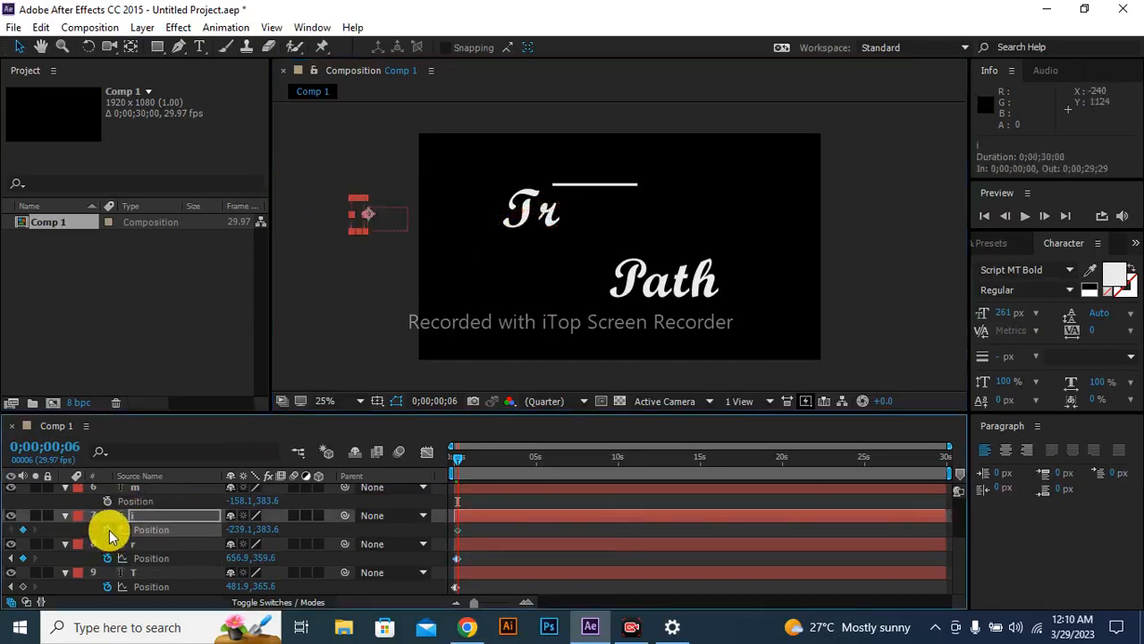
click(450, 400)
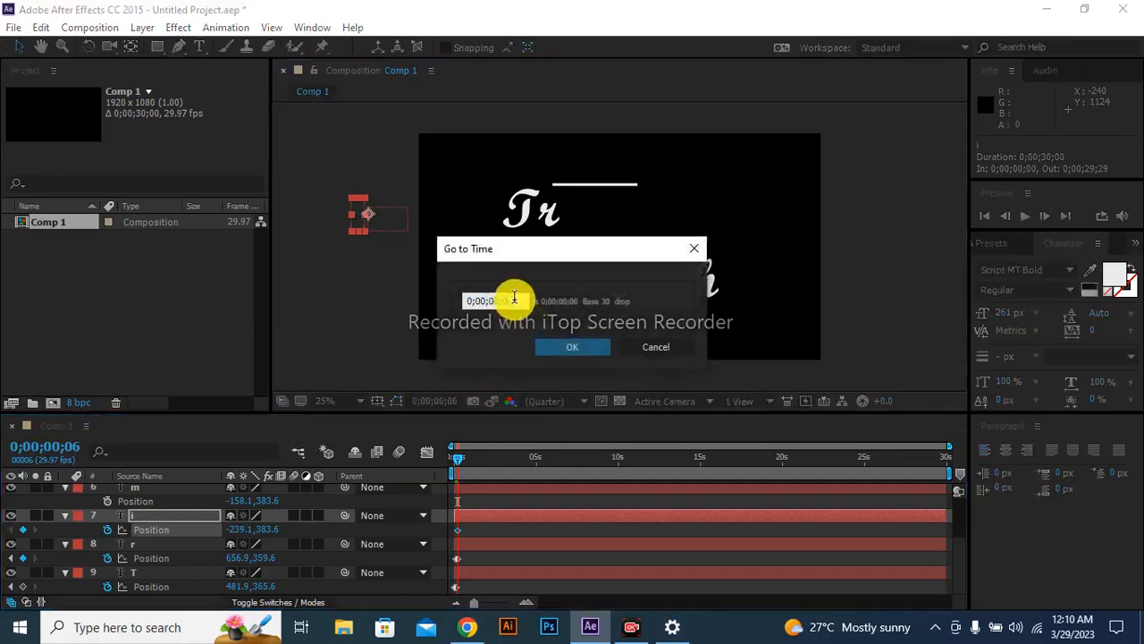
key(BackSpace)
text(9)
key(Return)
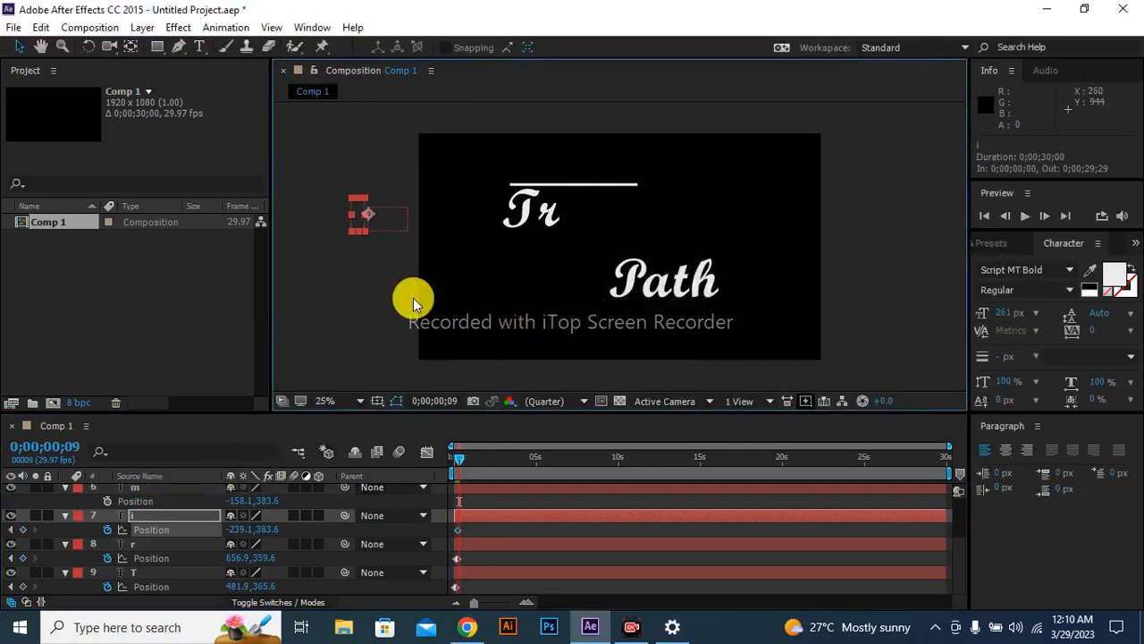
drag(356, 220, 569, 225)
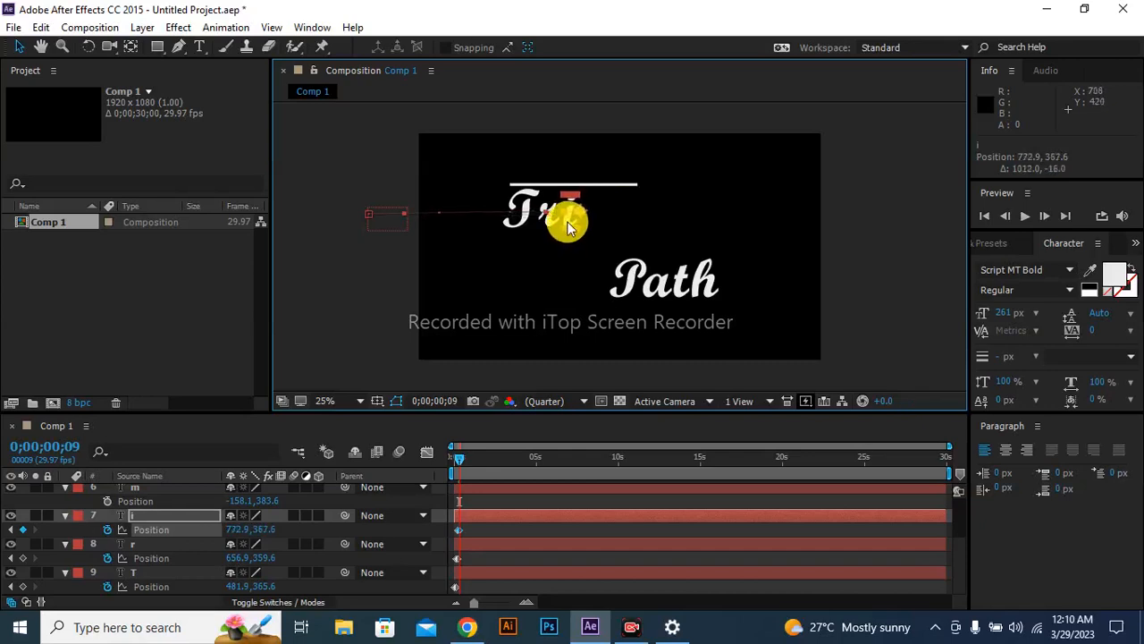
Keyframe the m layer's Position from off-screen at frame 9 to about 874, 360 beside the i at frame 12.
click(125, 488)
click(108, 501)
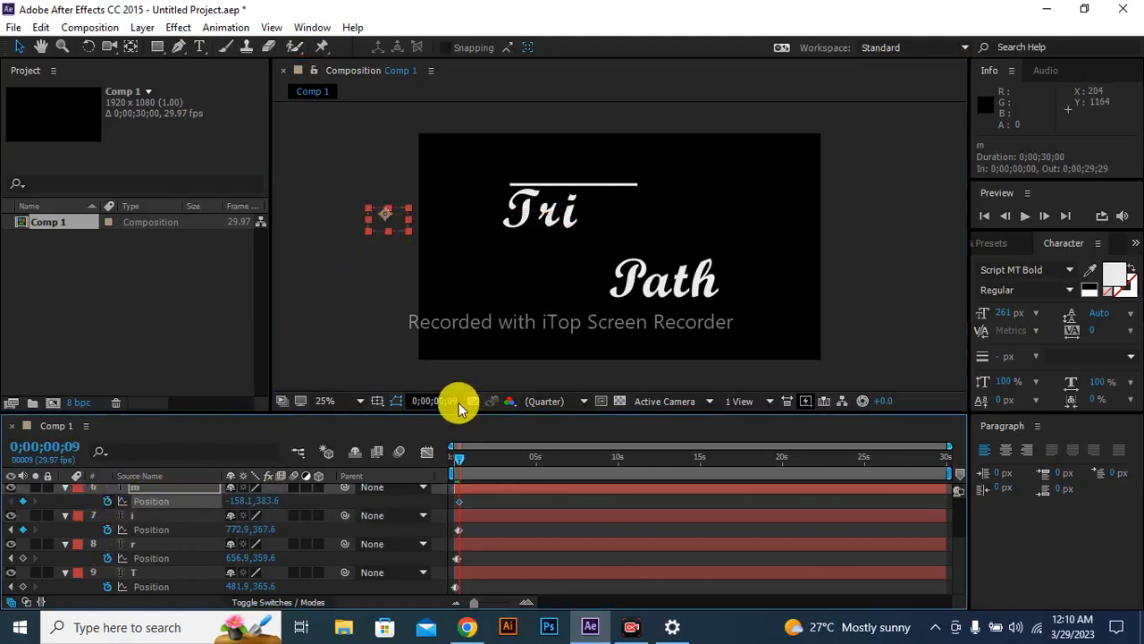
click(457, 400)
click(518, 302)
text(12)
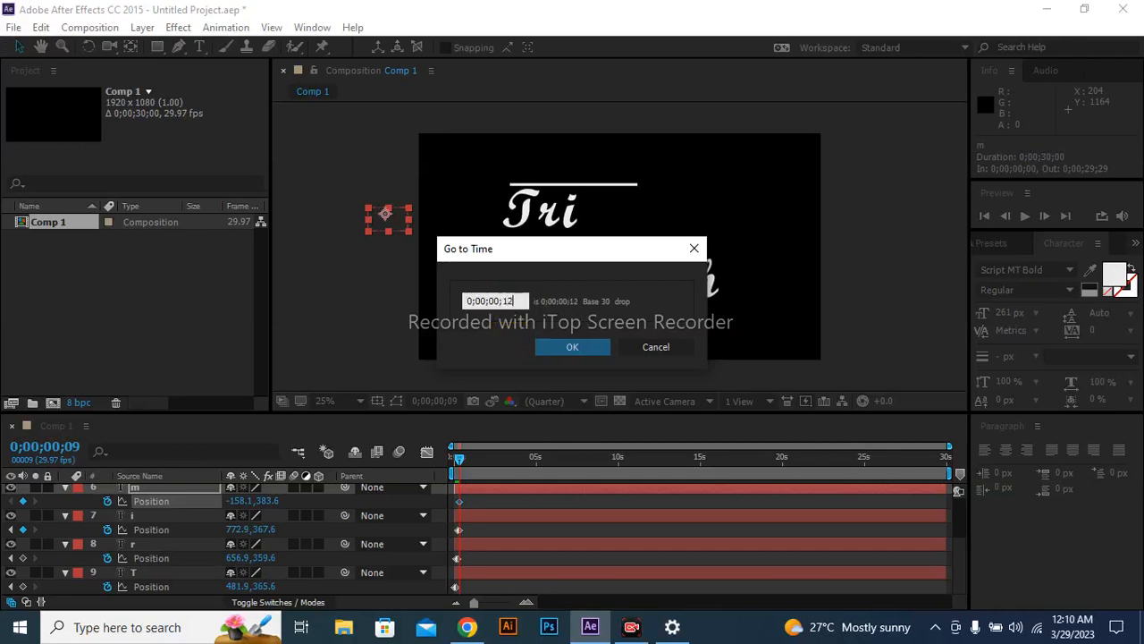
key(Return)
drag(396, 223, 612, 222)
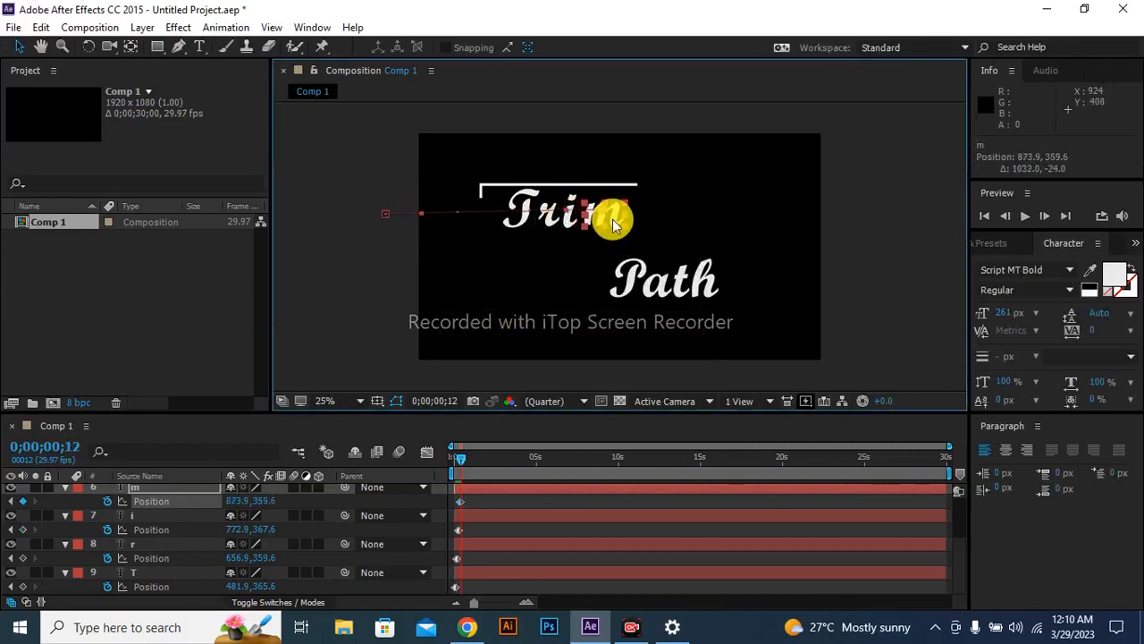
Collapse the displayed Position properties of the m, i, r and T layers in the timeline.
click(64, 488)
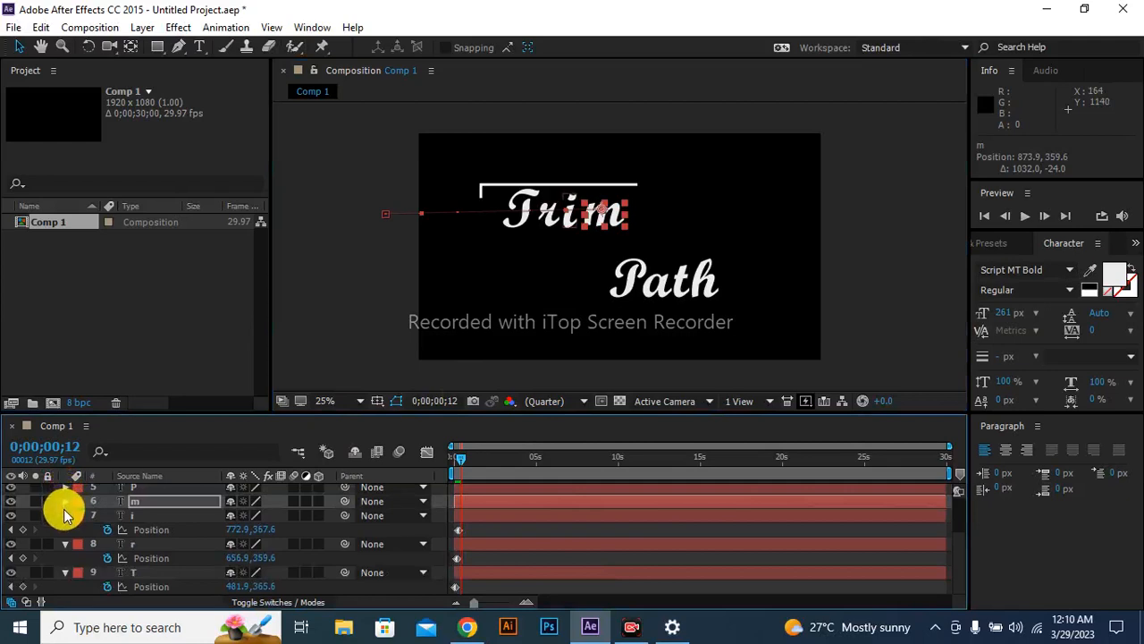
click(64, 511)
click(64, 515)
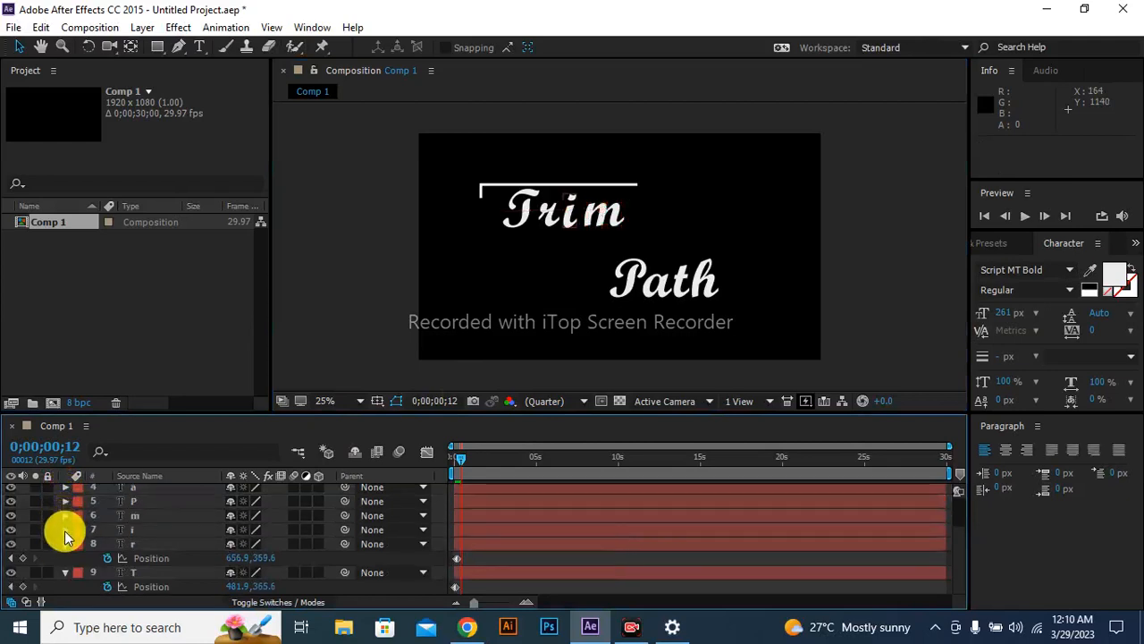
click(65, 515)
click(63, 491)
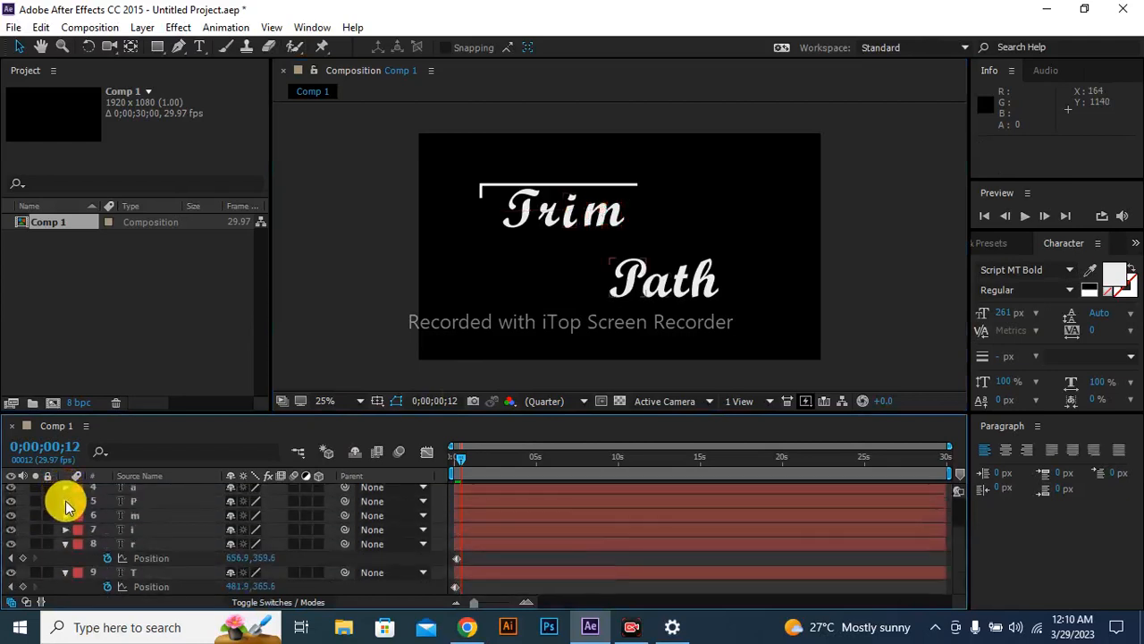
click(66, 542)
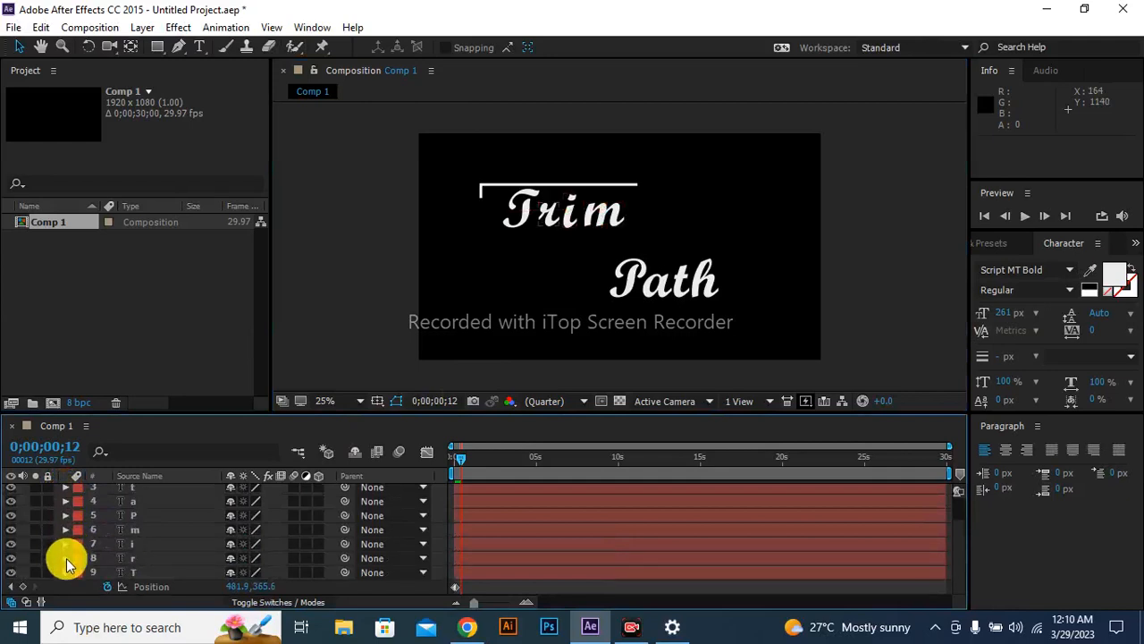
click(66, 572)
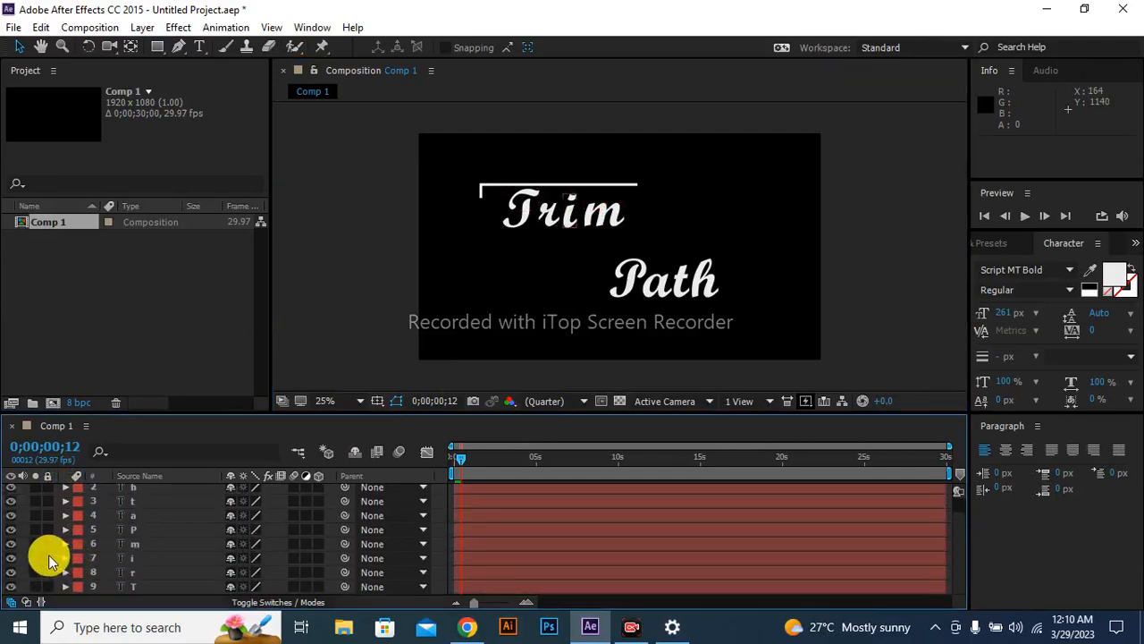
Lock the T, r, i and m letter layers.
click(47, 587)
click(48, 572)
click(45, 558)
click(46, 544)
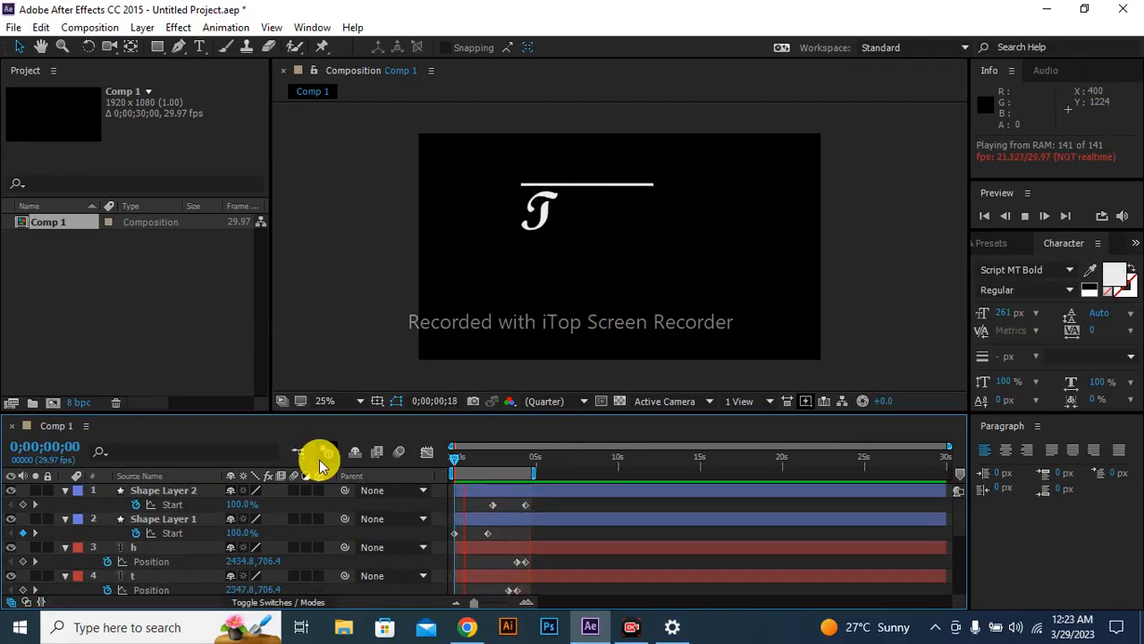
Pause the preview at 0;00;02;05 to examine the "Trim" outline, and resume playback to watch the "Path" part of the animation.
key(space)
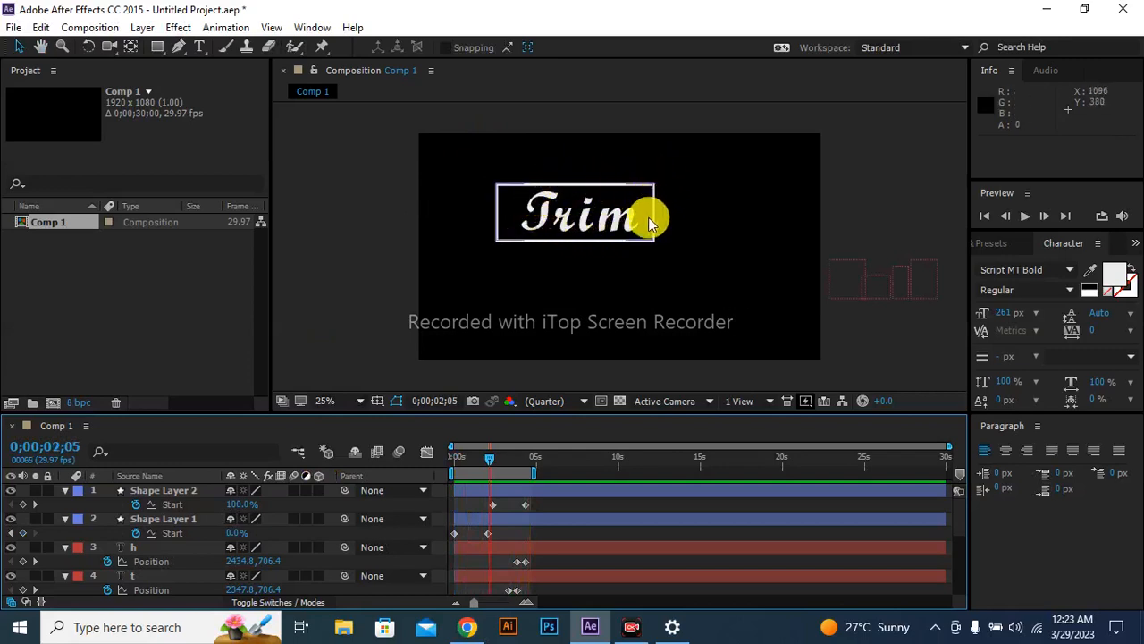
key(space)
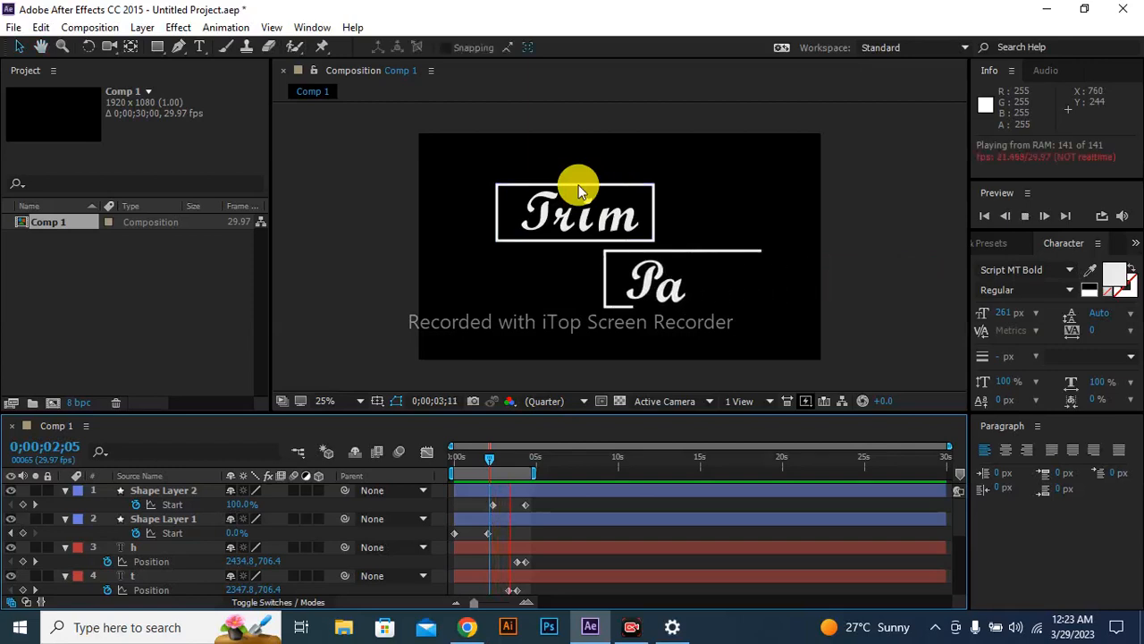